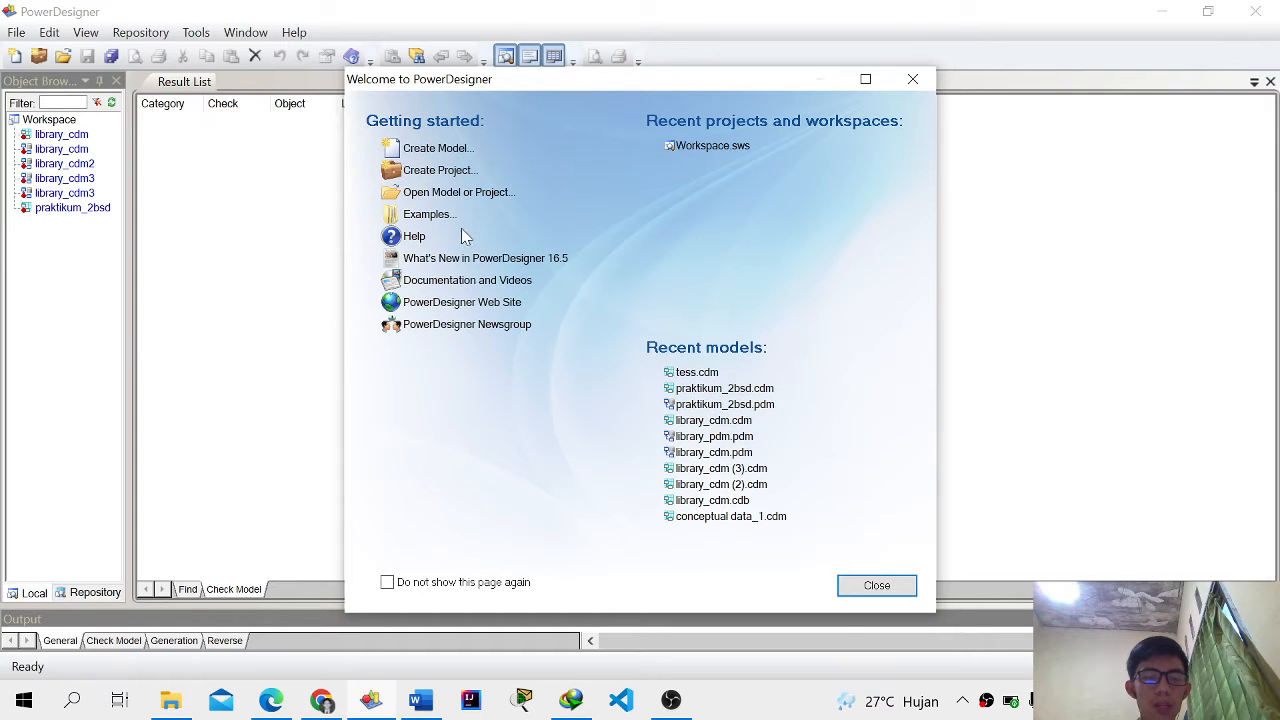
Step: Create a new conceptual data model named CDM TRANSAKSI
left_click(458, 150)
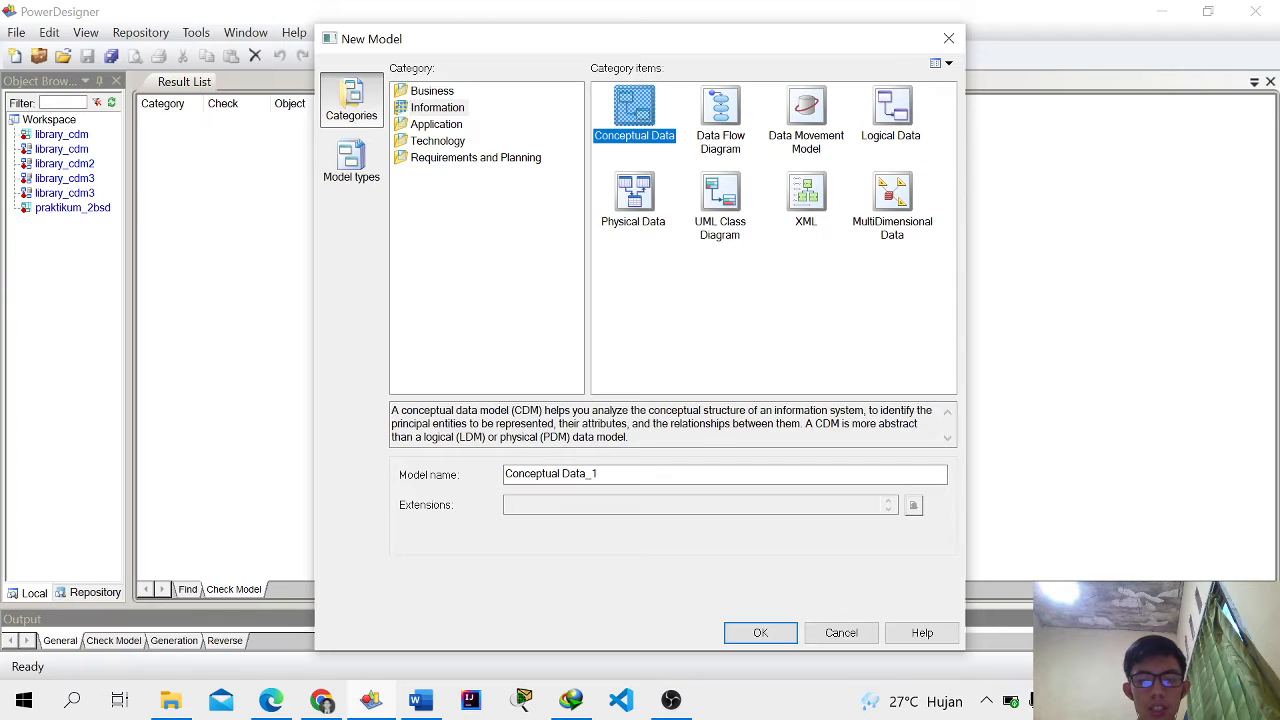
left_click(680, 475)
left_click_drag(680, 475, 490, 482)
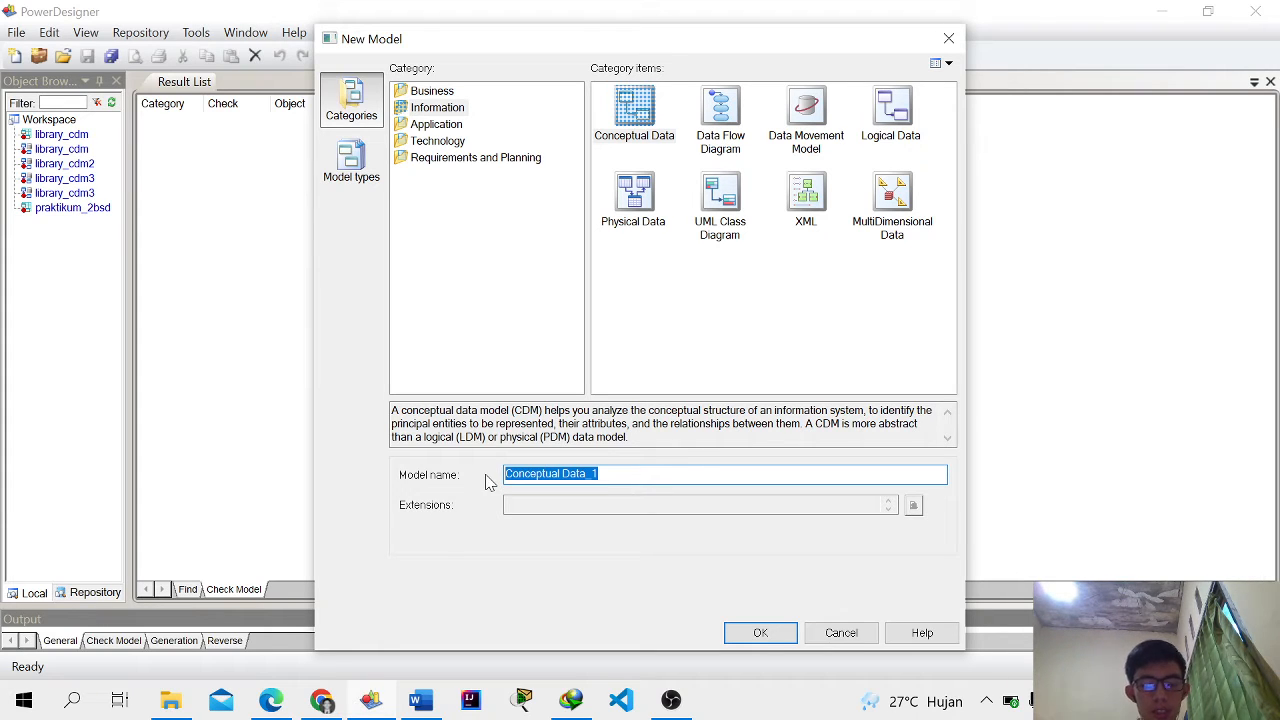
type("CDM T")
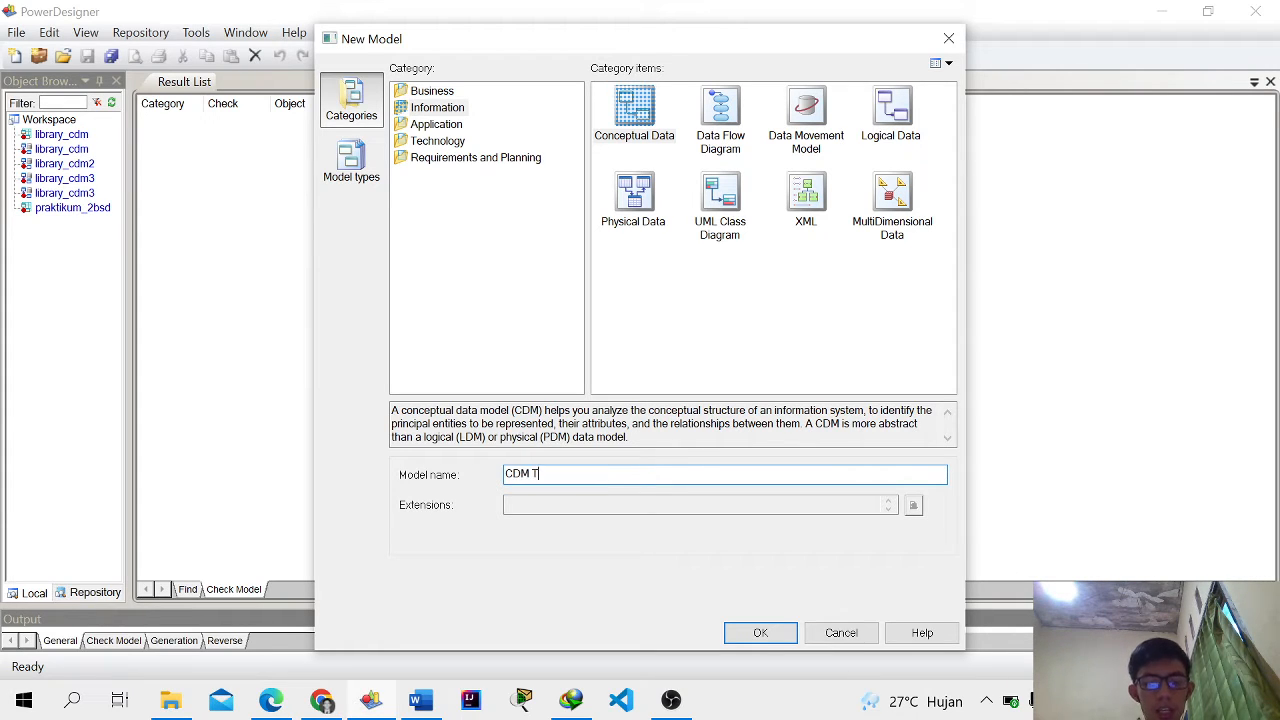
type("RANSAKSI")
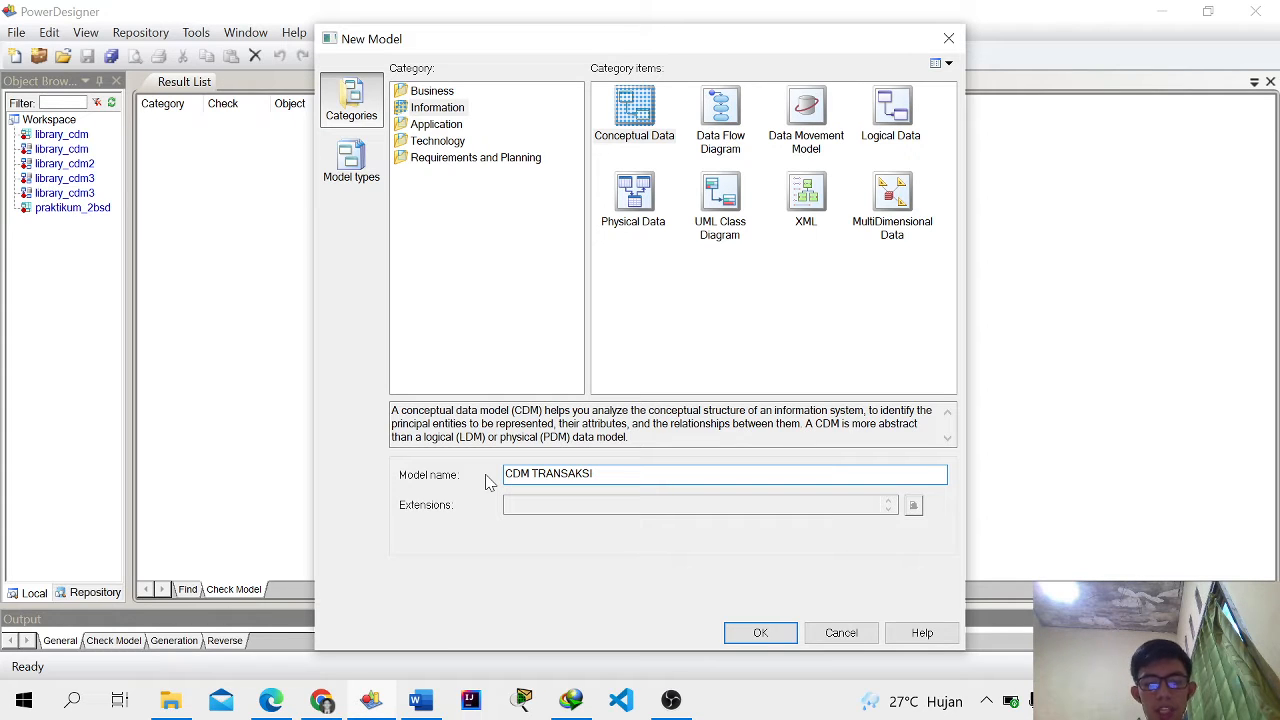
key("Return")
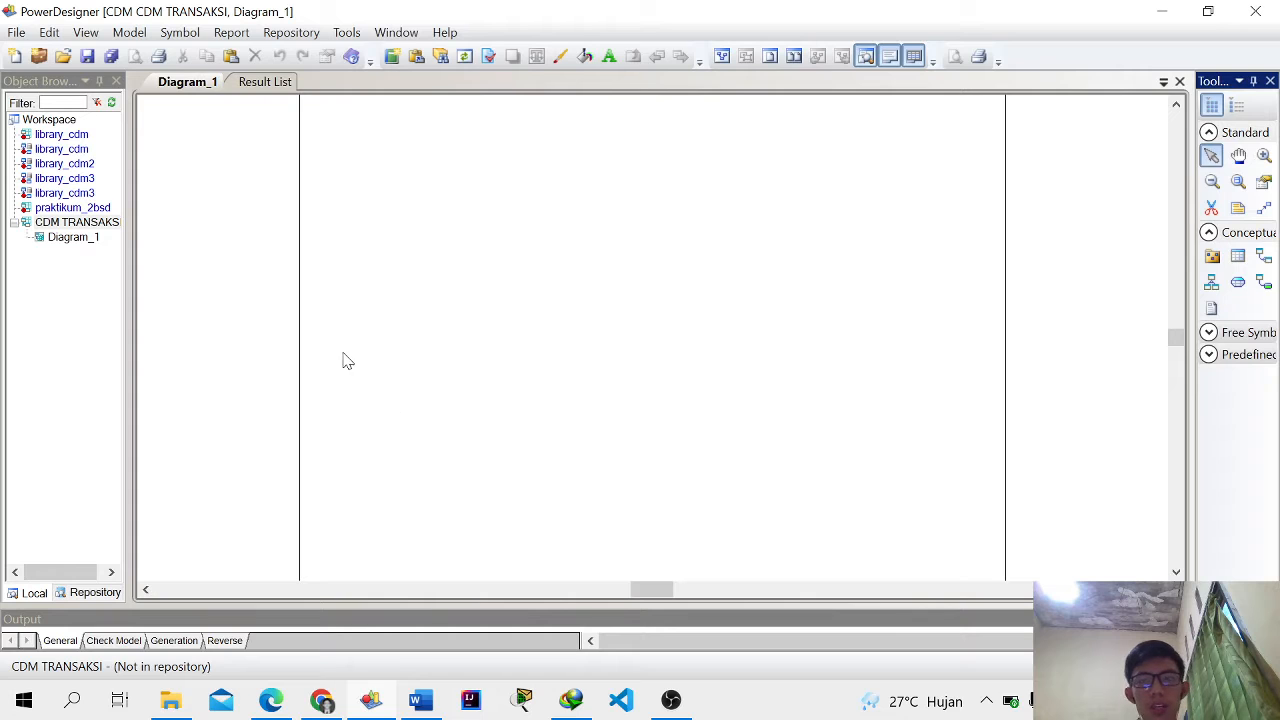
Step: In the model options' naming conventions, set the name character case to lowercase for Association, Data Item and Domain
left_click(346, 33)
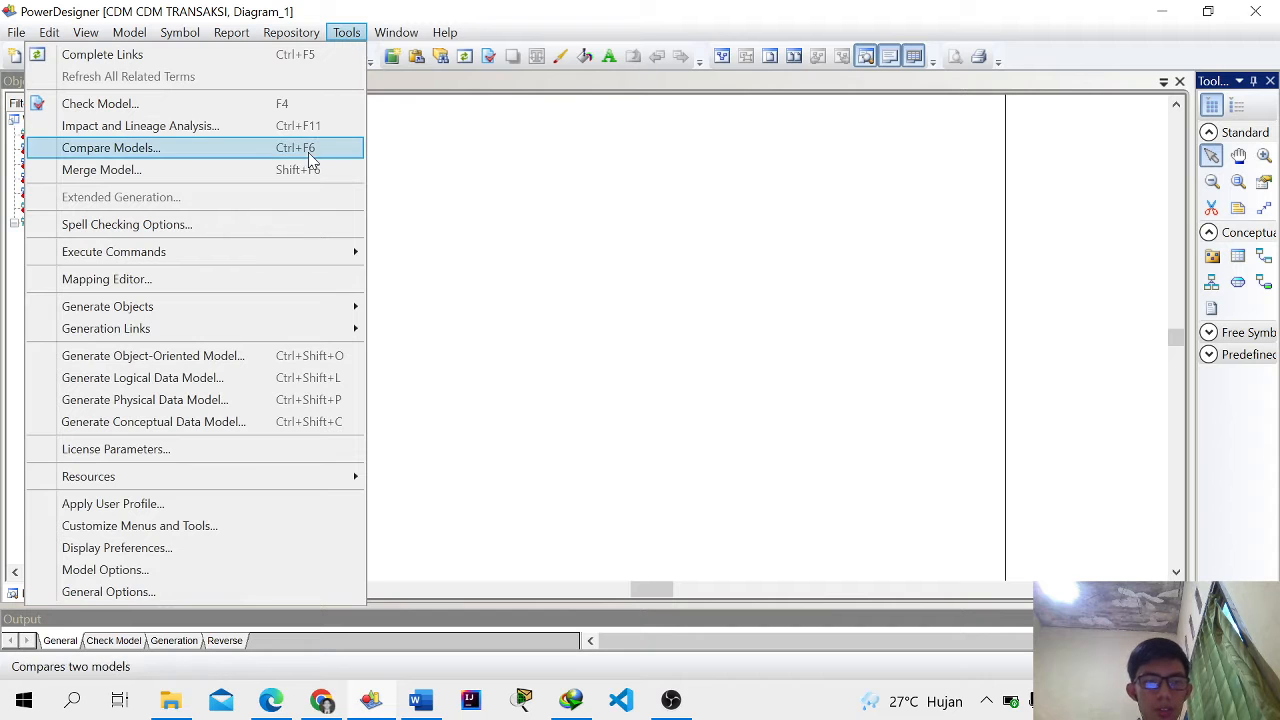
left_click(228, 571)
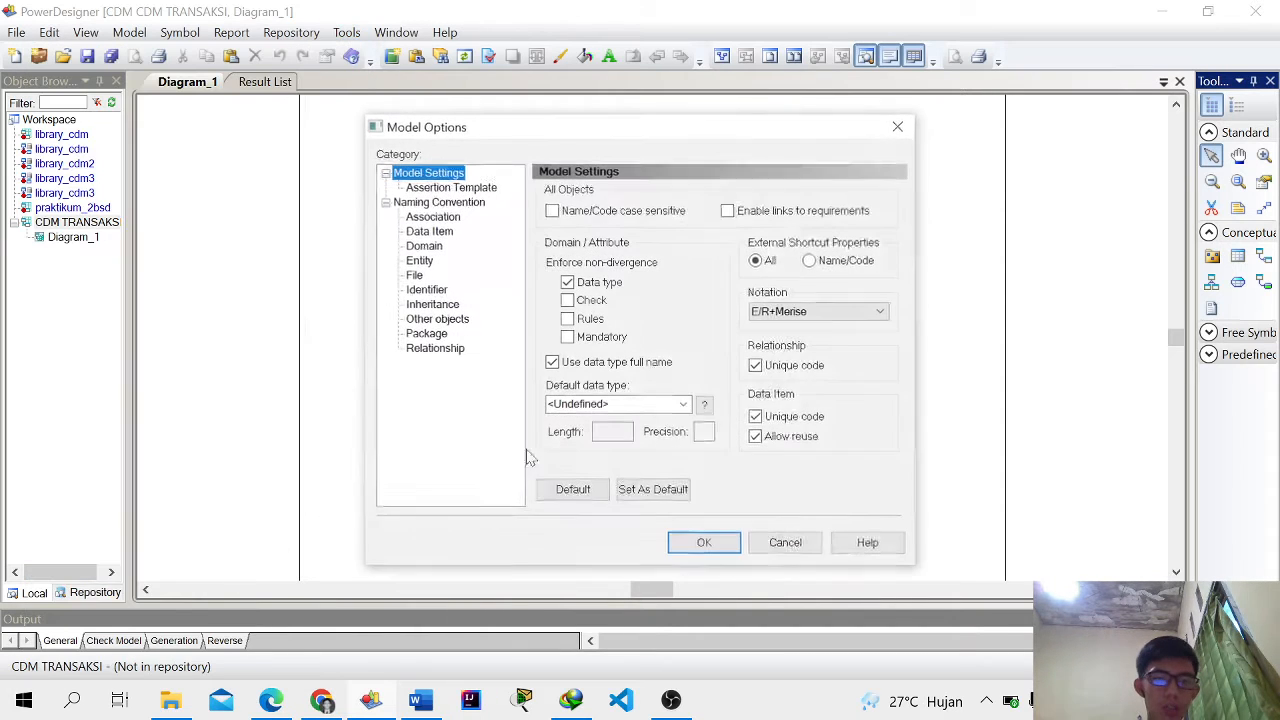
left_click(431, 217)
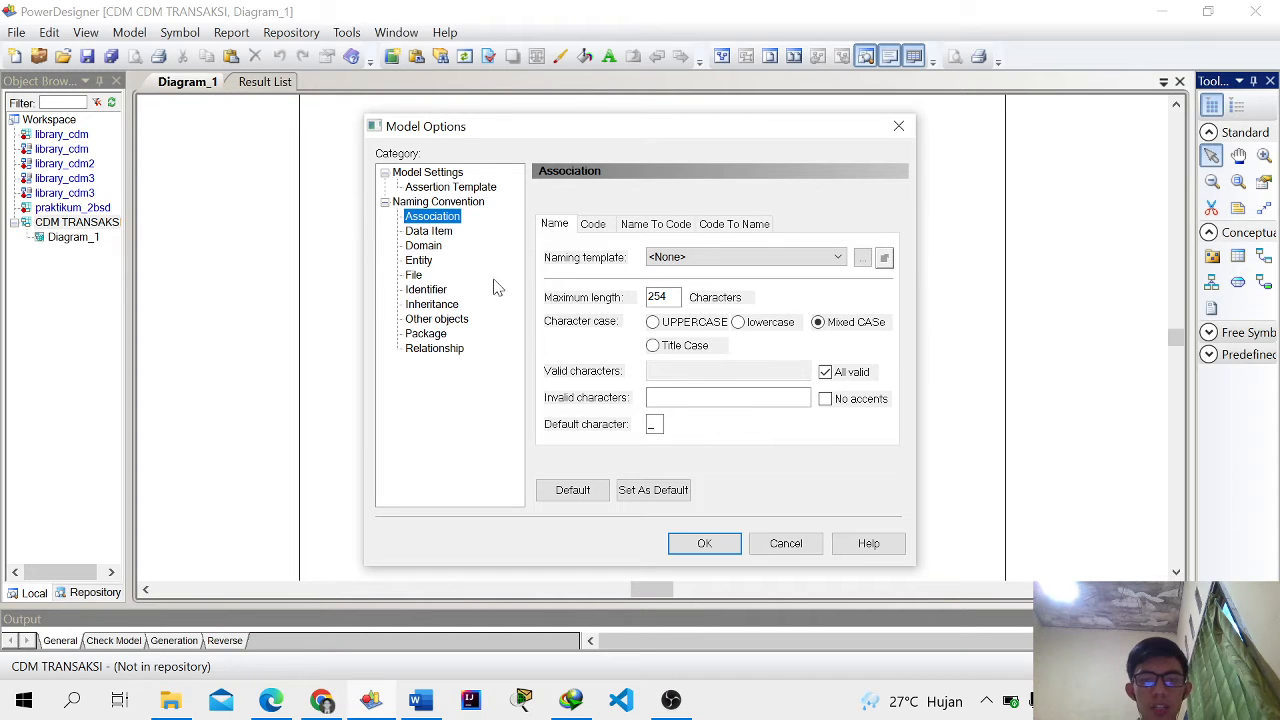
left_click(739, 323)
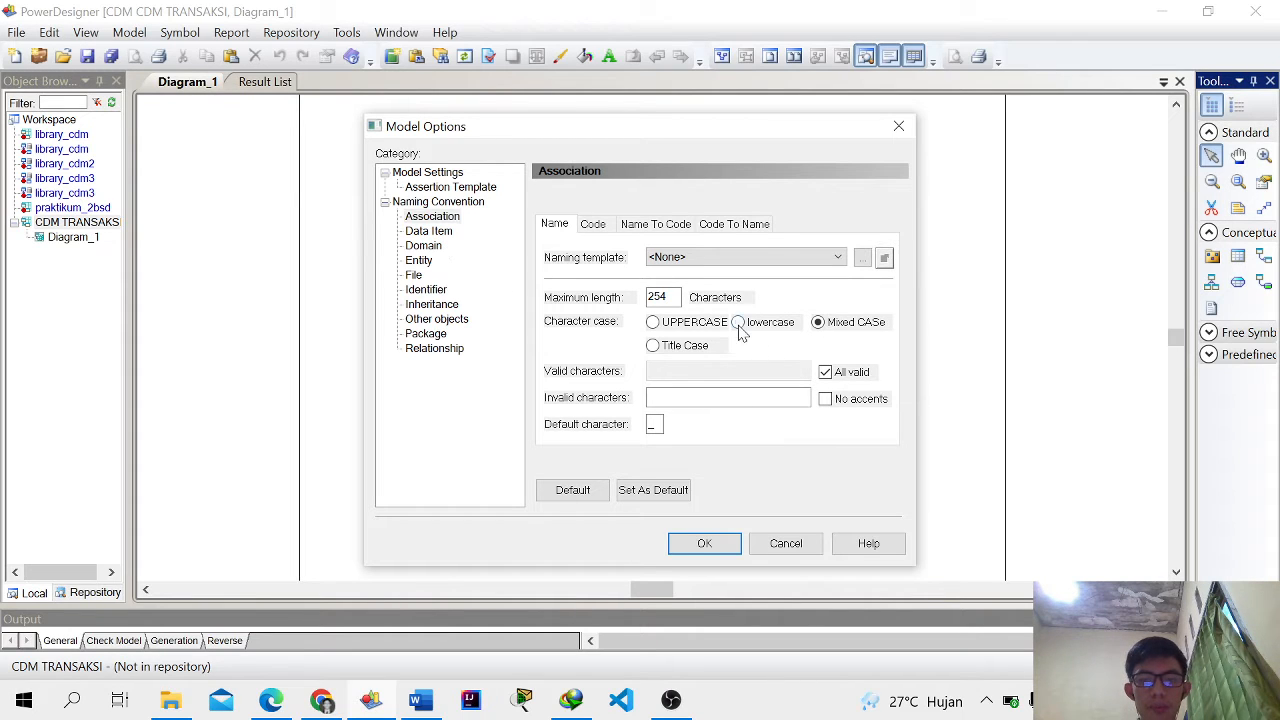
left_click(430, 233)
left_click(739, 322)
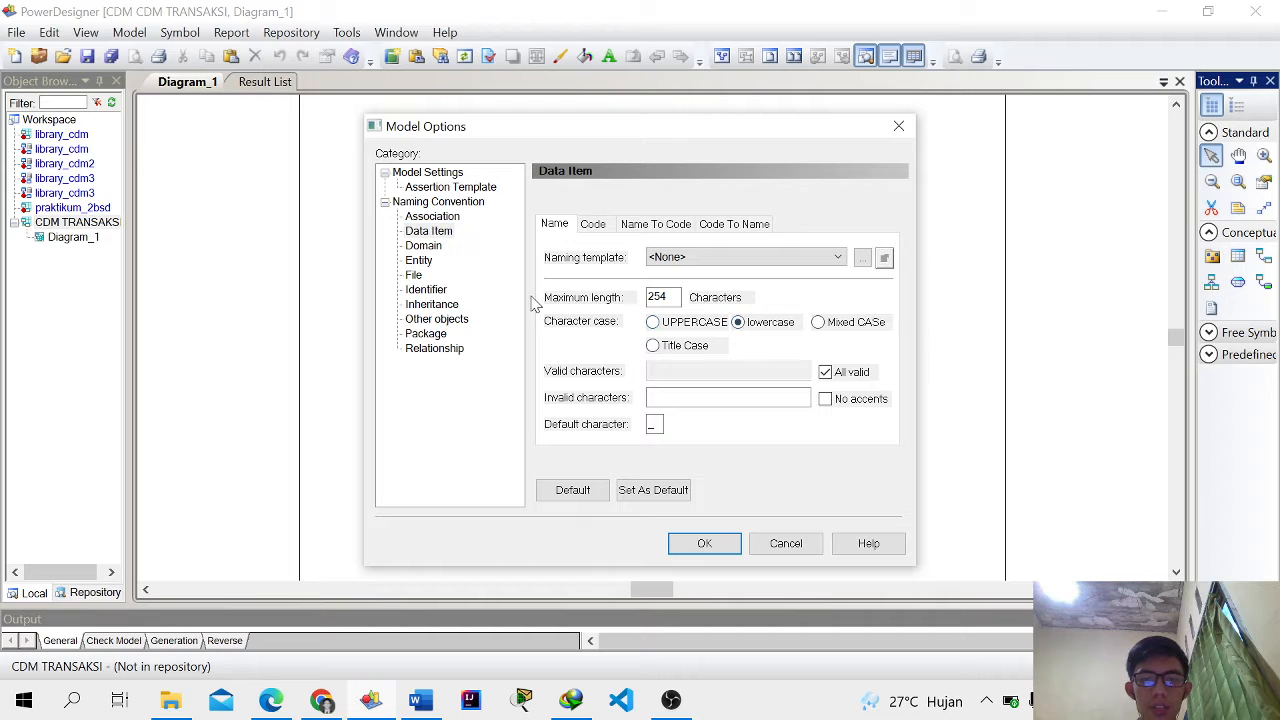
left_click(430, 248)
left_click(739, 322)
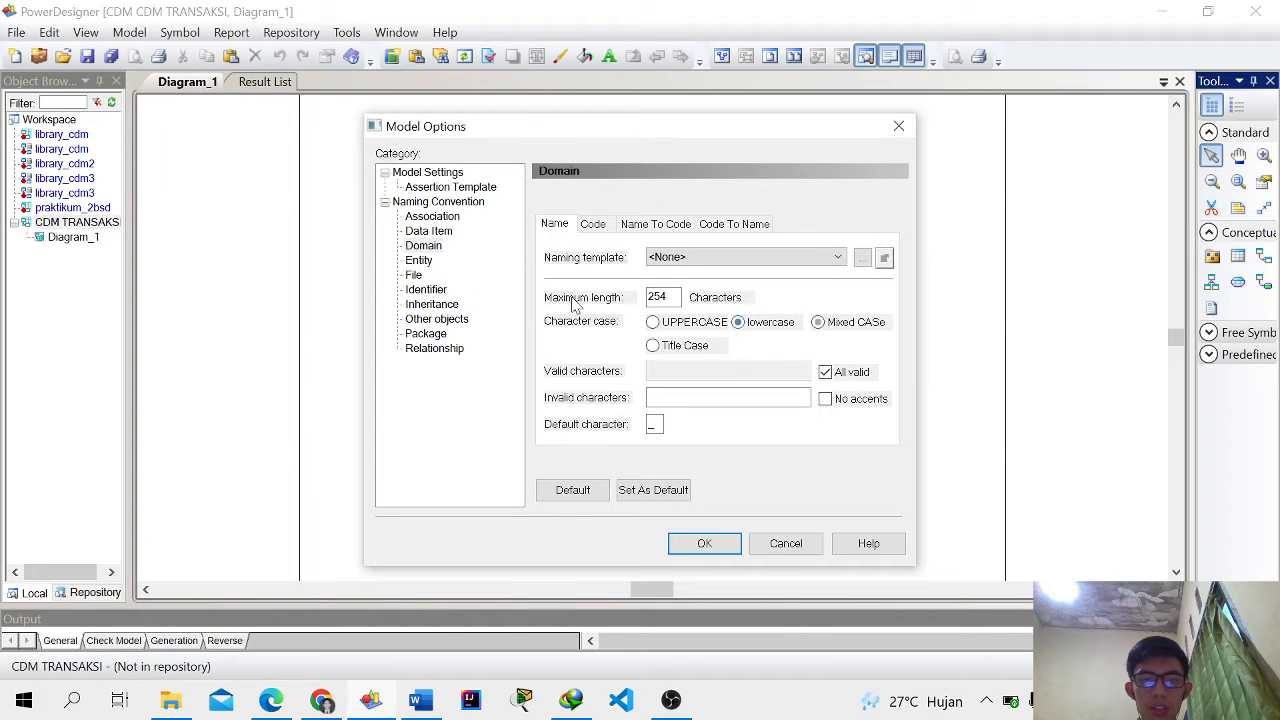
Step: Set the name character case to lowercase for the Entity, File and Identifier naming conventions
left_click(420, 260)
left_click(739, 322)
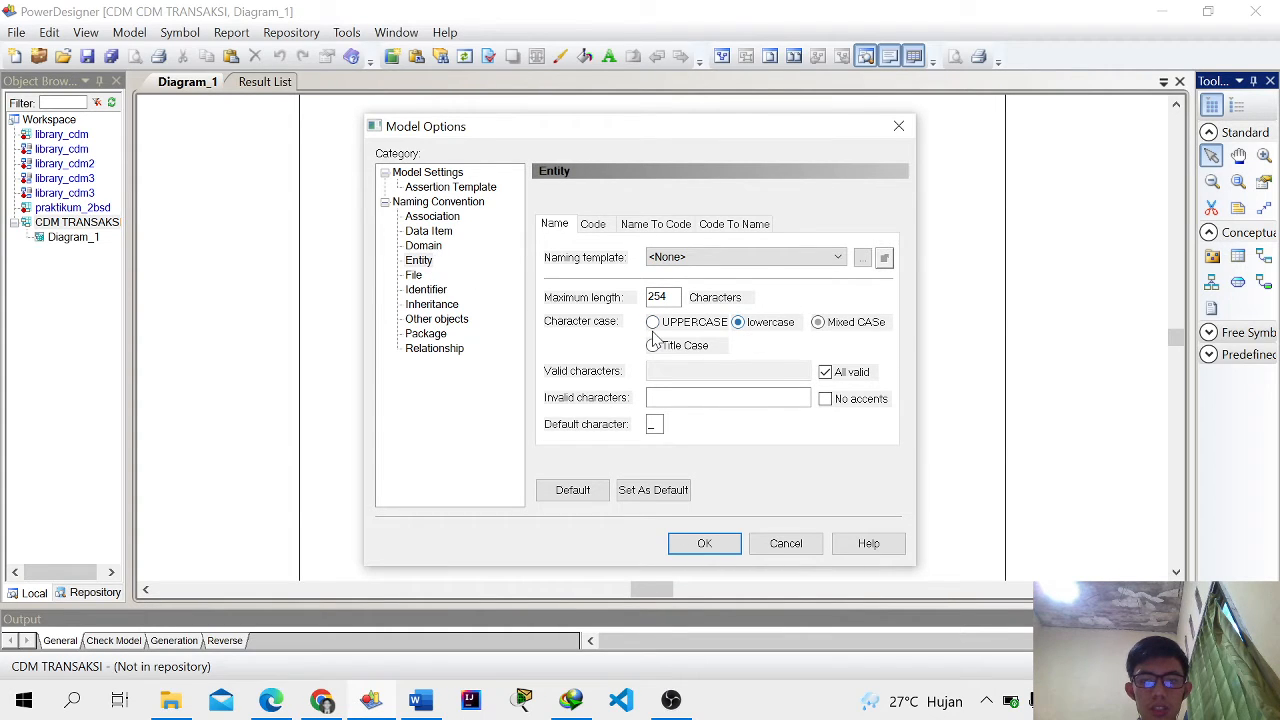
left_click(414, 275)
left_click(739, 322)
left_click(425, 290)
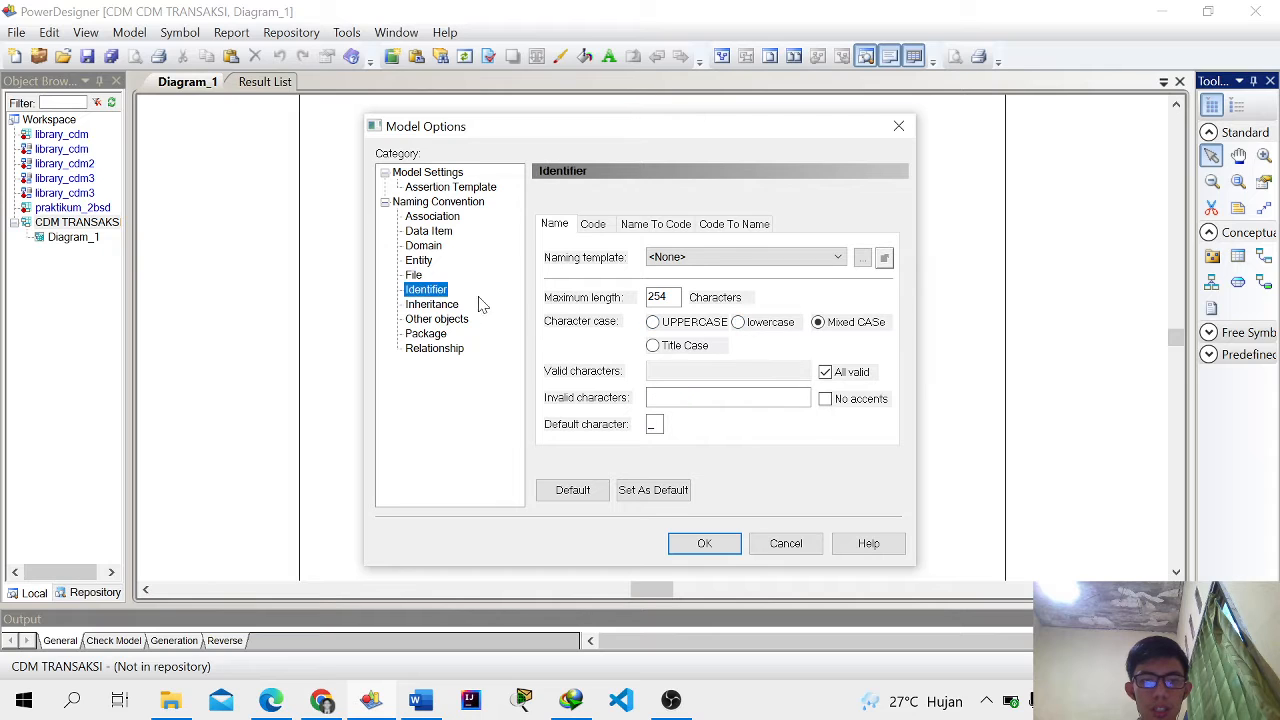
left_click(739, 322)
Step: Set the name character case to lowercase for Other objects, Inheritance, Package and Relationship, and apply the model options
left_click(458, 319)
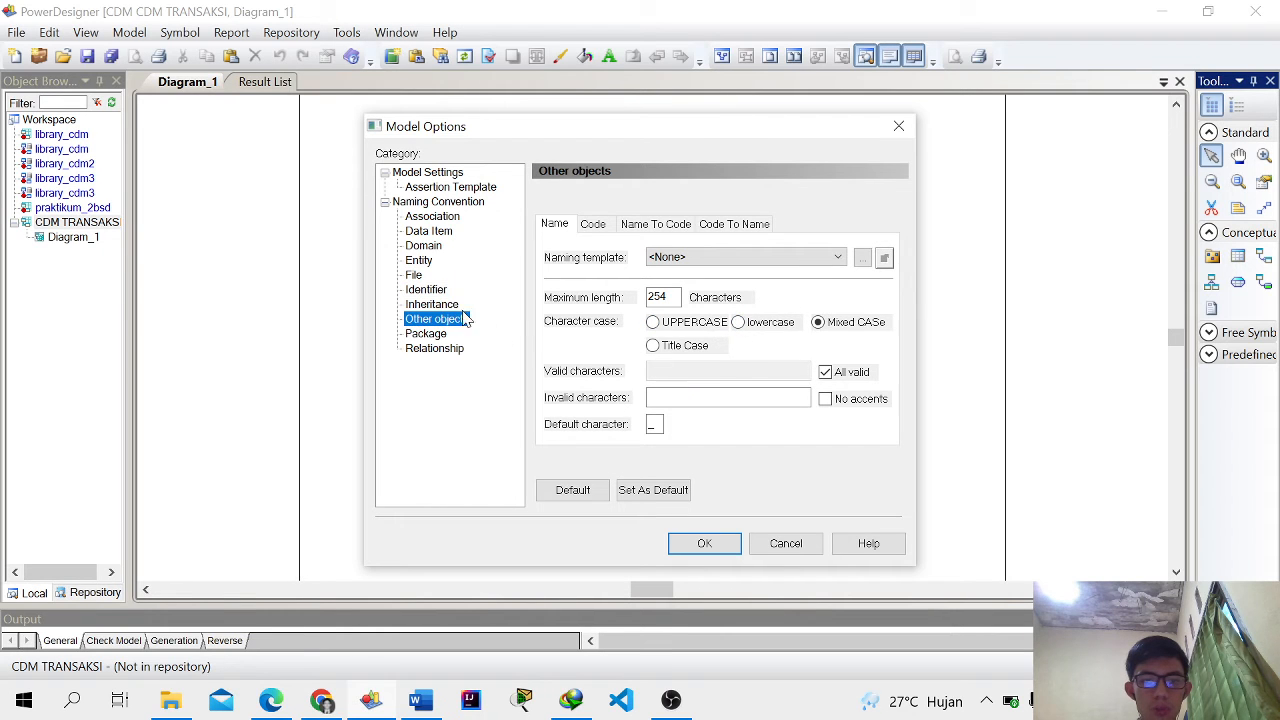
left_click(741, 322)
left_click(447, 305)
left_click(739, 322)
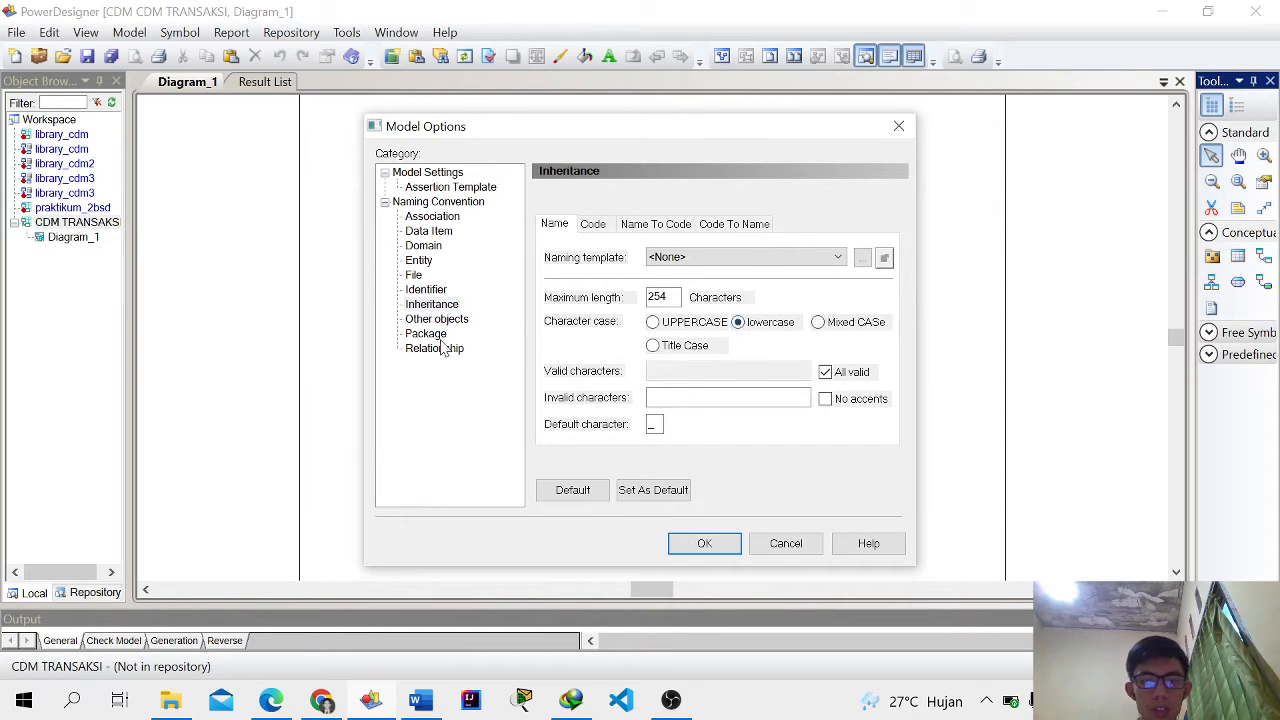
left_click(426, 334)
left_click(447, 320)
left_click(426, 334)
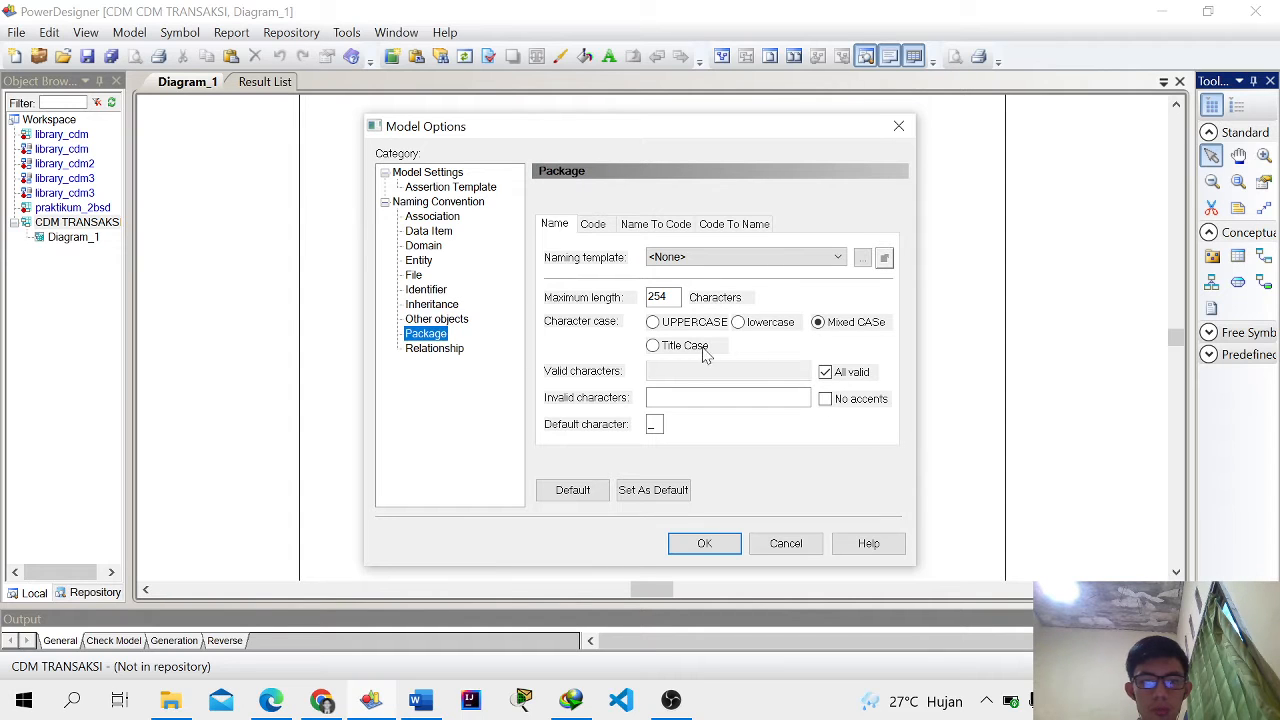
left_click(739, 322)
left_click(455, 350)
left_click(739, 322)
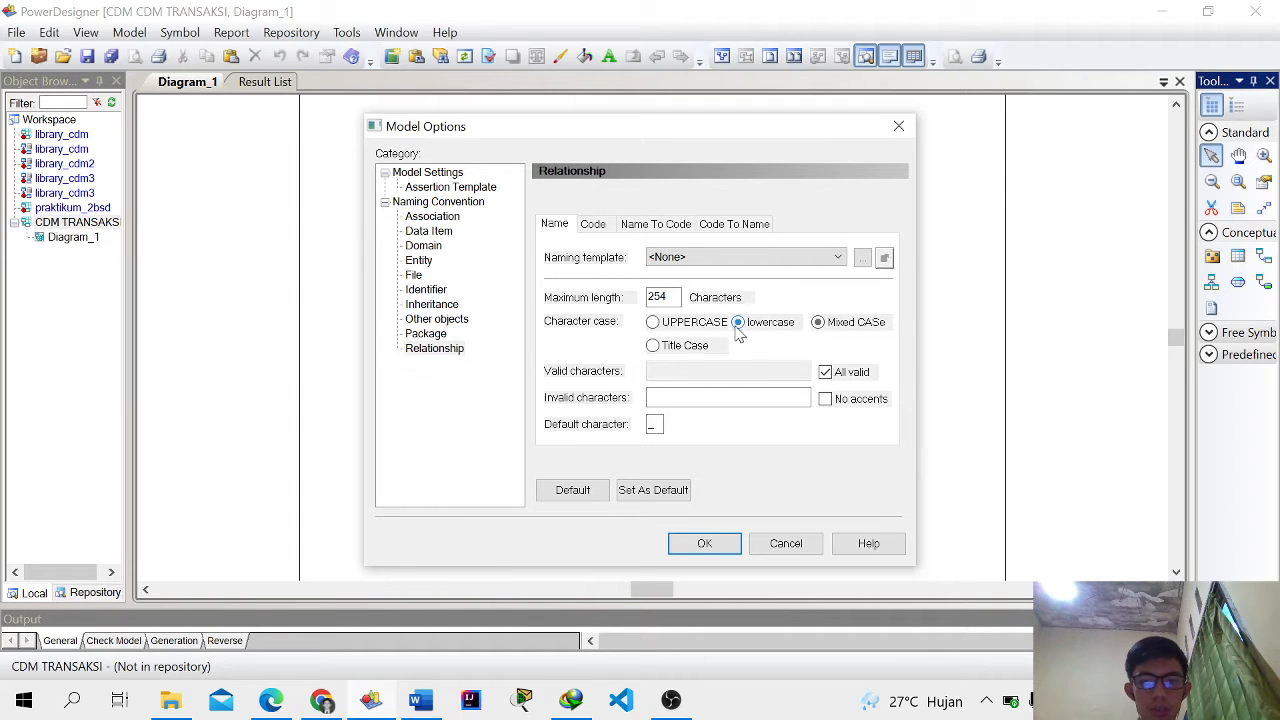
left_click(700, 548)
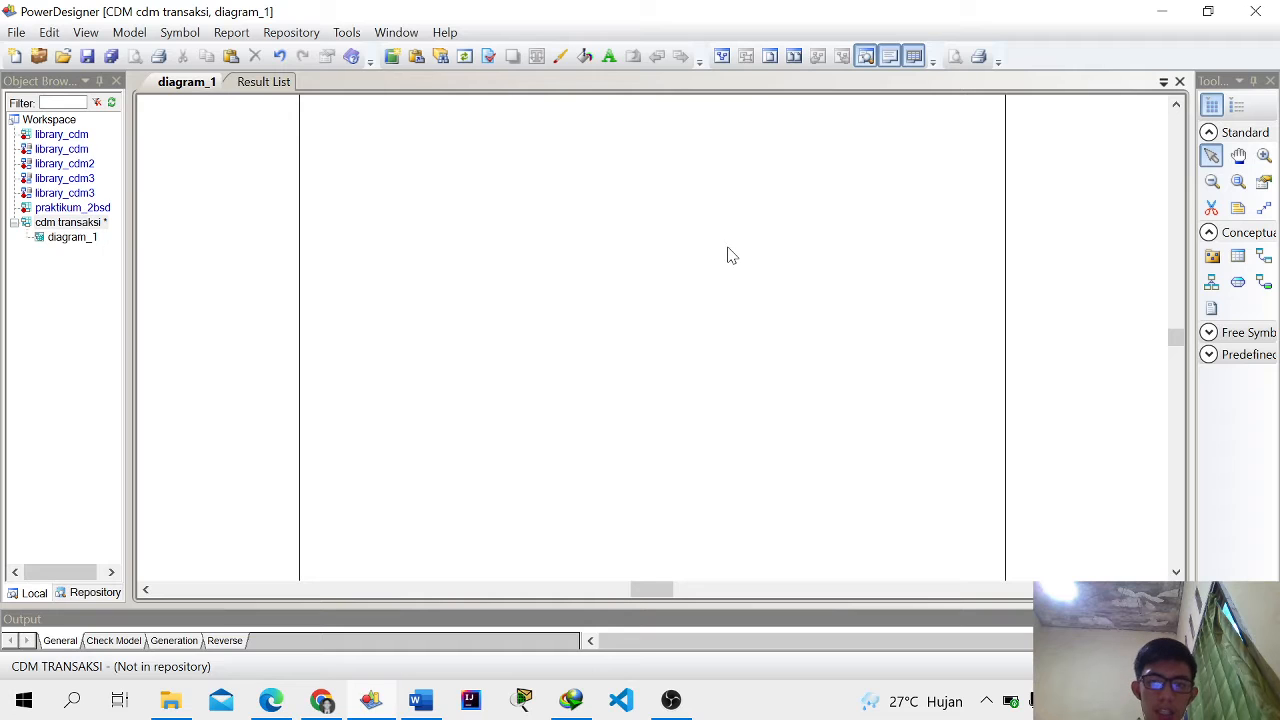
Step: Place four entities on the diagram in two rows of two, and widen the toolbox
left_click(1238, 257)
left_click(520, 226)
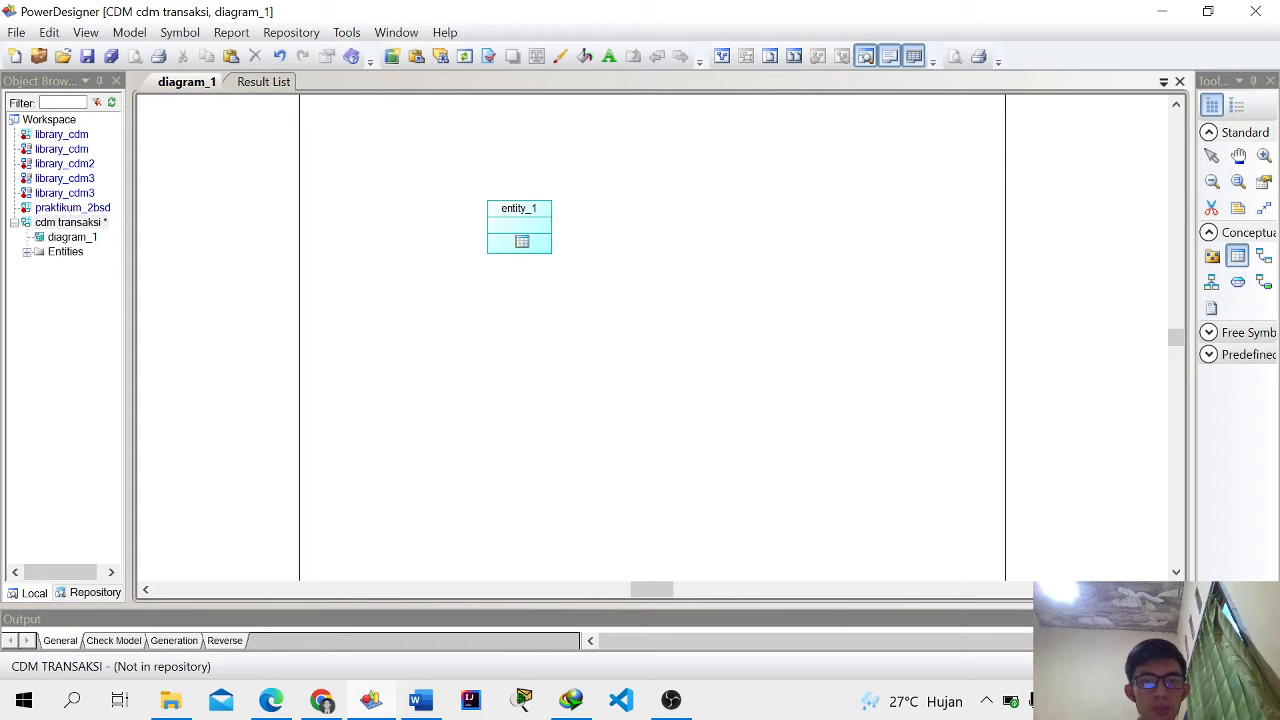
left_click(732, 225)
left_click(492, 327)
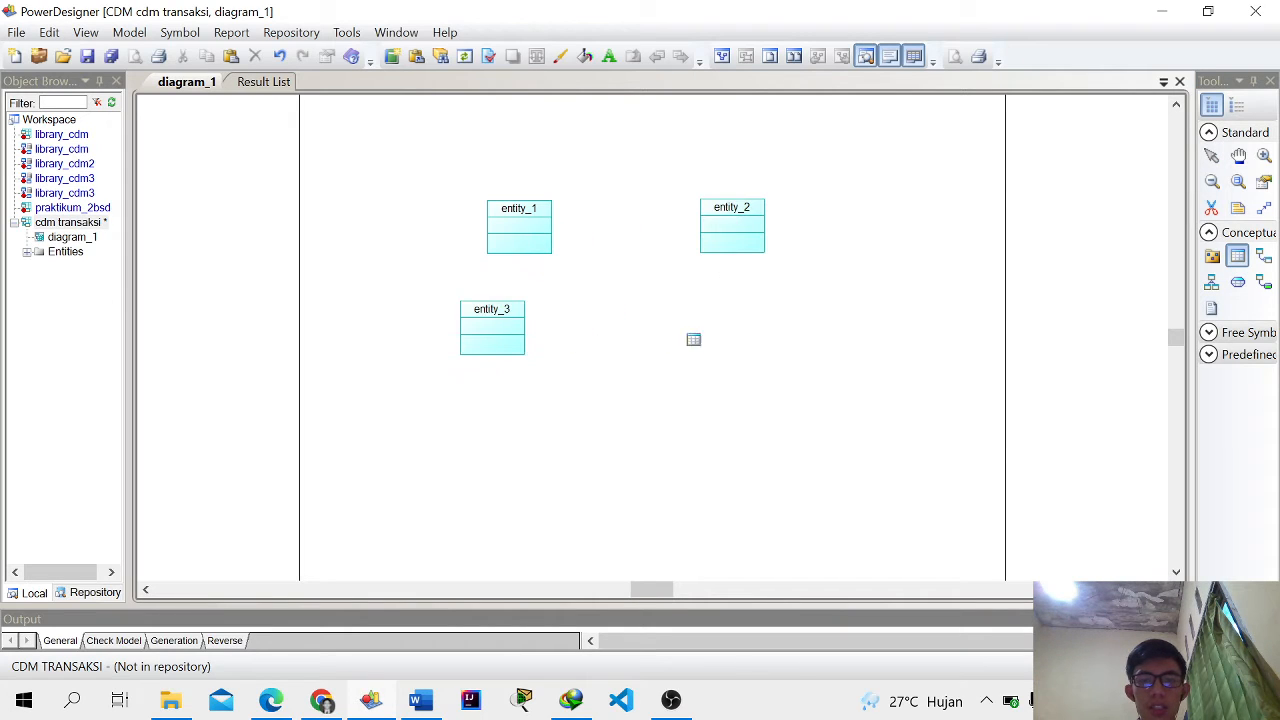
left_click(707, 338)
left_click(1211, 155)
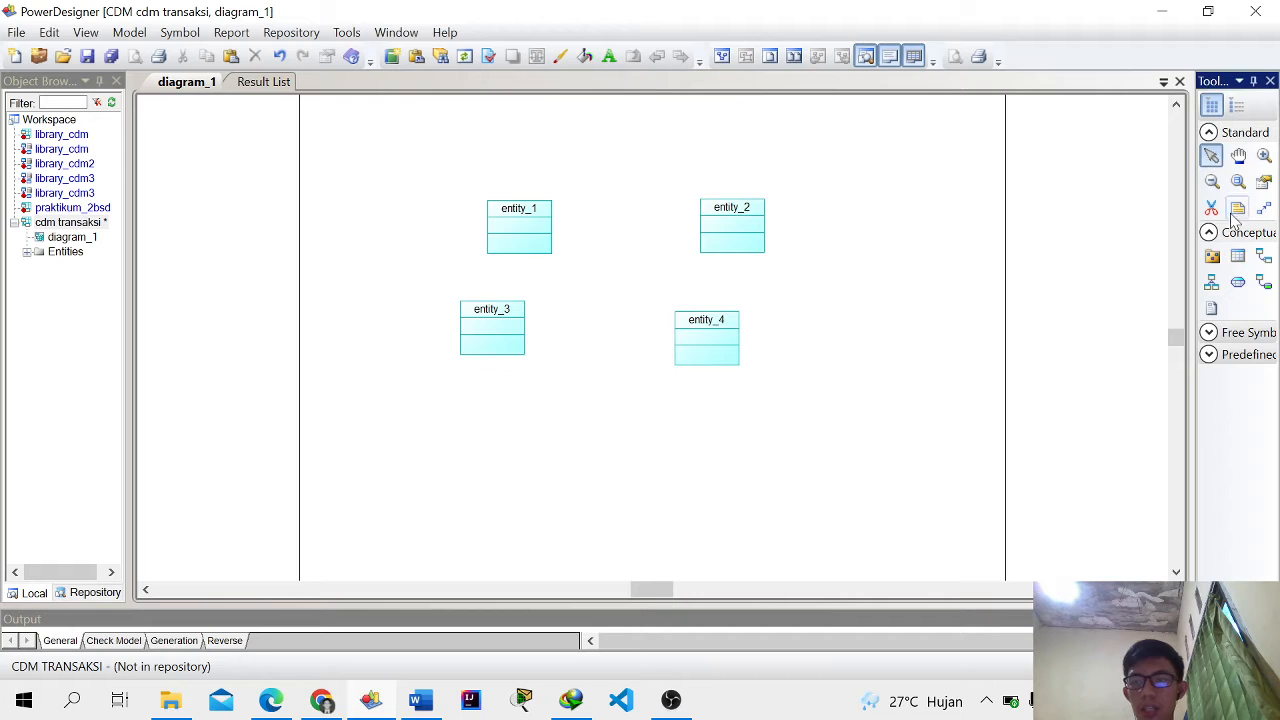
left_click_drag(1191, 263, 1096, 280)
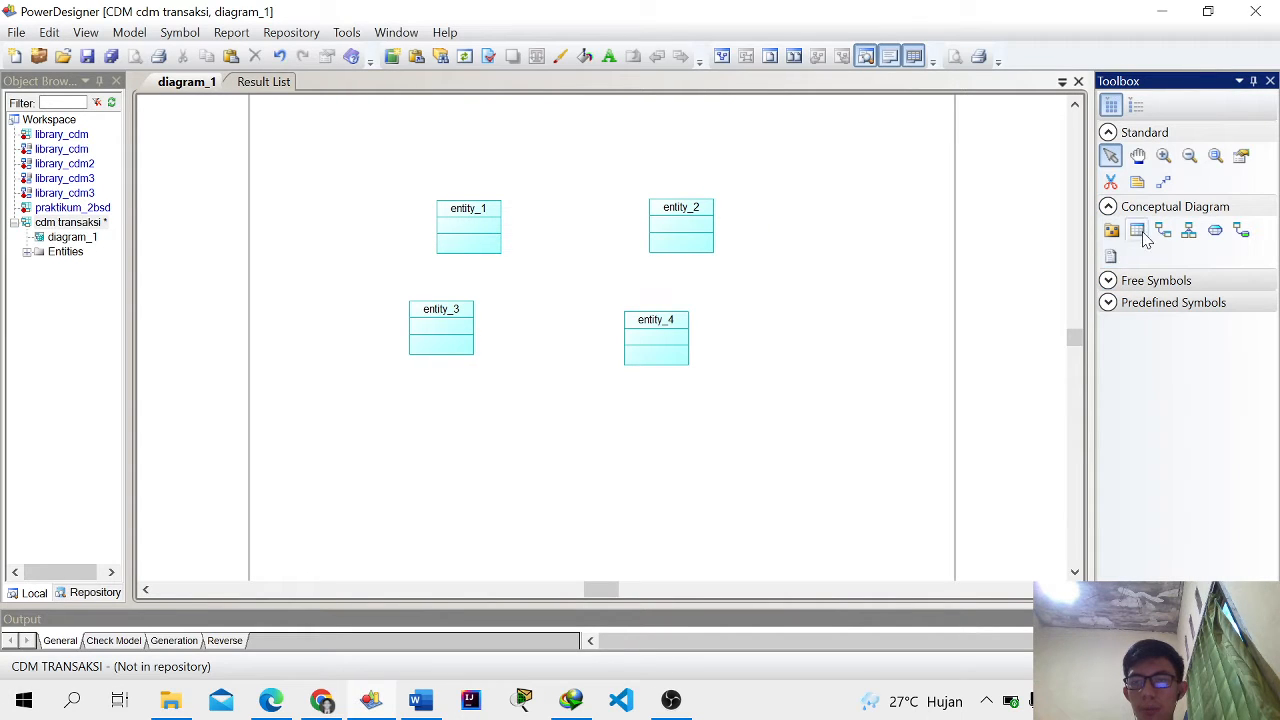
Step: Rename entity_1 as buku and entity_2 as transaksi peminjaman
double_click(476, 220)
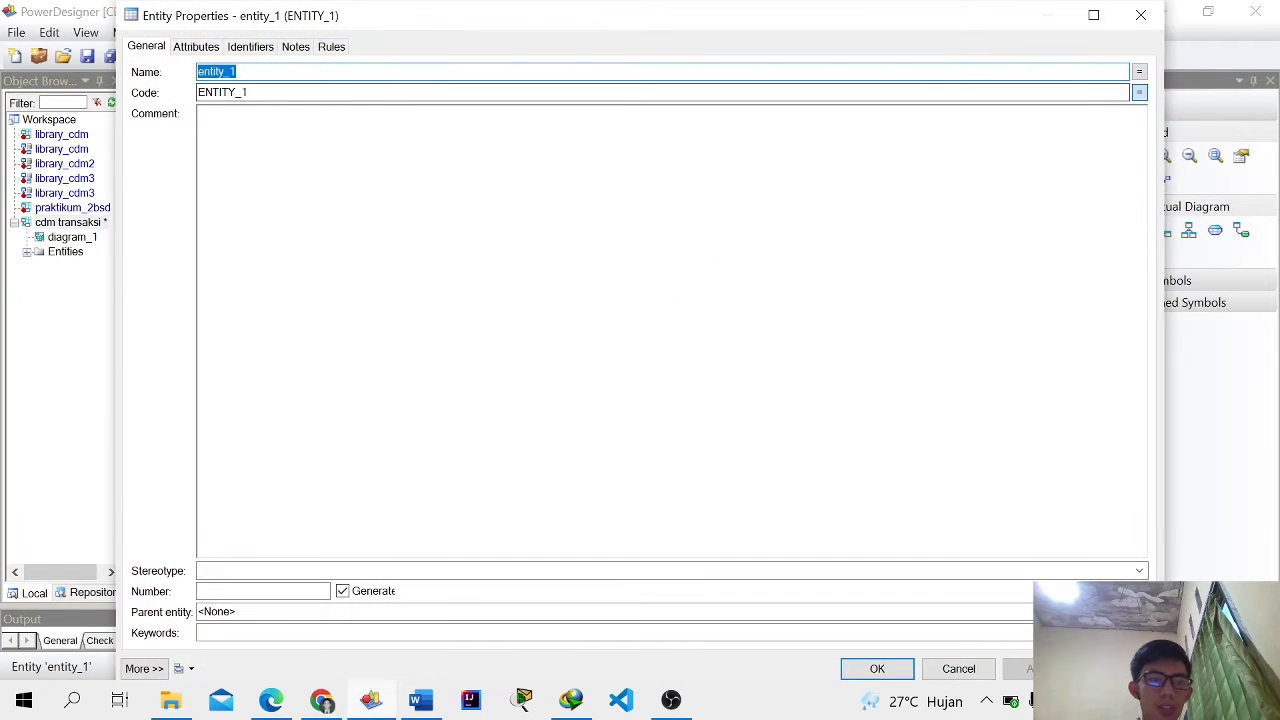
type("buku")
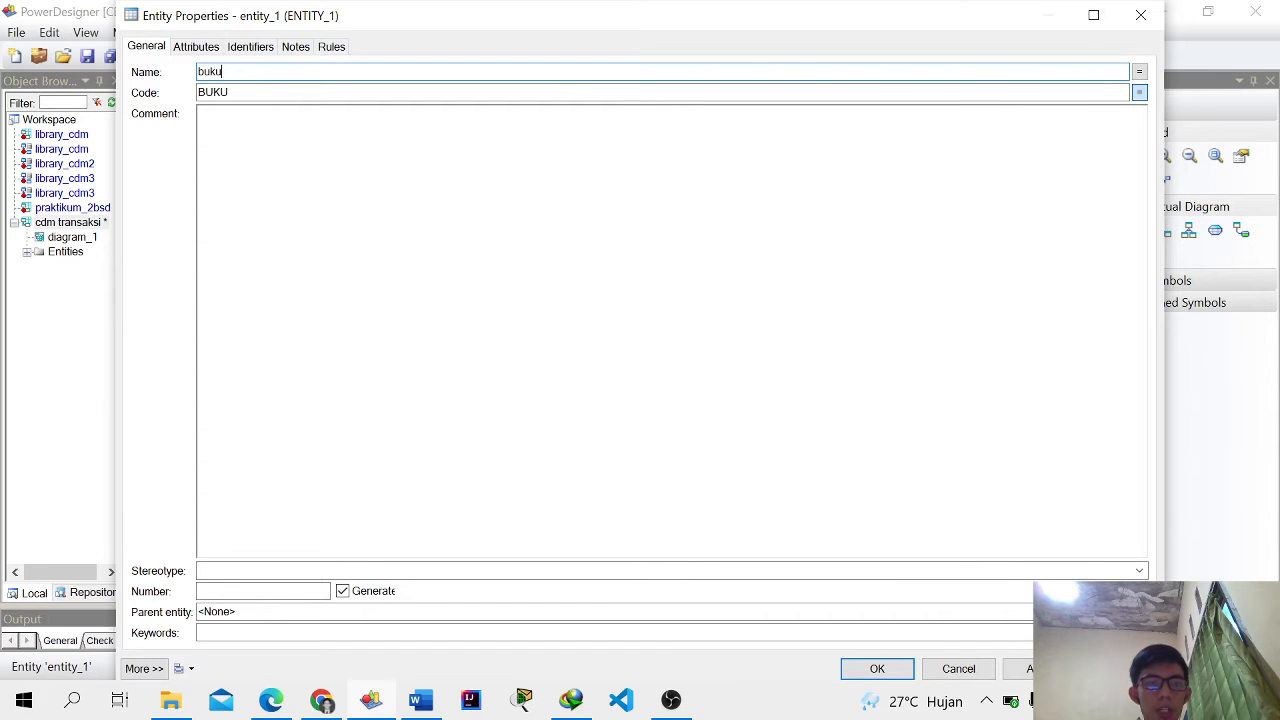
key("Return")
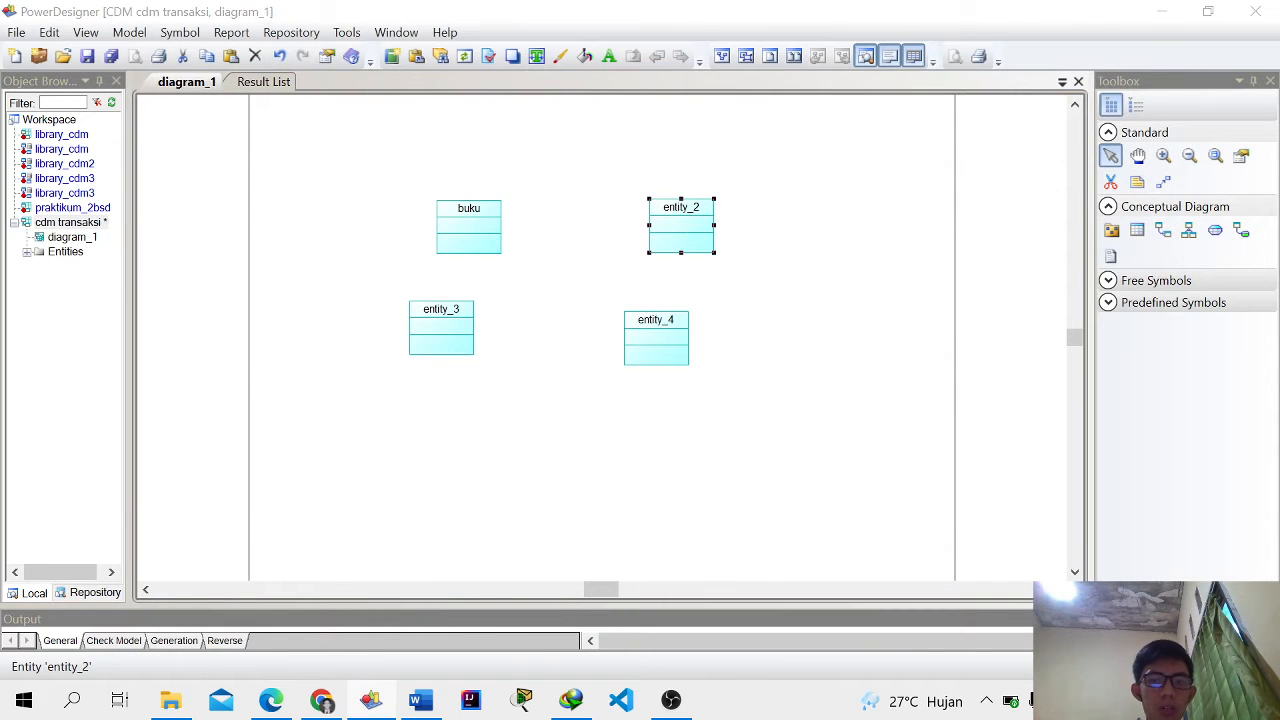
double_click(688, 222)
type("tras")
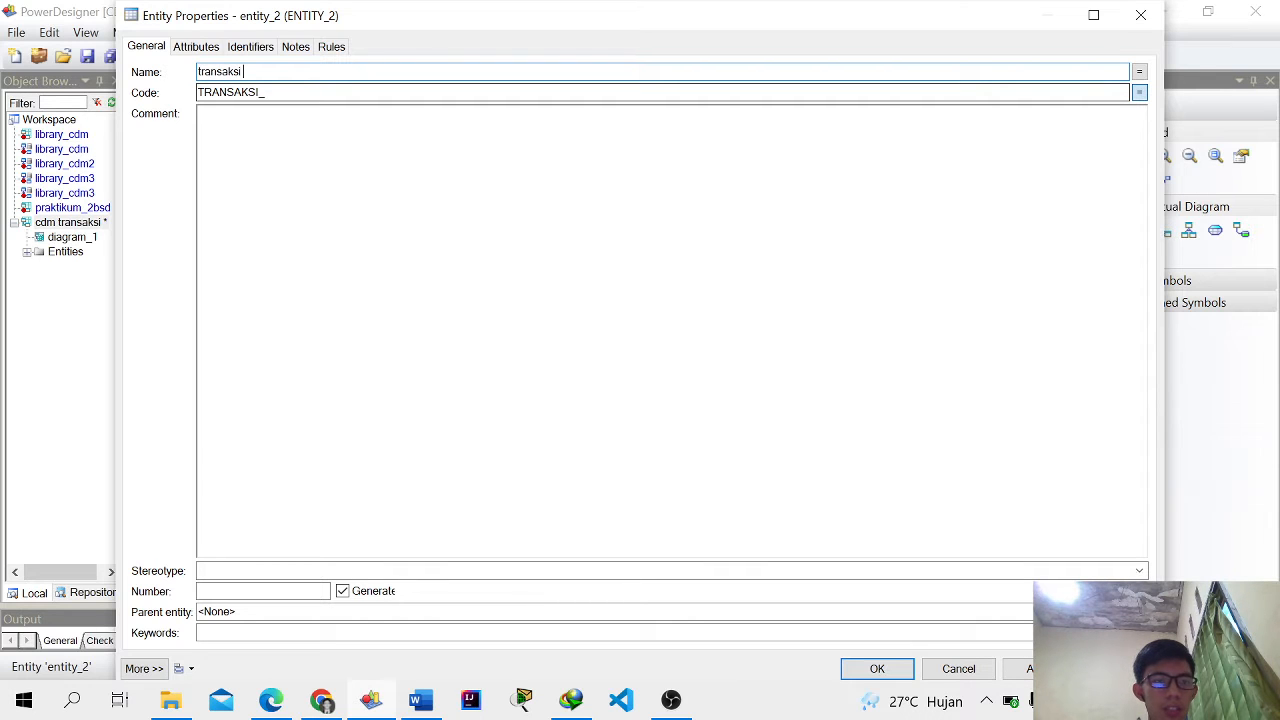
type("saksi peminjaman")
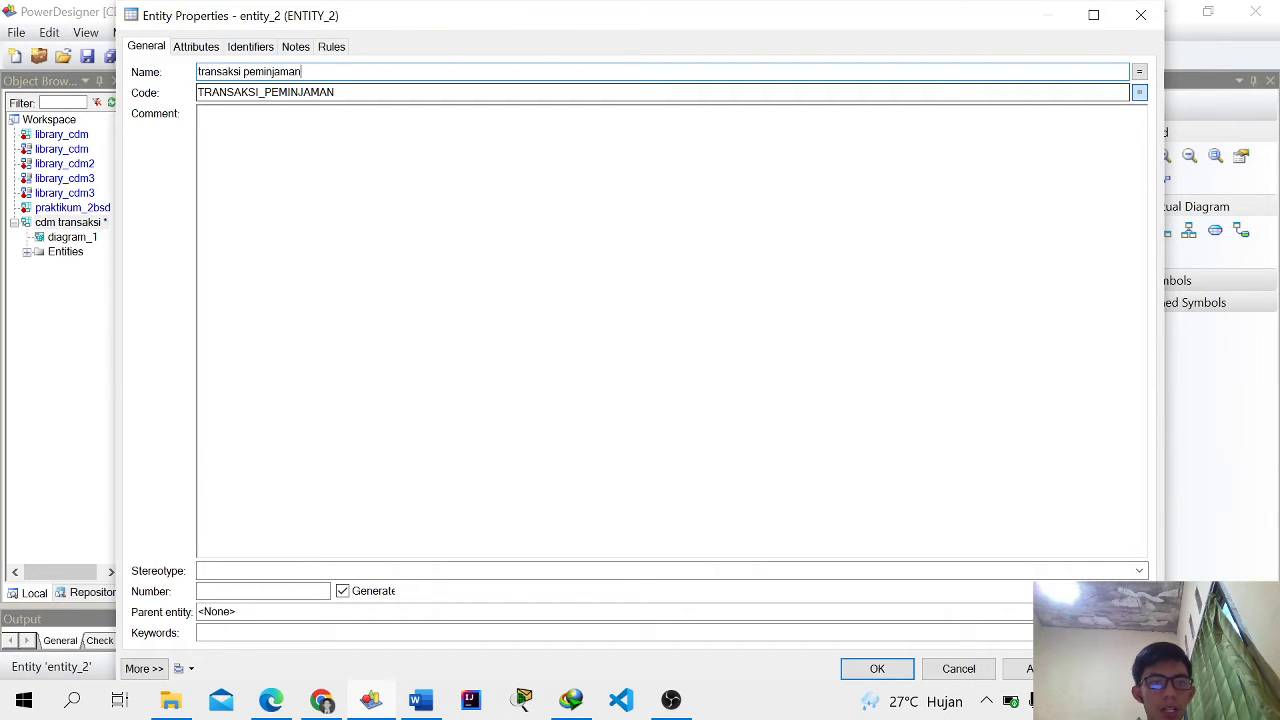
key("Return")
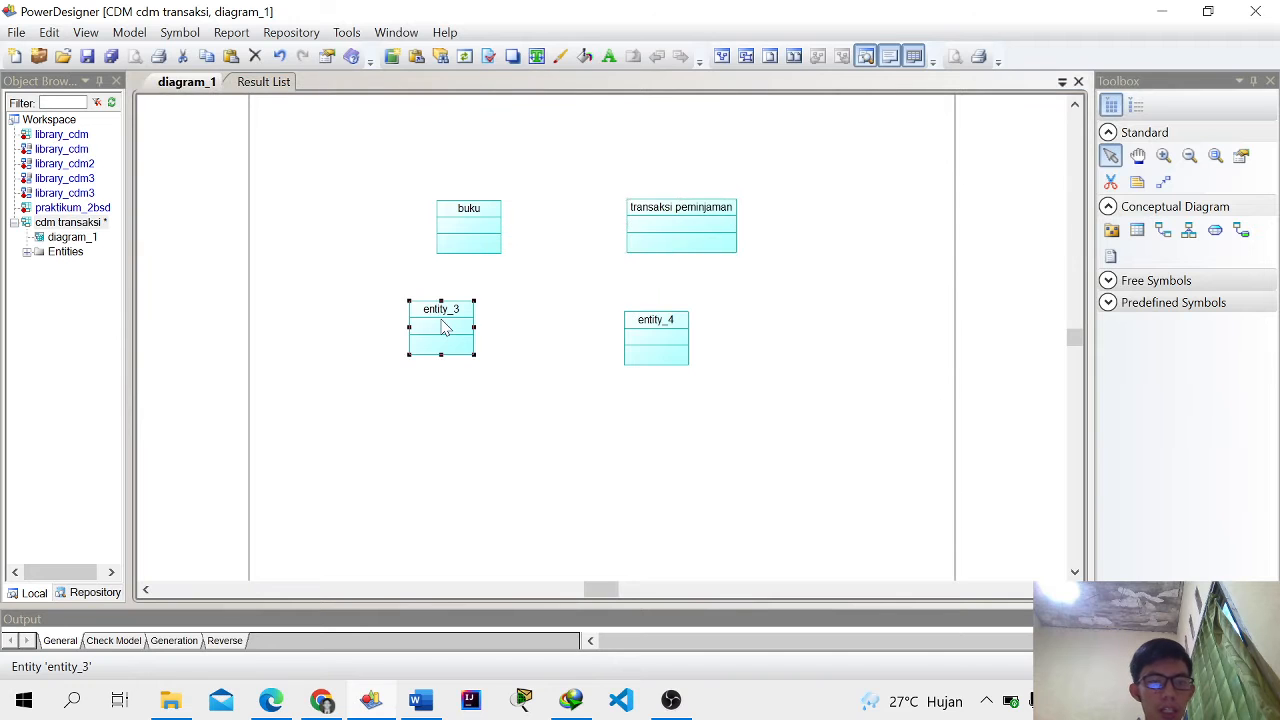
Step: Rename entity_3 as jenis buku and entity_4 as pegawai
double_click(445, 328)
type("jenis buku")
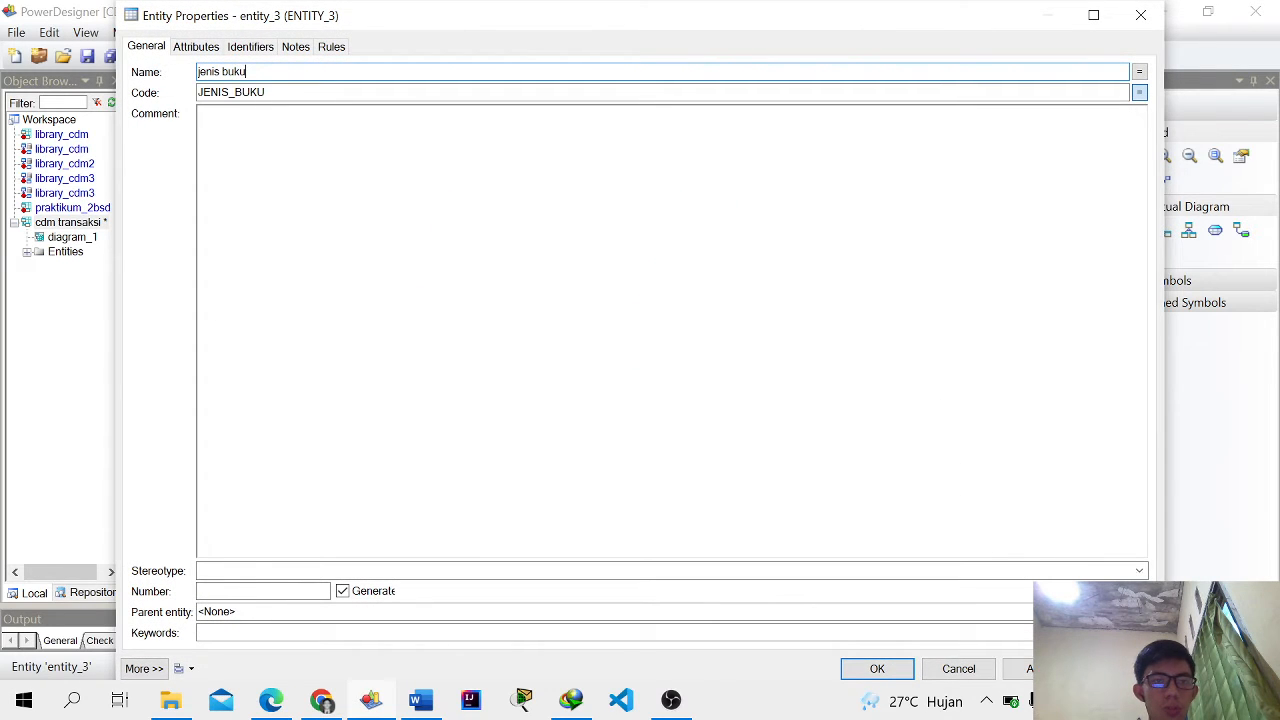
key("Return")
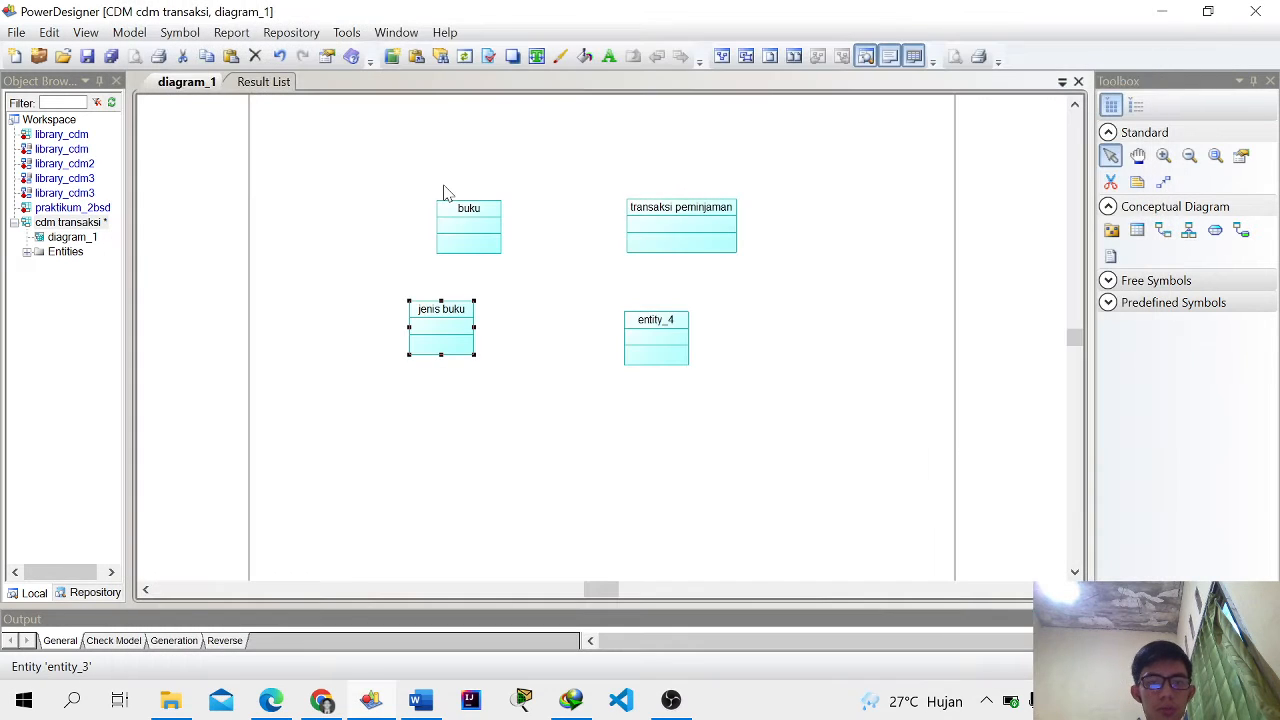
double_click(668, 360)
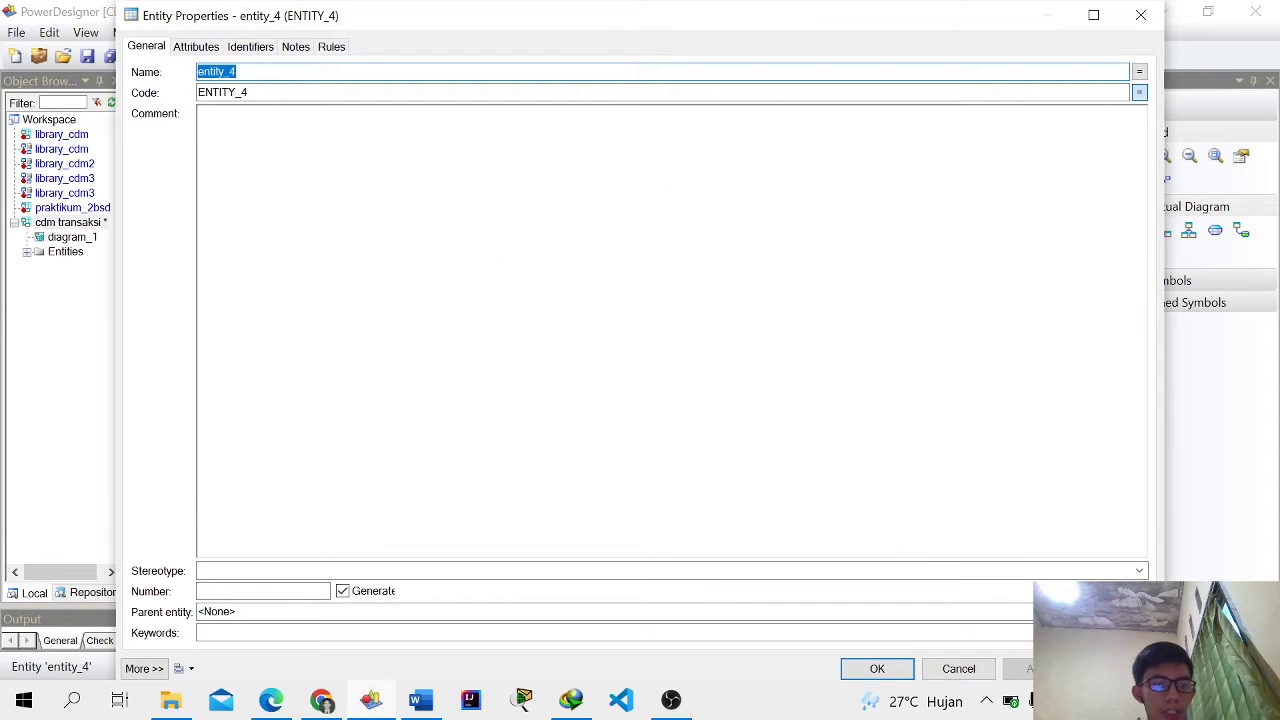
type("pegawai")
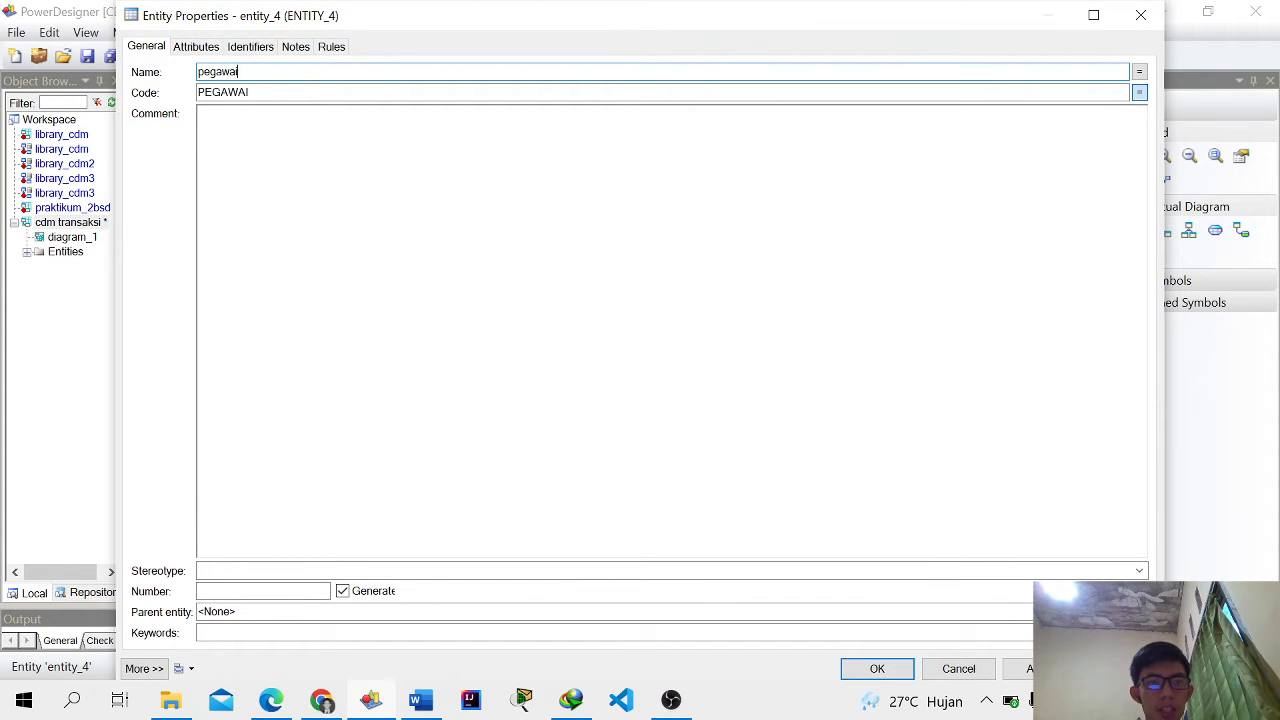
key("Return")
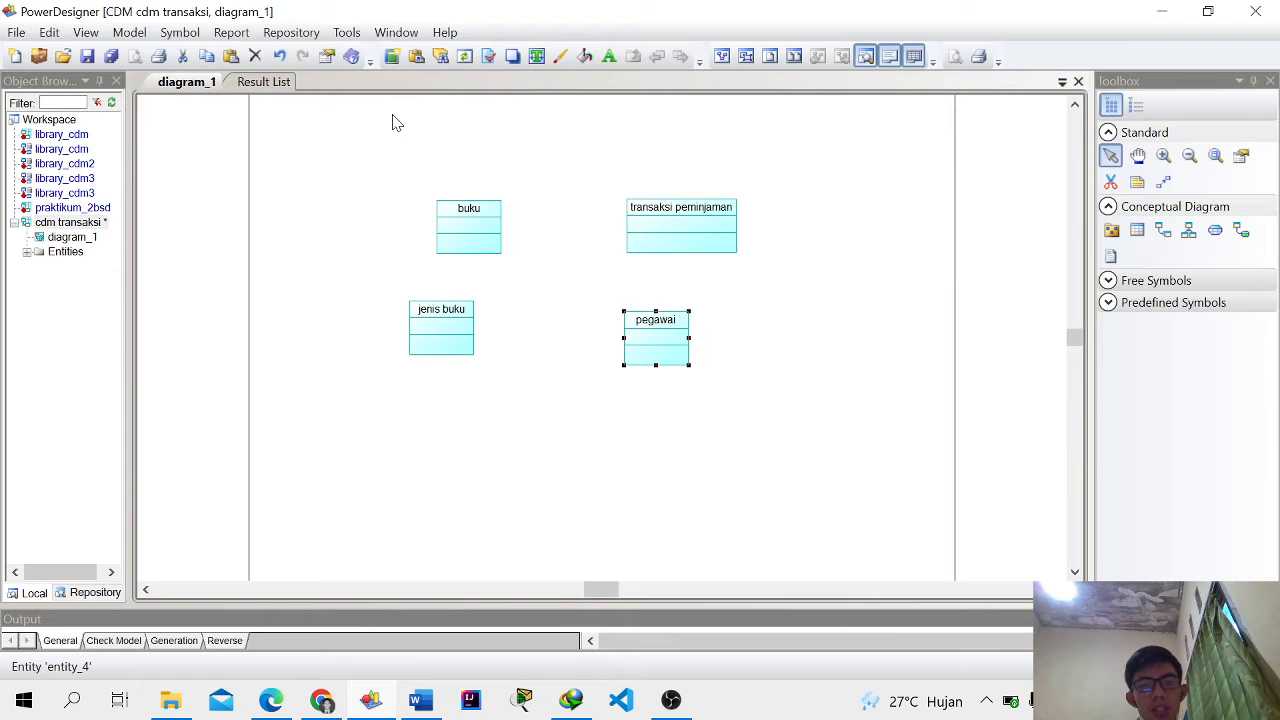
left_click(512, 158)
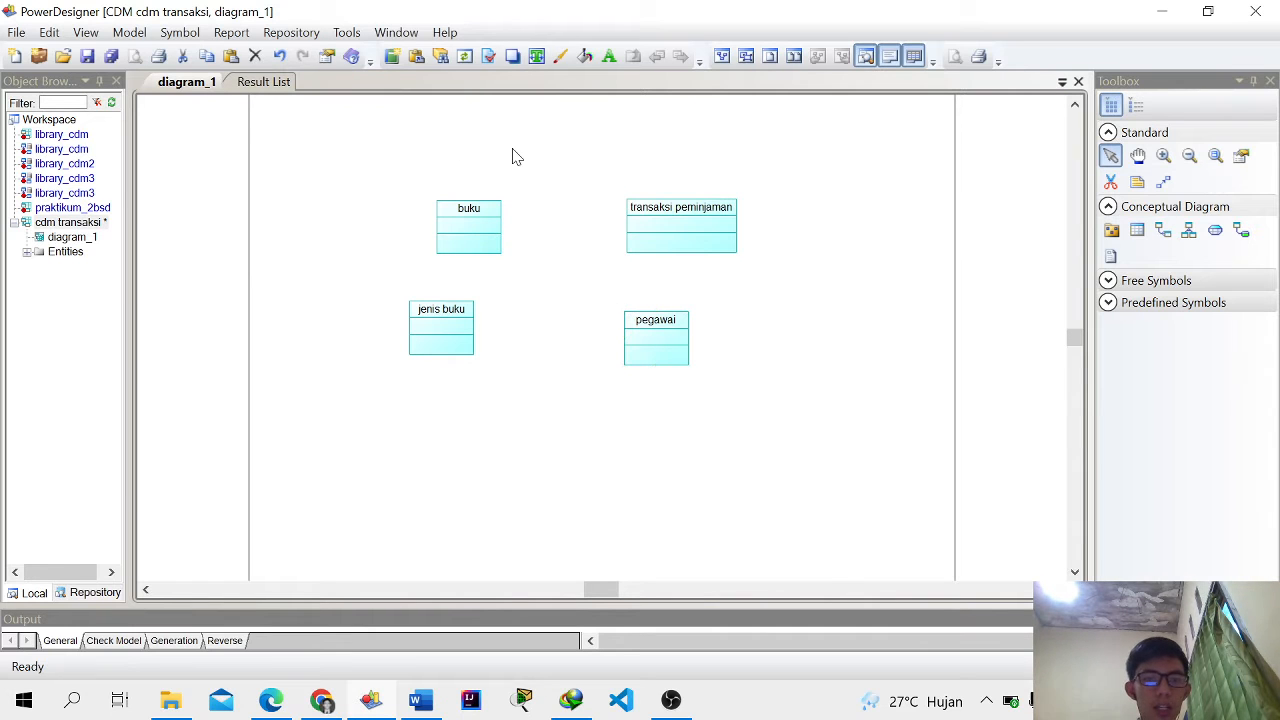
double_click(475, 228)
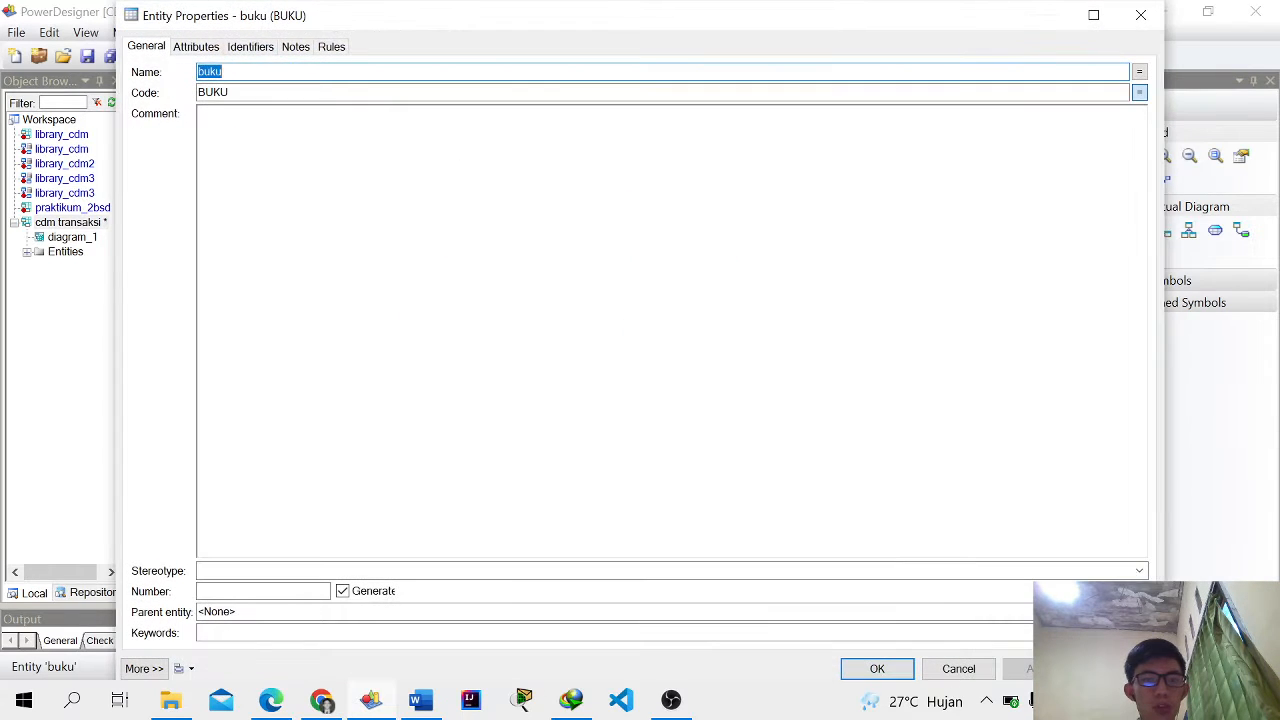
left_click(197, 48)
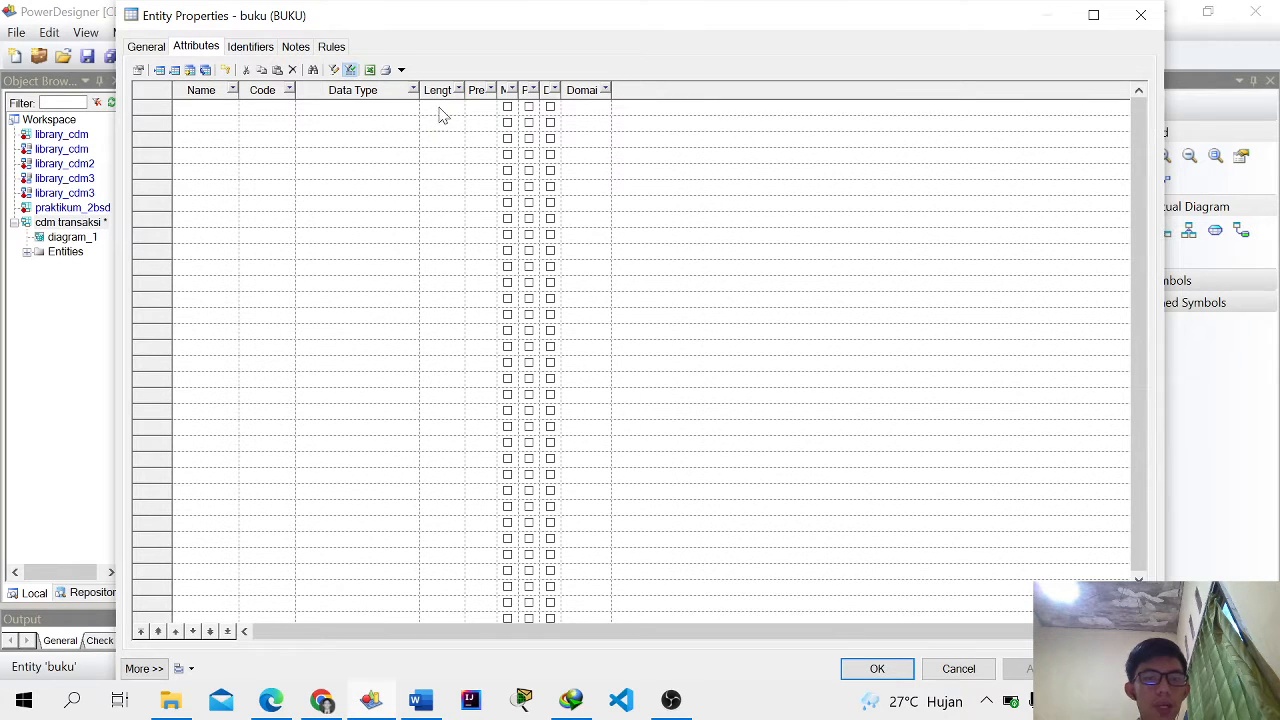
left_click(1141, 17)
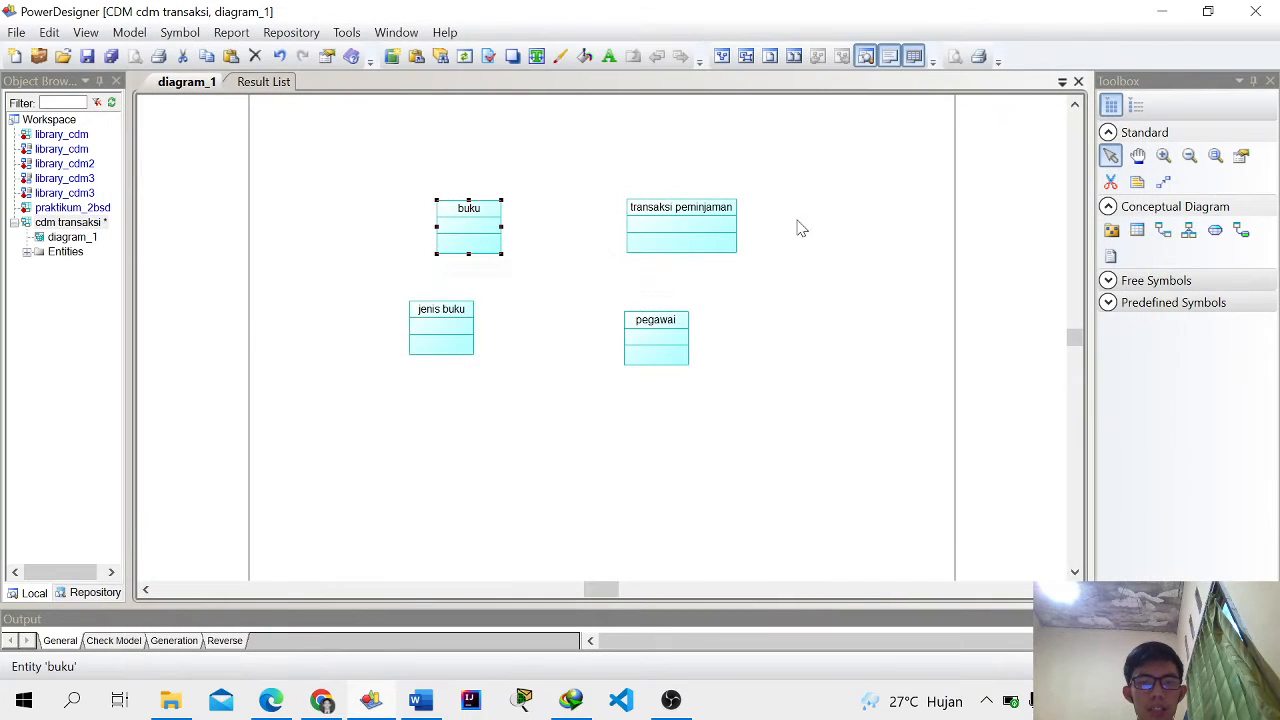
left_click(518, 288)
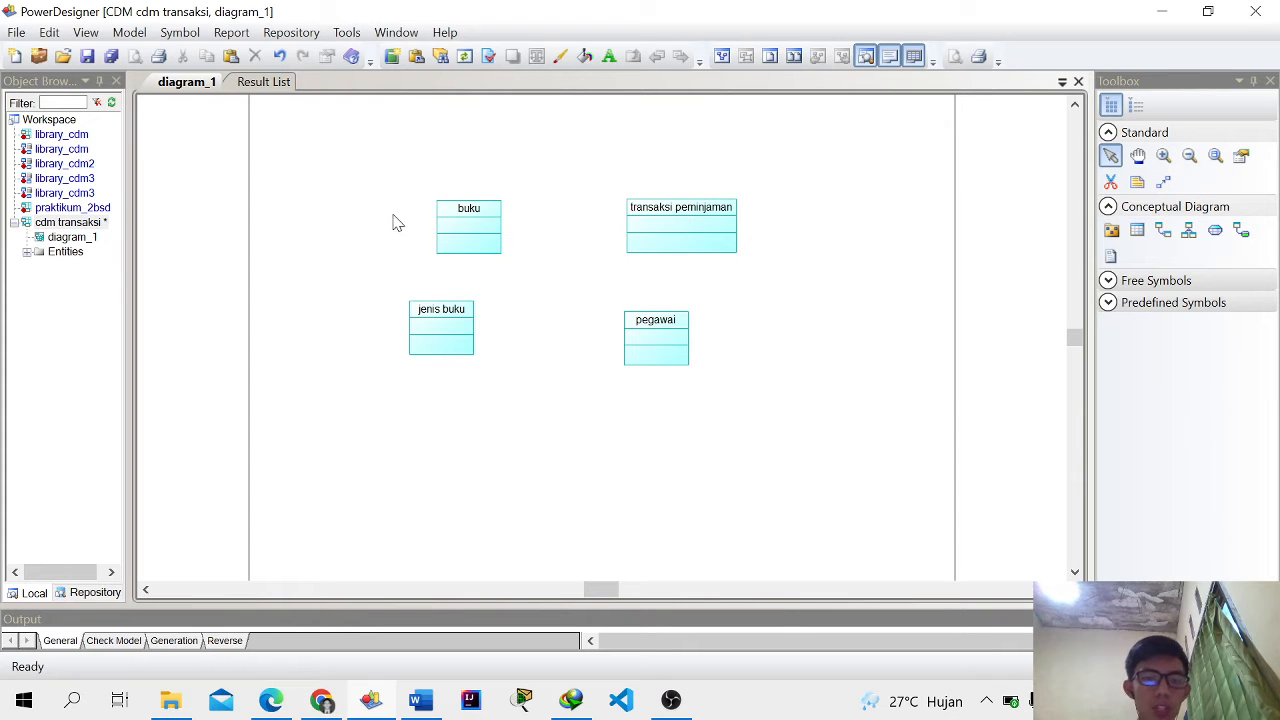
Step: Create a new domain in the cdm transaksi model and name it varchar_100
right_click(71, 224)
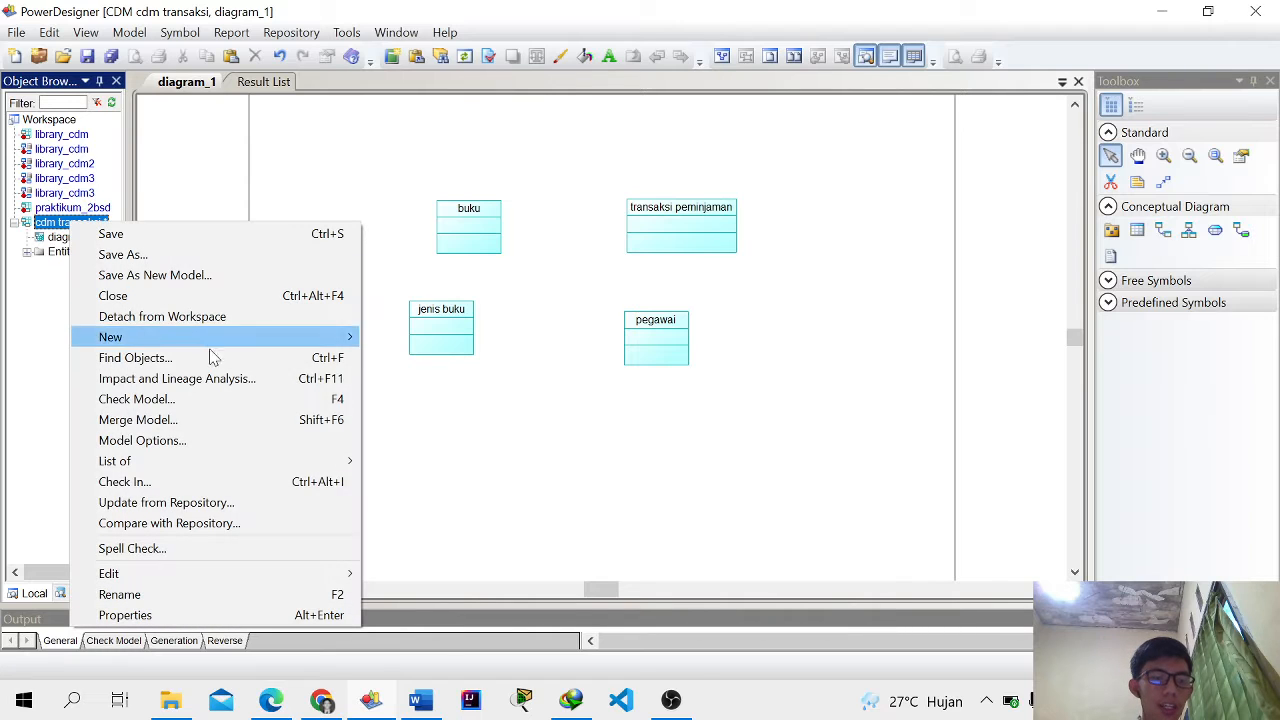
mouse_move(217, 340)
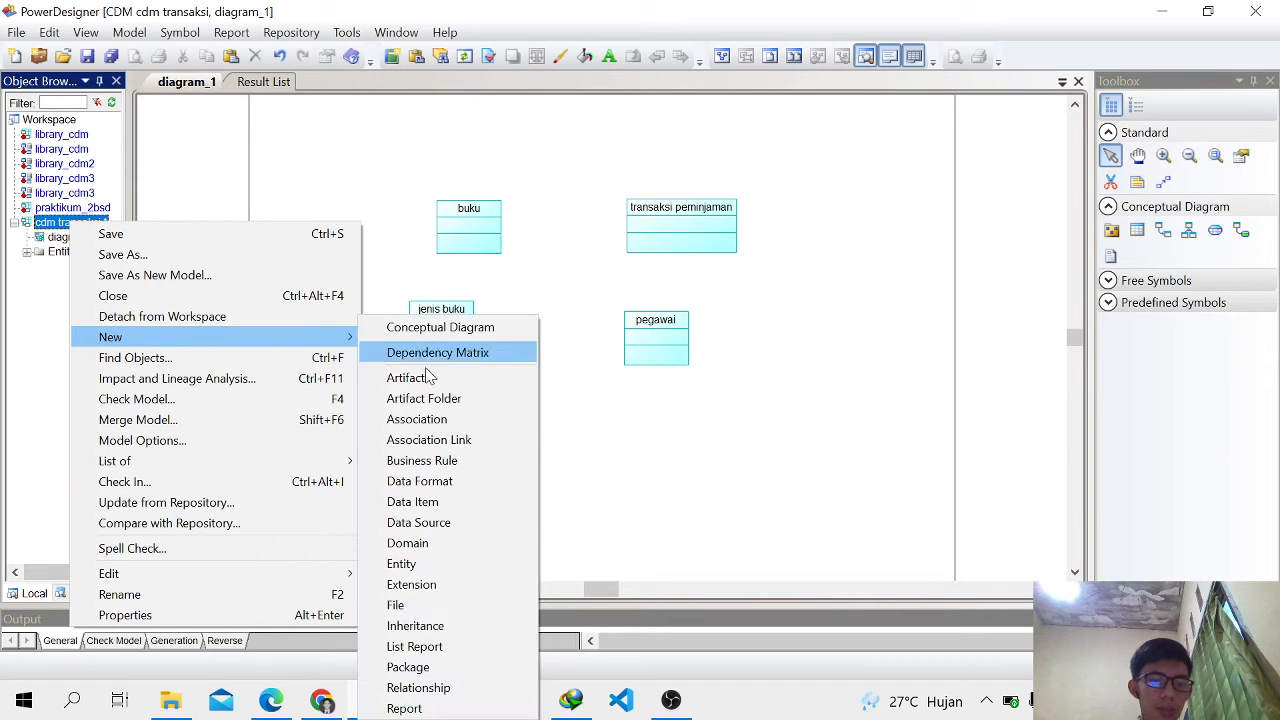
left_click(466, 543)
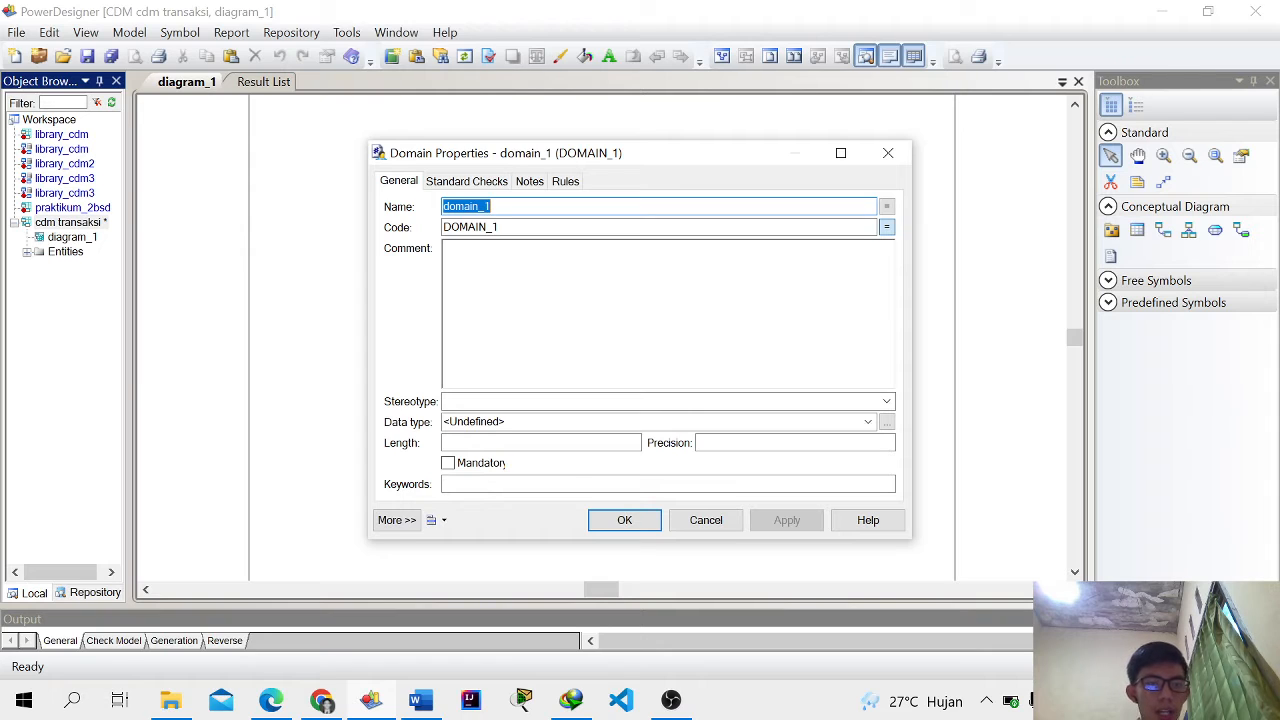
left_click(491, 206)
left_click_drag(491, 206, 443, 206)
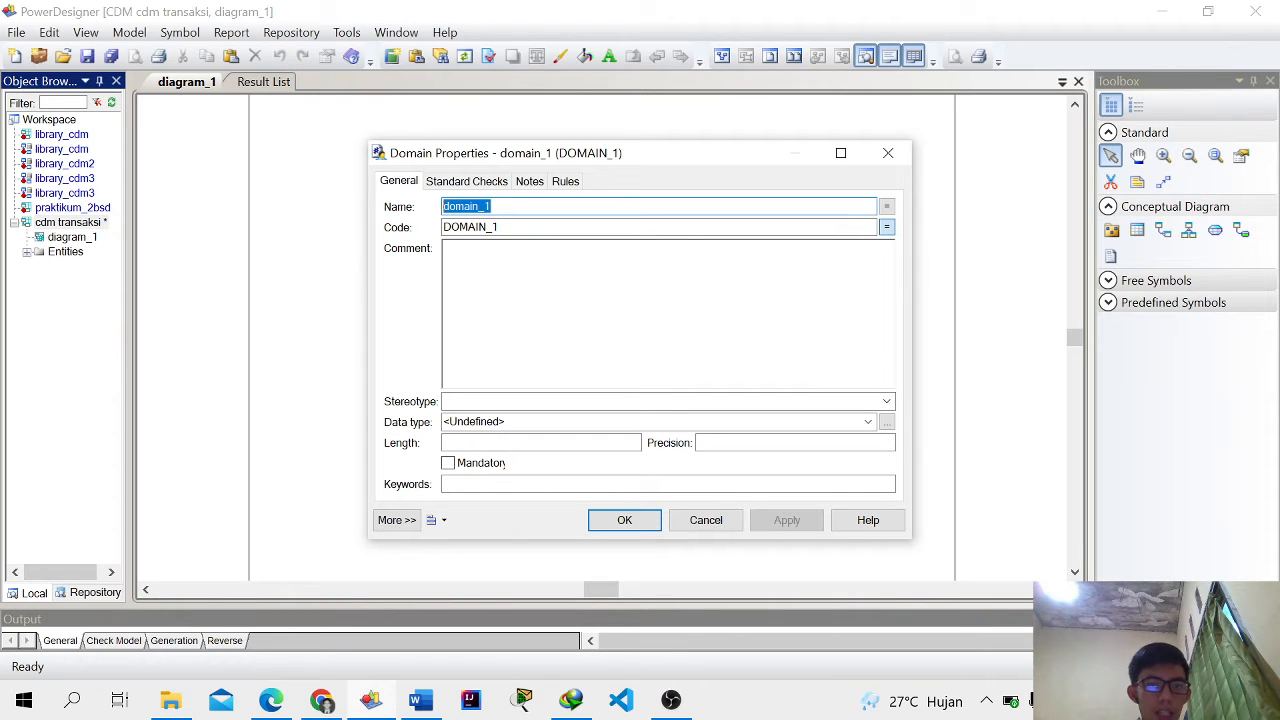
type("v")
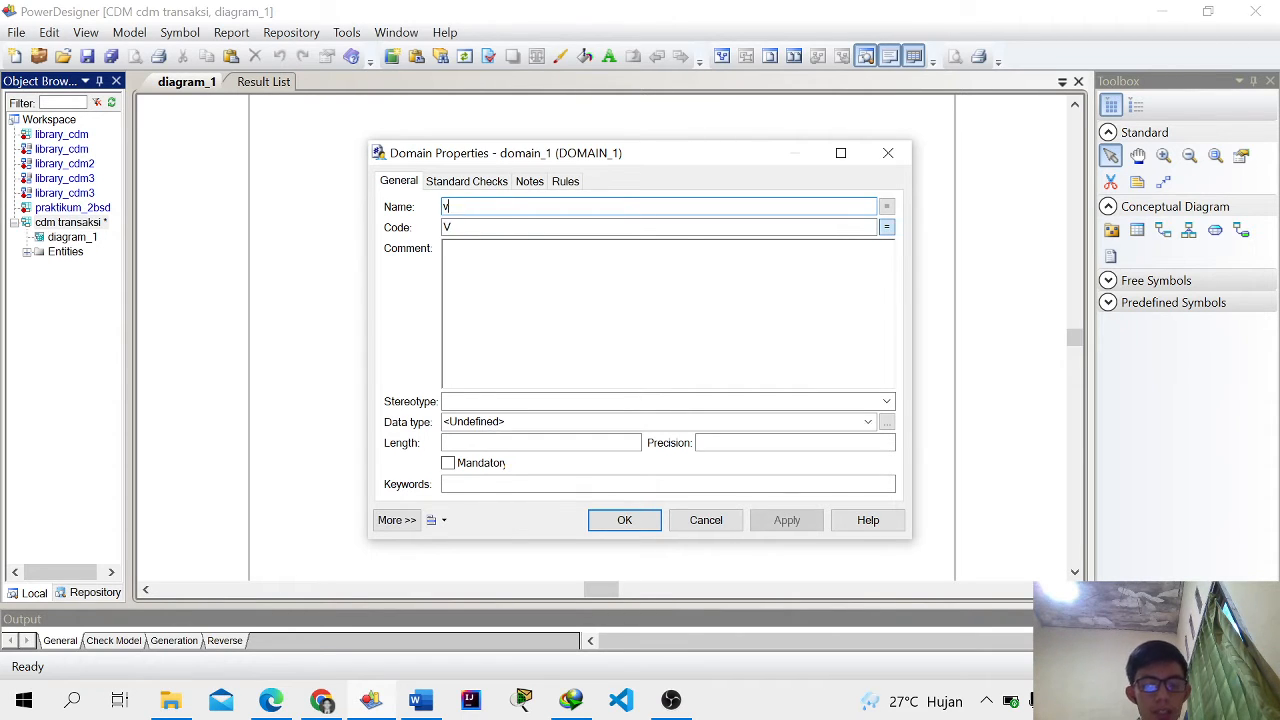
type("archar_100")
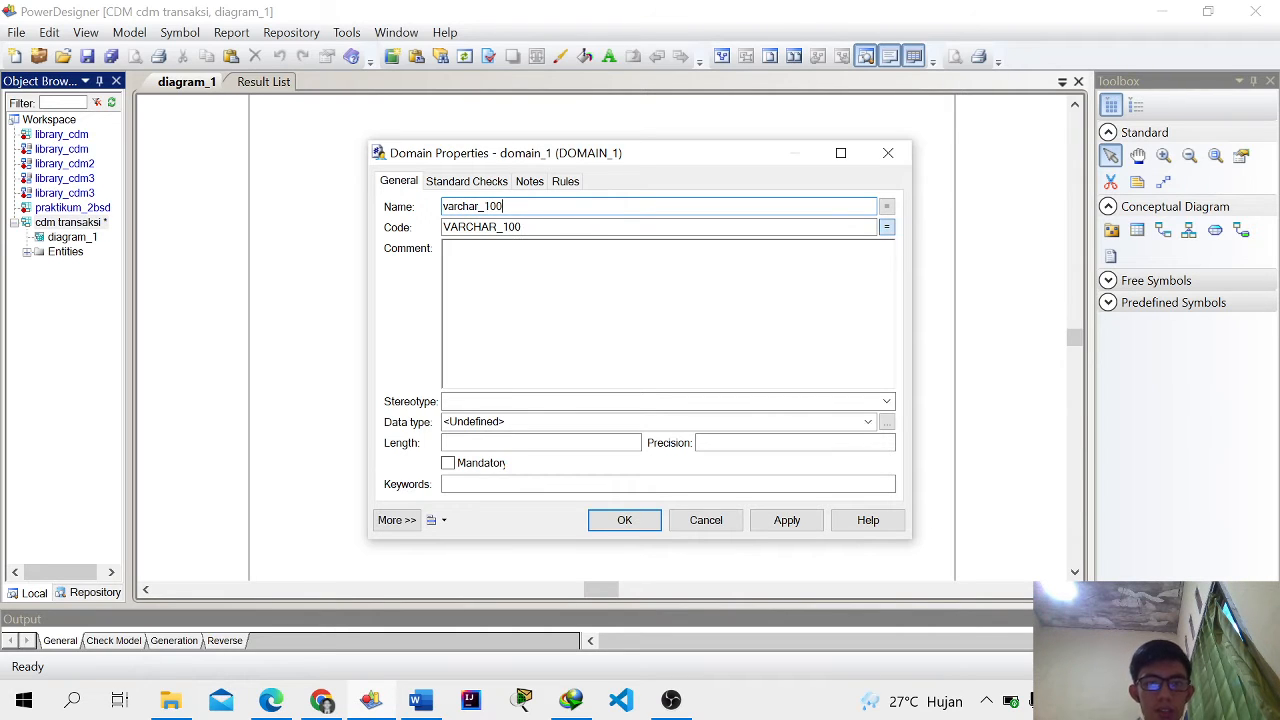
Step: Set the varchar_100 domain's data type to Variable characters (%n) with a length of 100, and confirm the domain
left_click(572, 423)
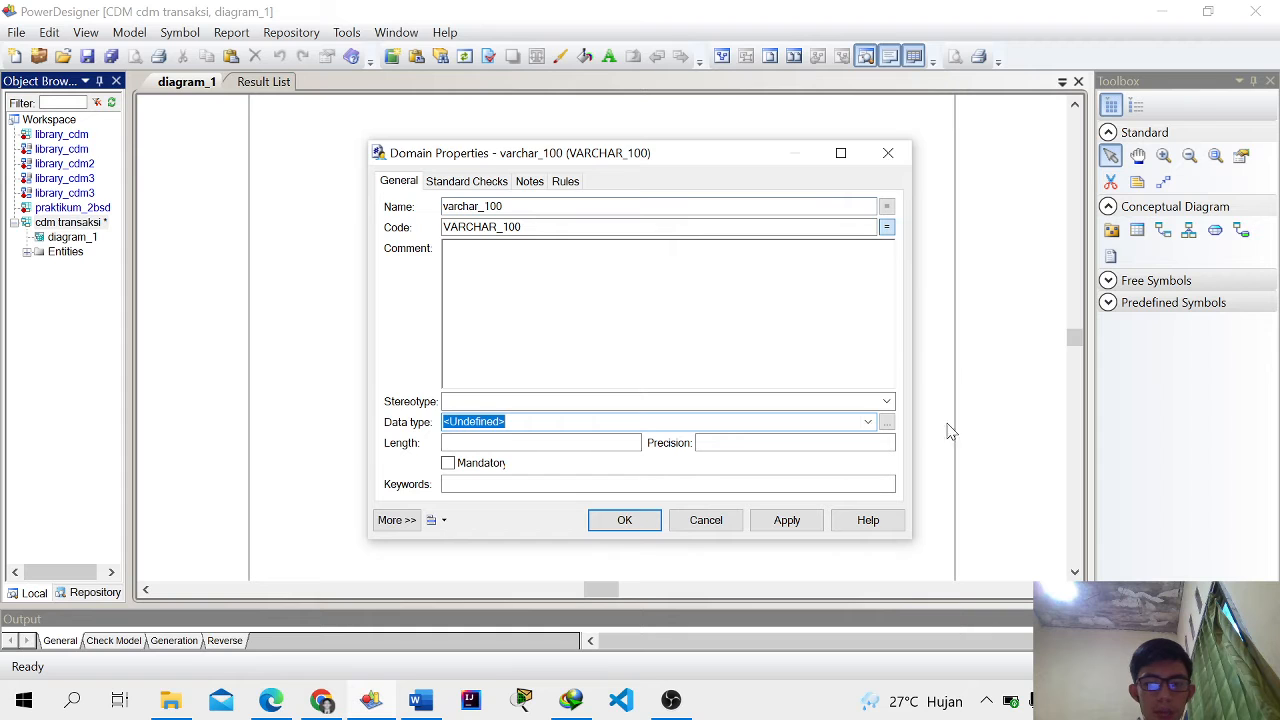
left_click(868, 422)
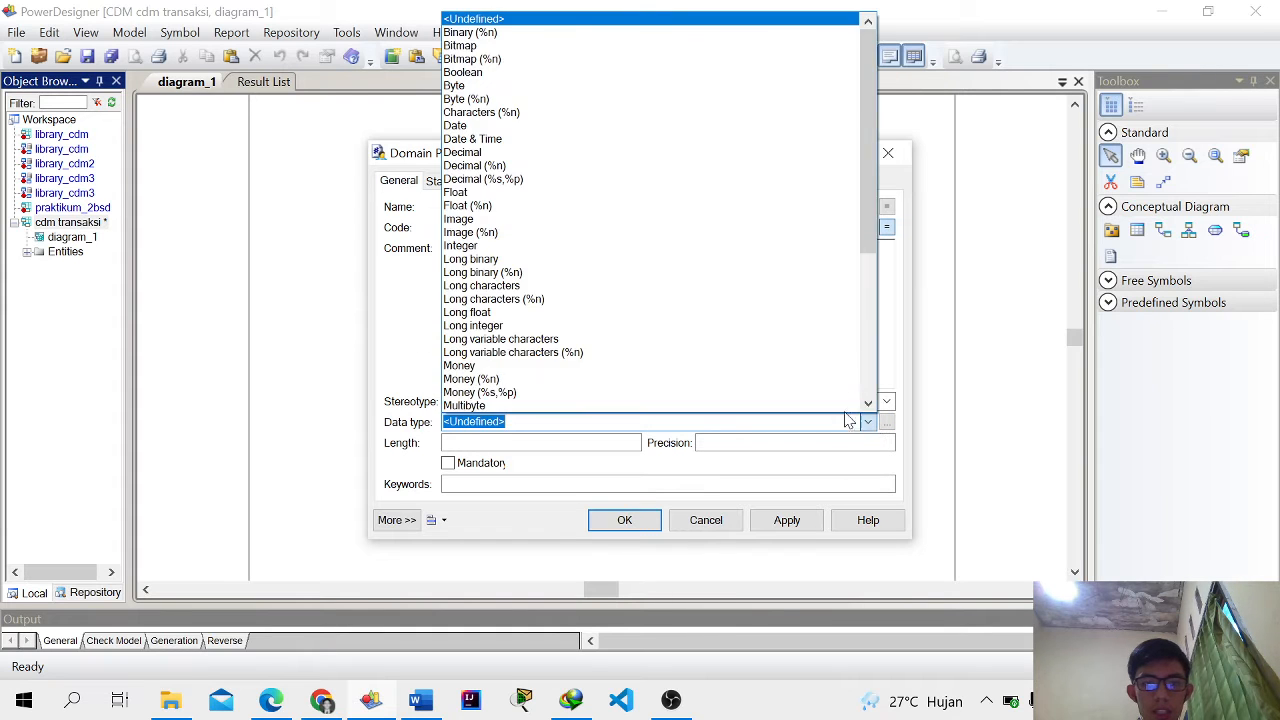
scroll(848, 410, "down", 6)
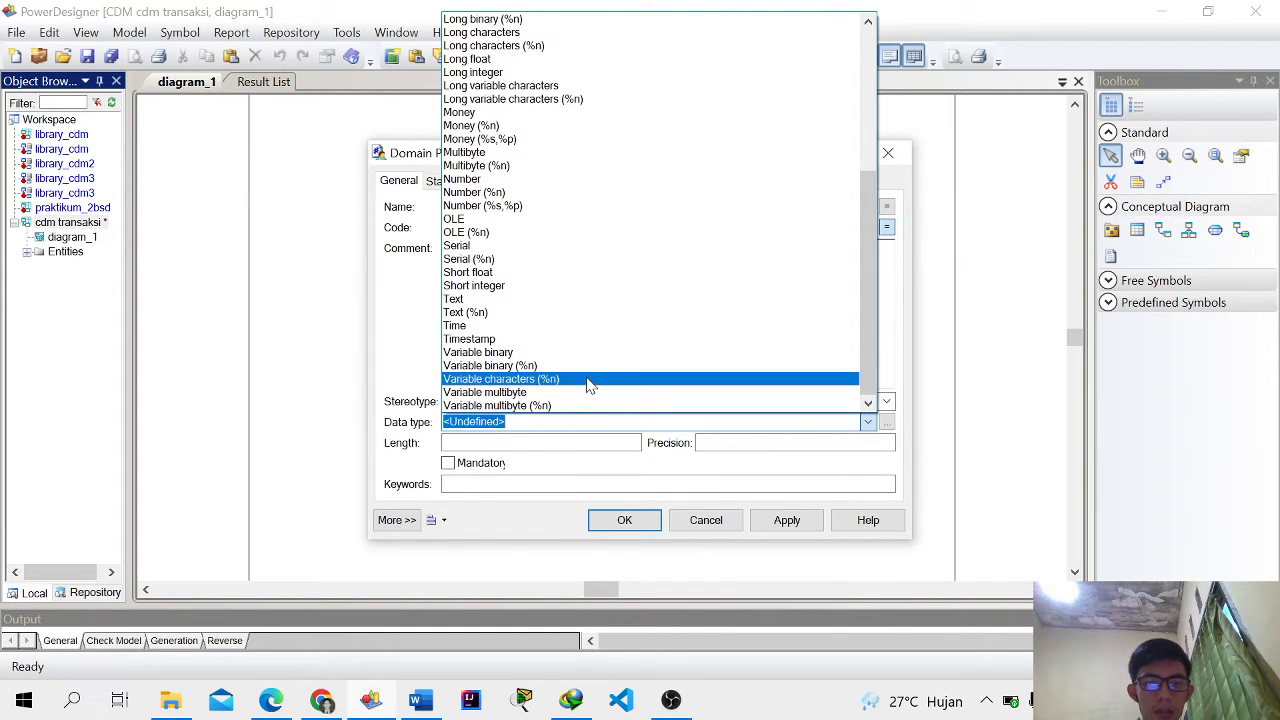
left_click(587, 379)
left_click_drag(490, 443, 377, 443)
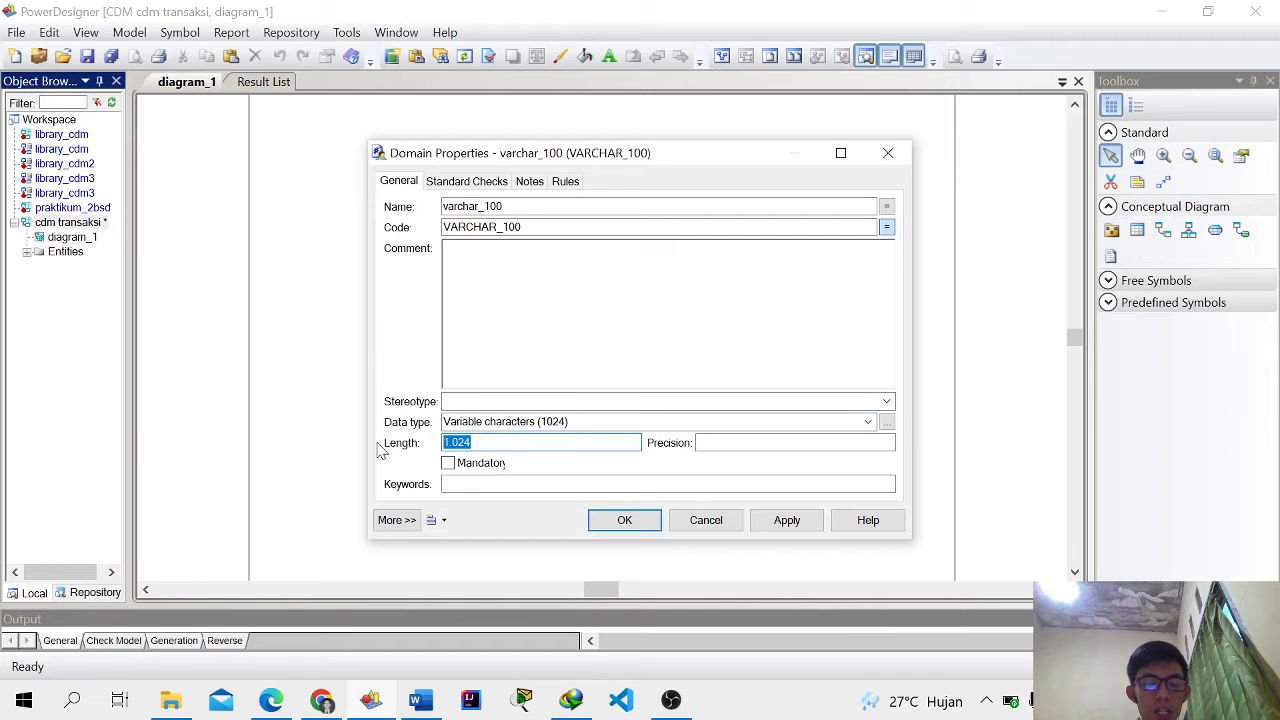
type("100")
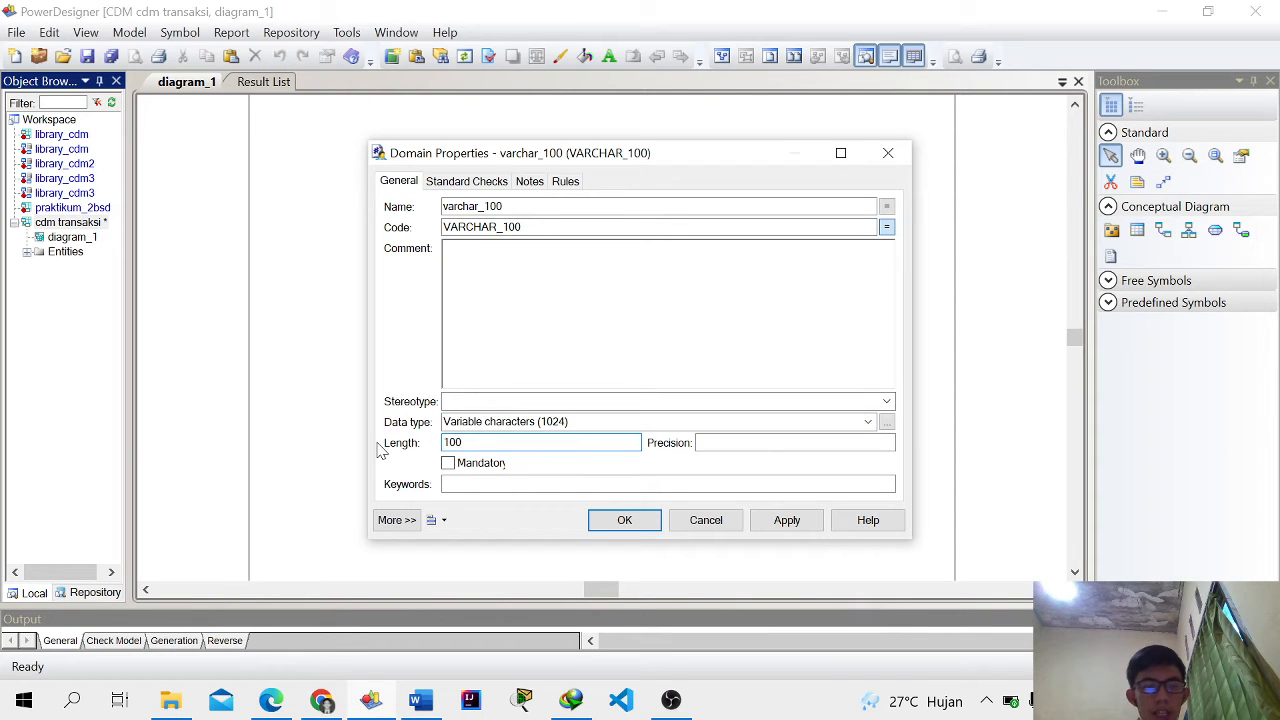
key("Return")
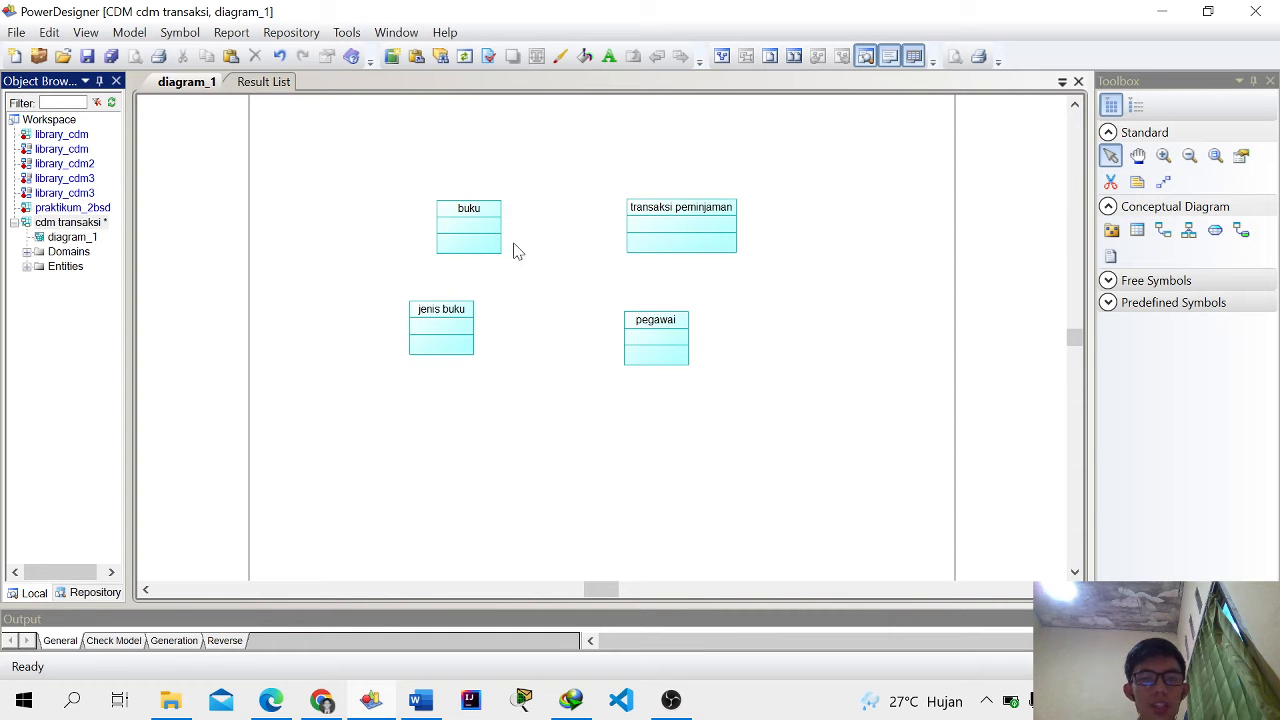
Step: Add an attribute named kode buku to the buku entity
double_click(471, 229)
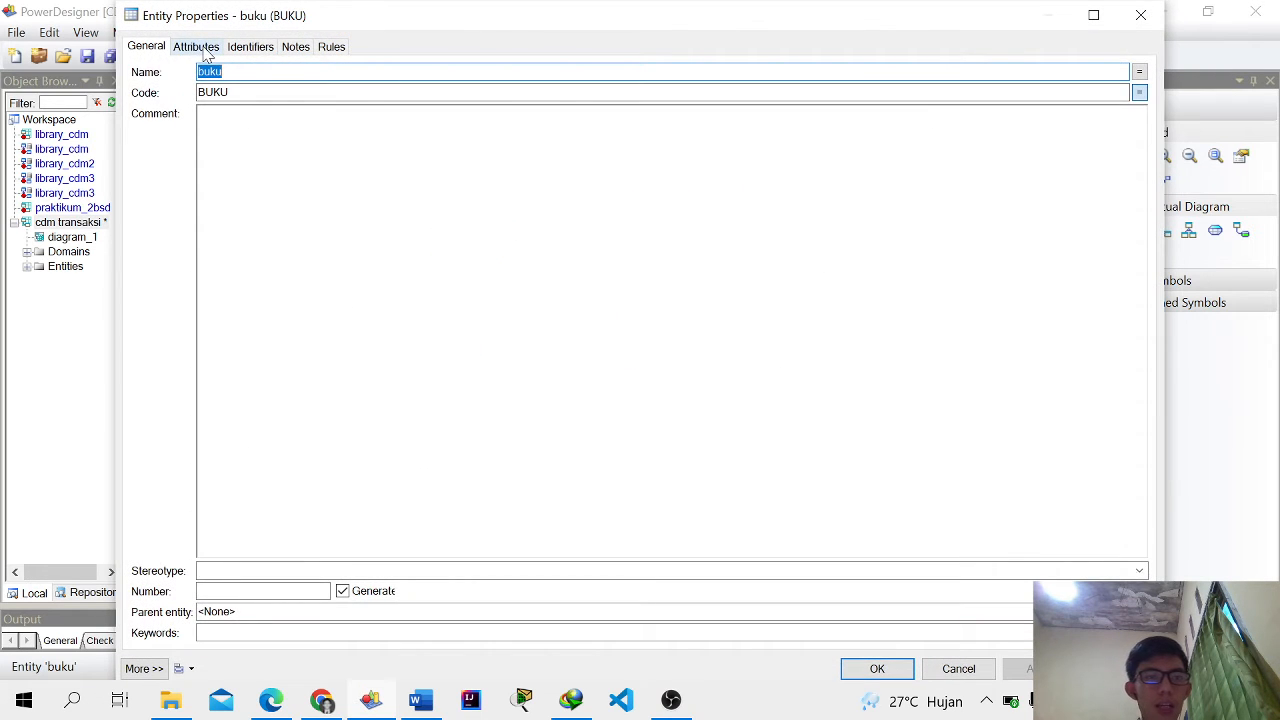
left_click(196, 46)
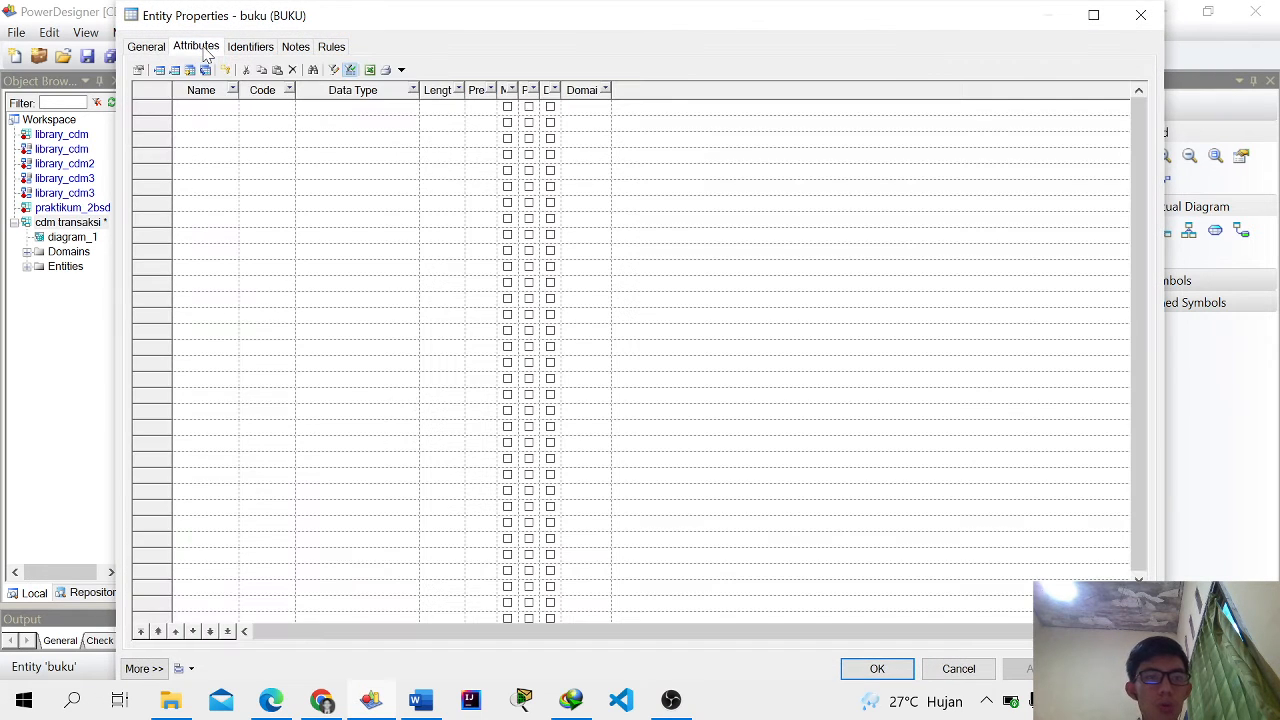
left_click(212, 117)
left_click(206, 107)
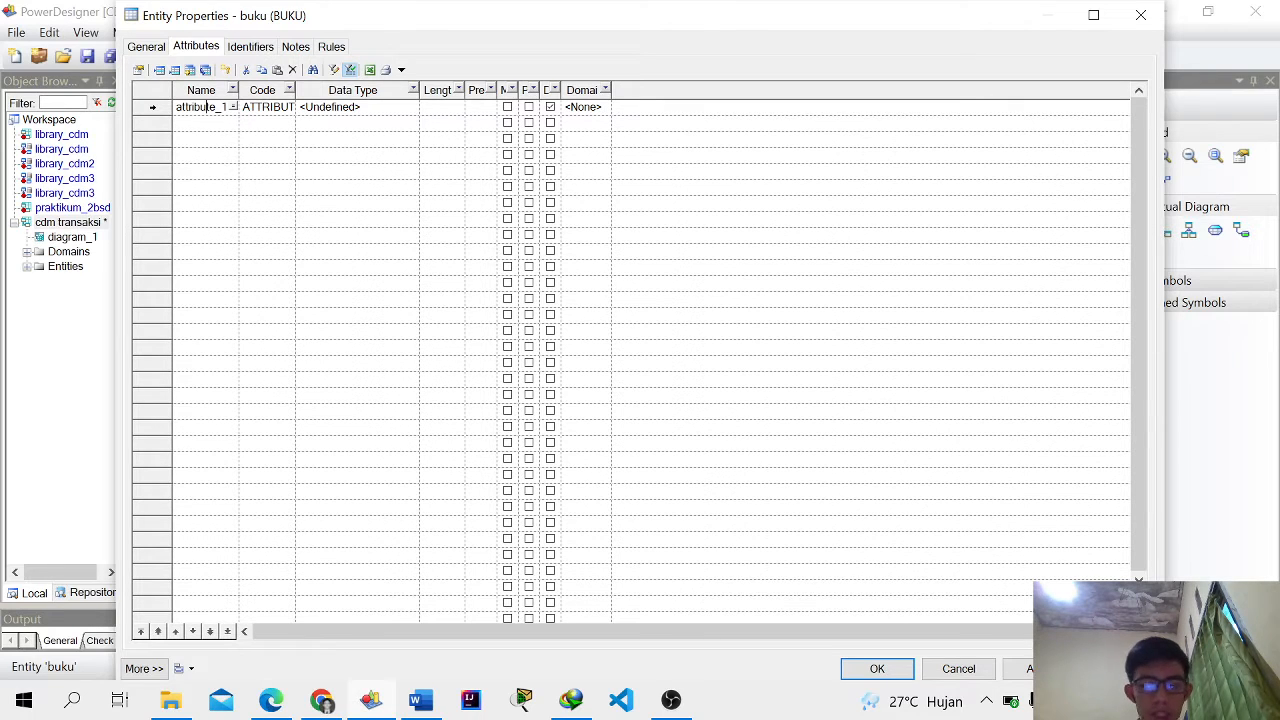
double_click(205, 107)
type("kod")
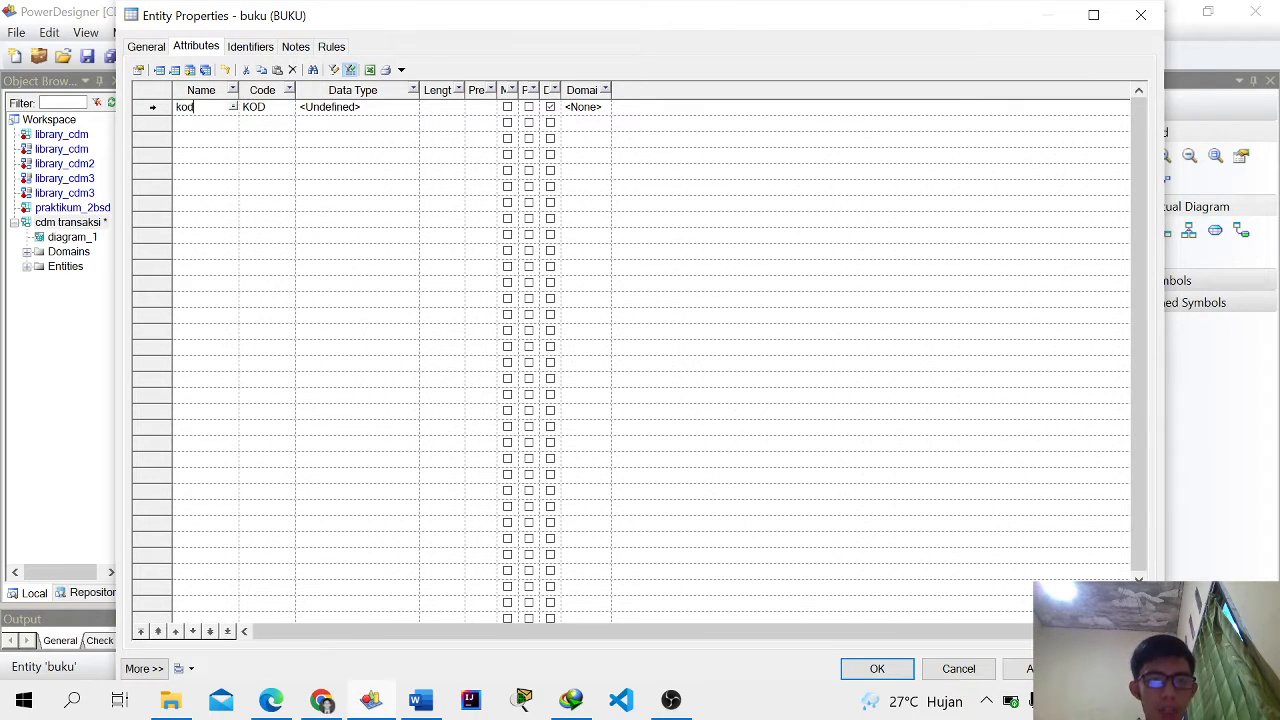
type("e buku")
key("Tab")
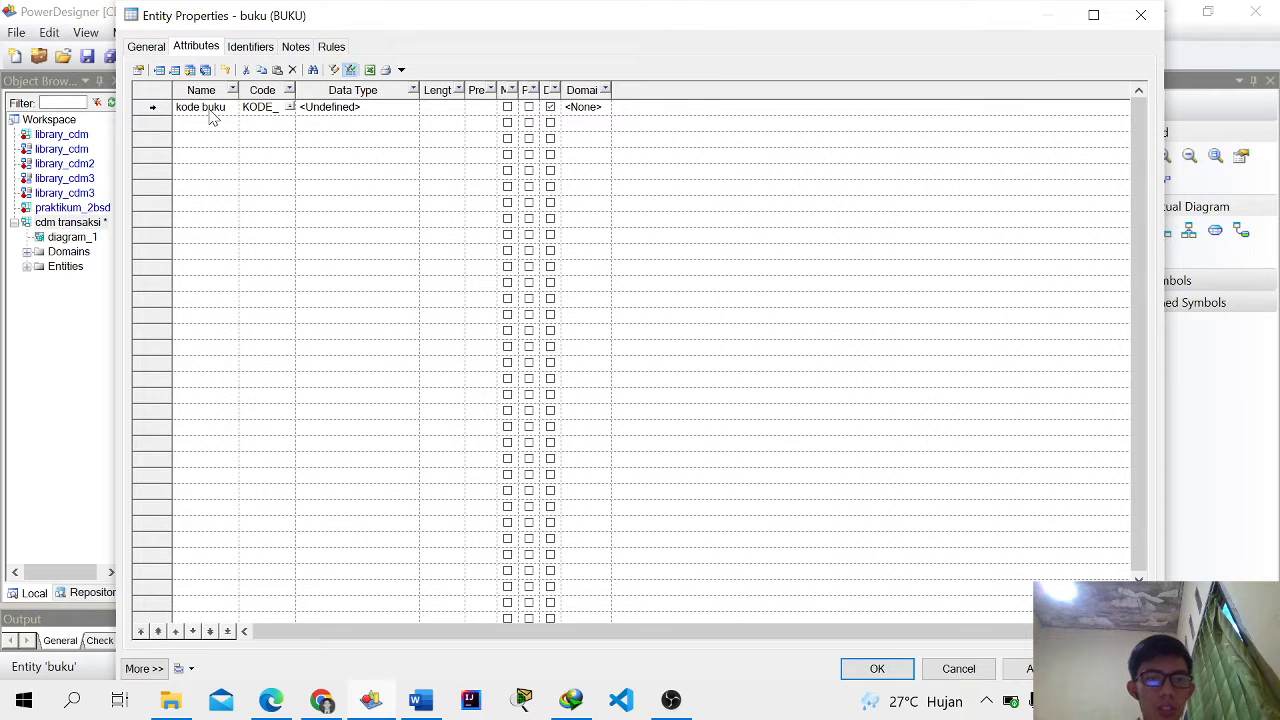
Step: Assign the varchar_100 domain to kode buku and mark the attribute as a mandatory primary identifier
left_click(497, 110)
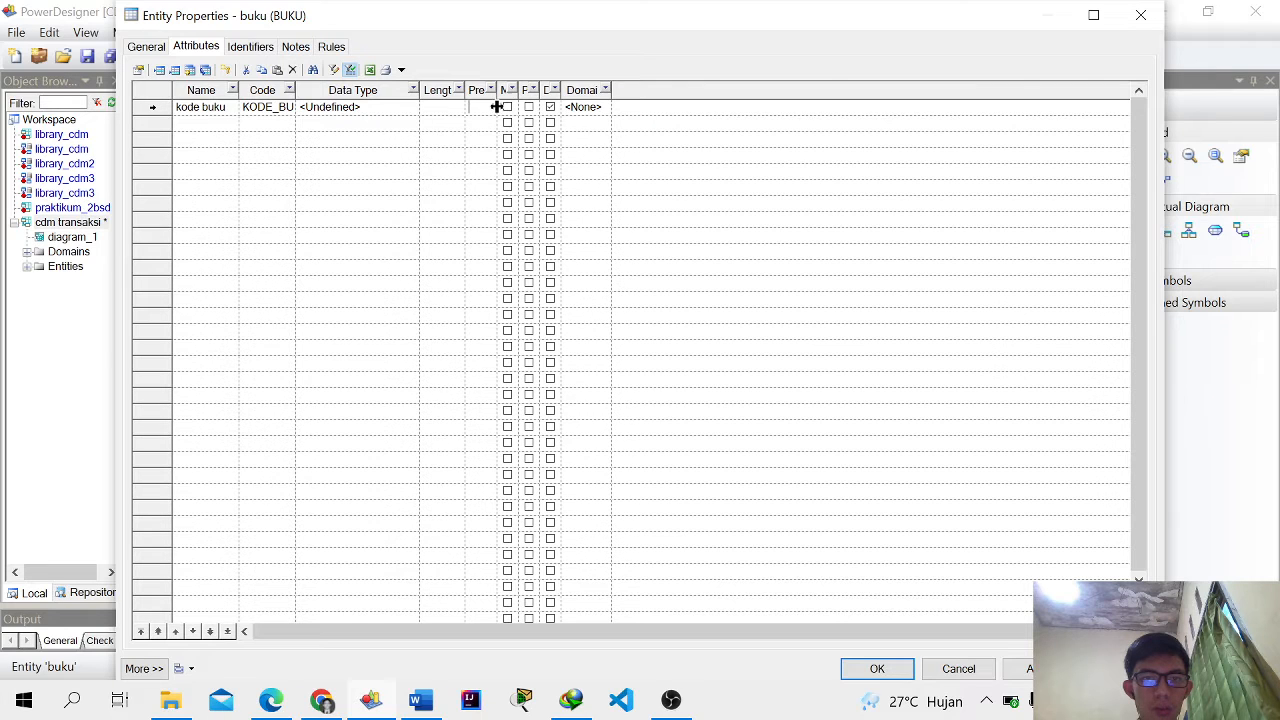
left_click_drag(497, 106, 528, 106)
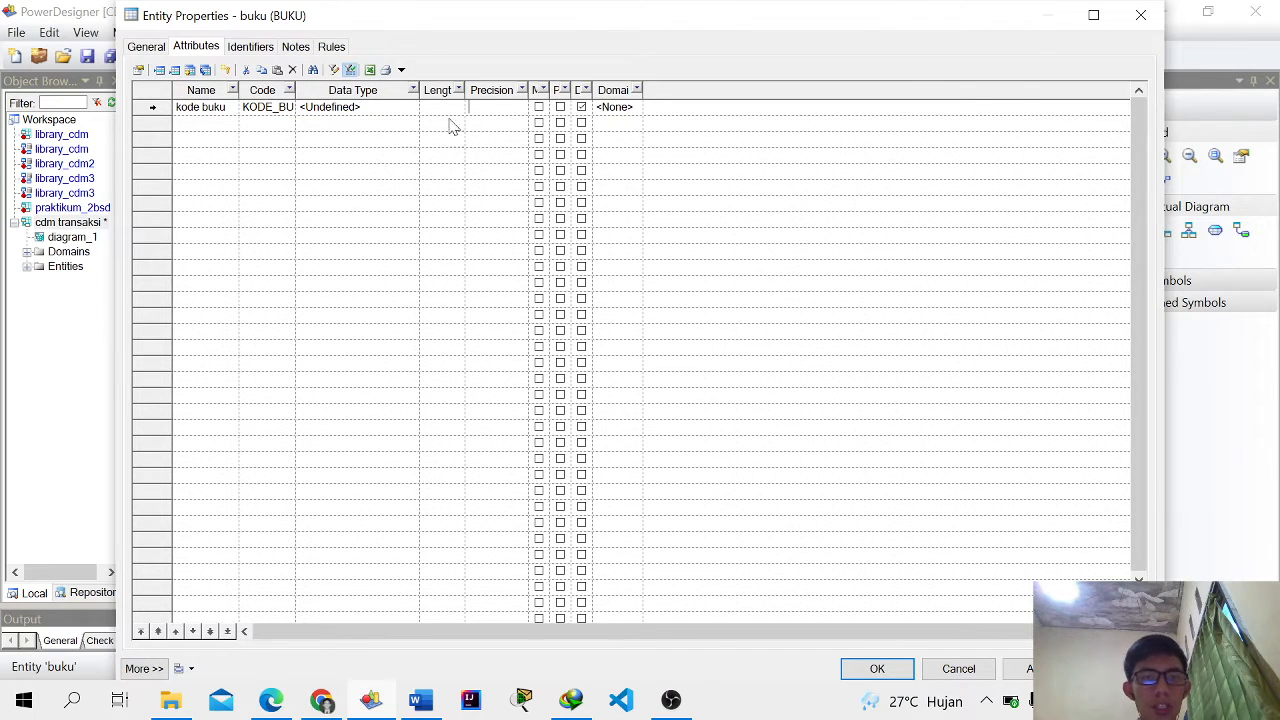
left_click(606, 108)
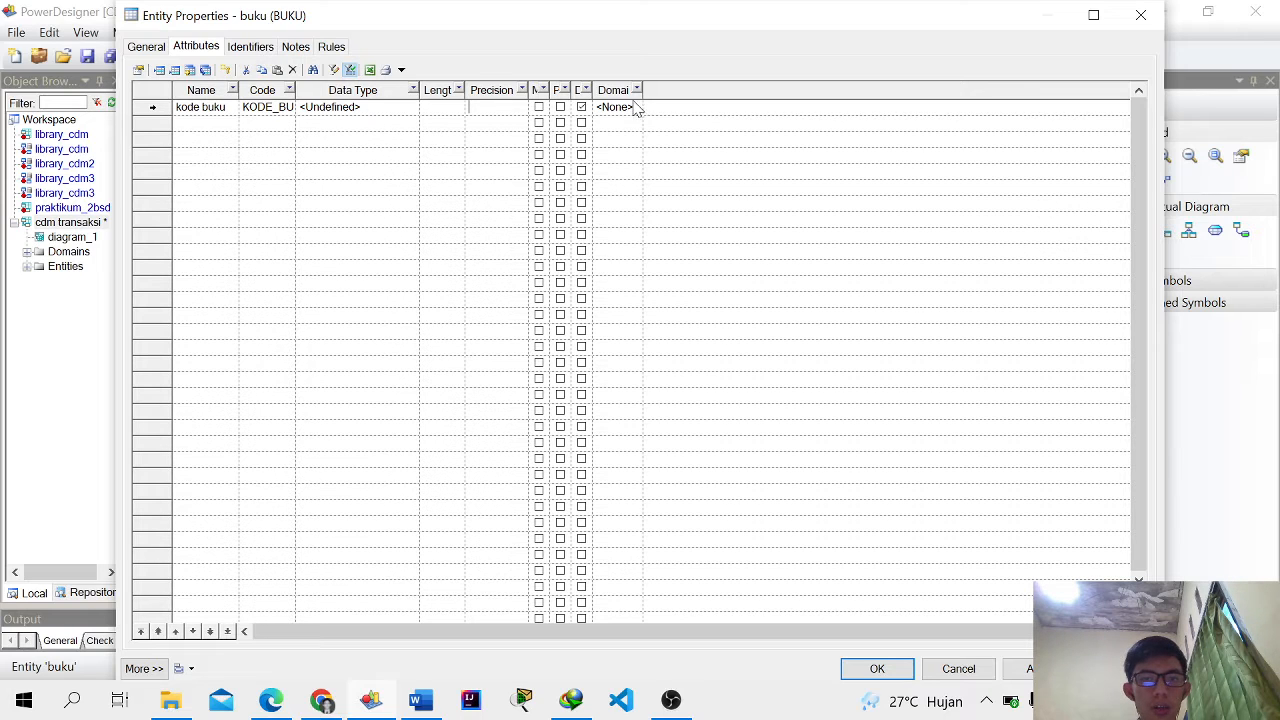
left_click(636, 107)
left_click(628, 138)
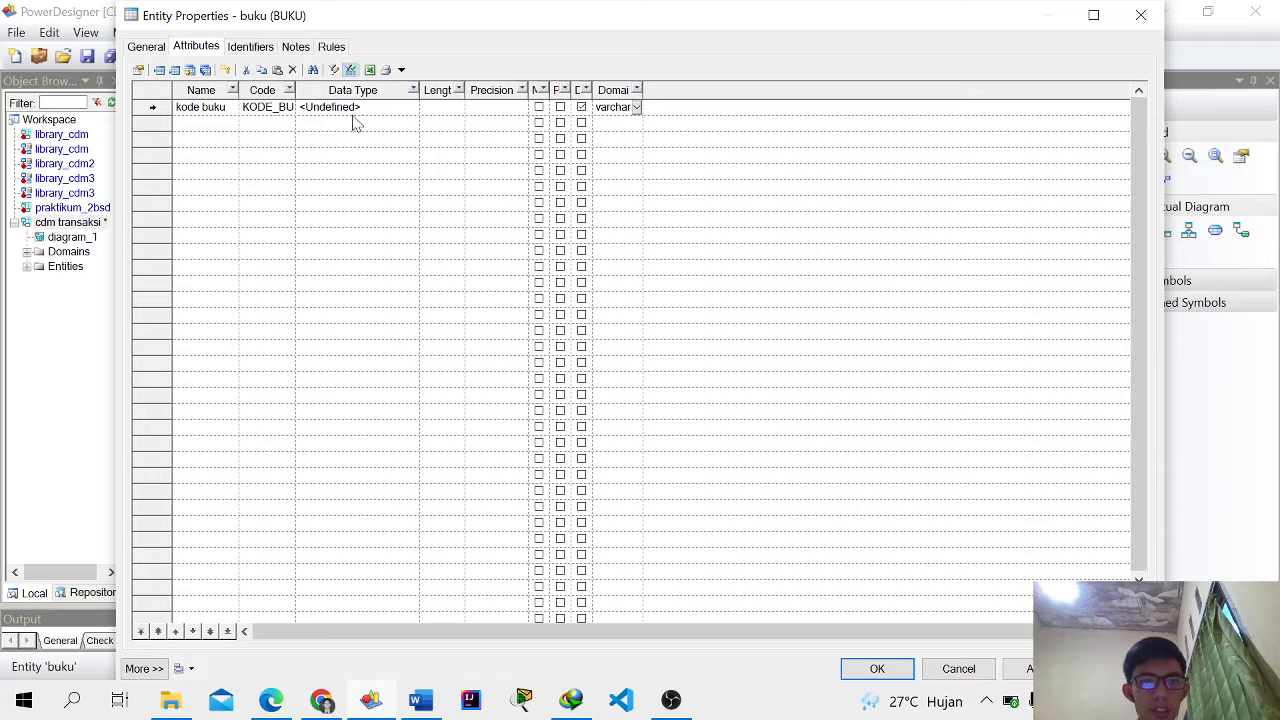
left_click(538, 107)
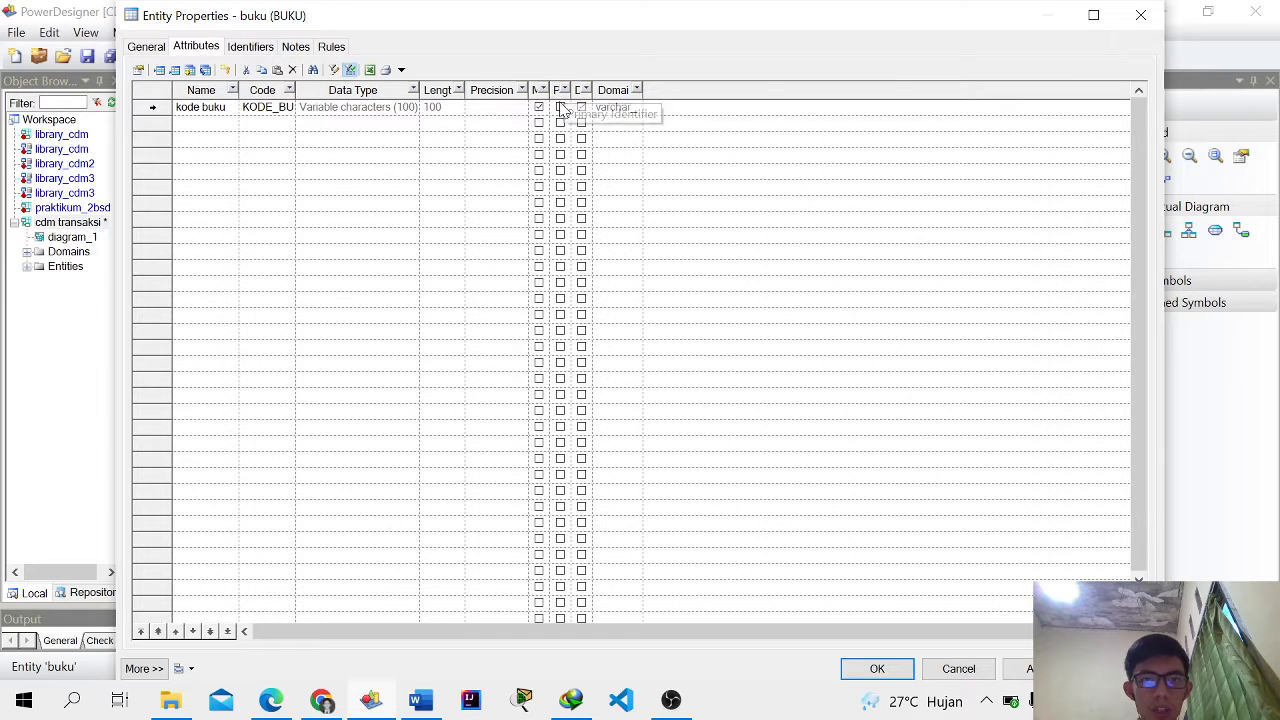
left_click(560, 107)
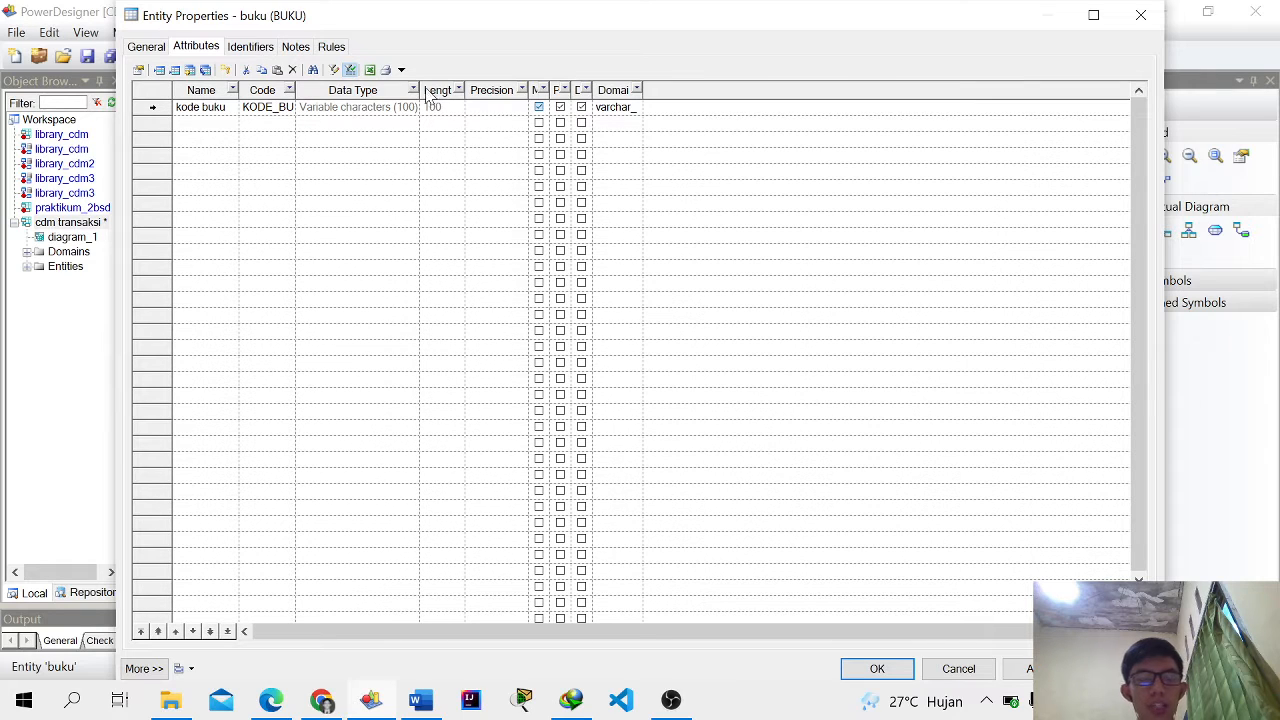
Step: Add a second attribute named judul buku to the buku entity
left_click(195, 125)
left_click(232, 122)
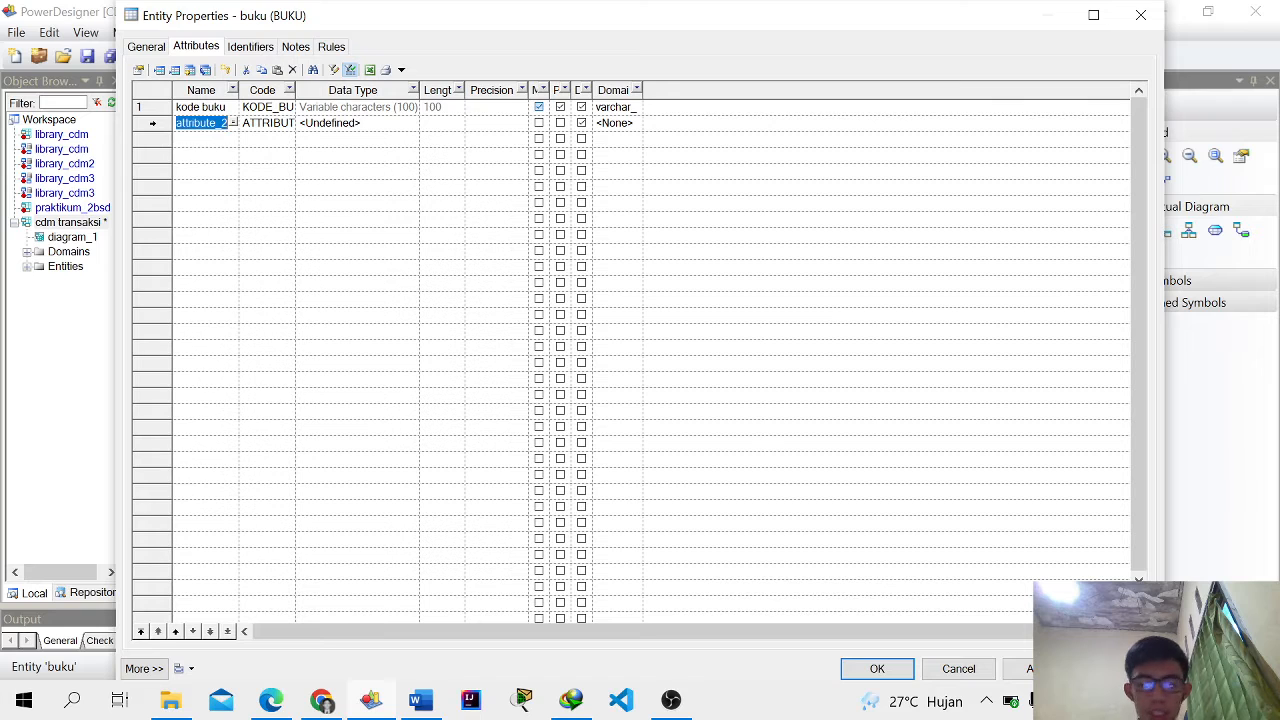
type("judul buku")
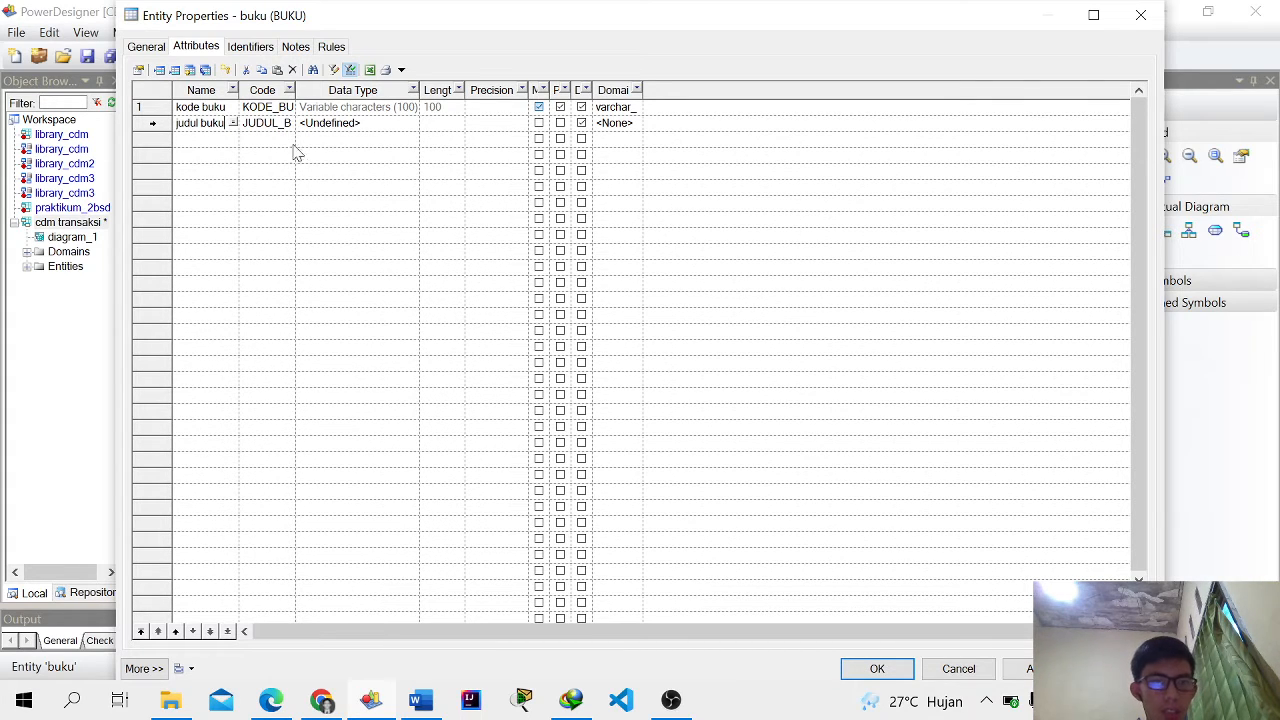
Step: Remove the domain from kode buku by choosing <None>, and set its data type to Integer
left_click(634, 107)
left_click(636, 107)
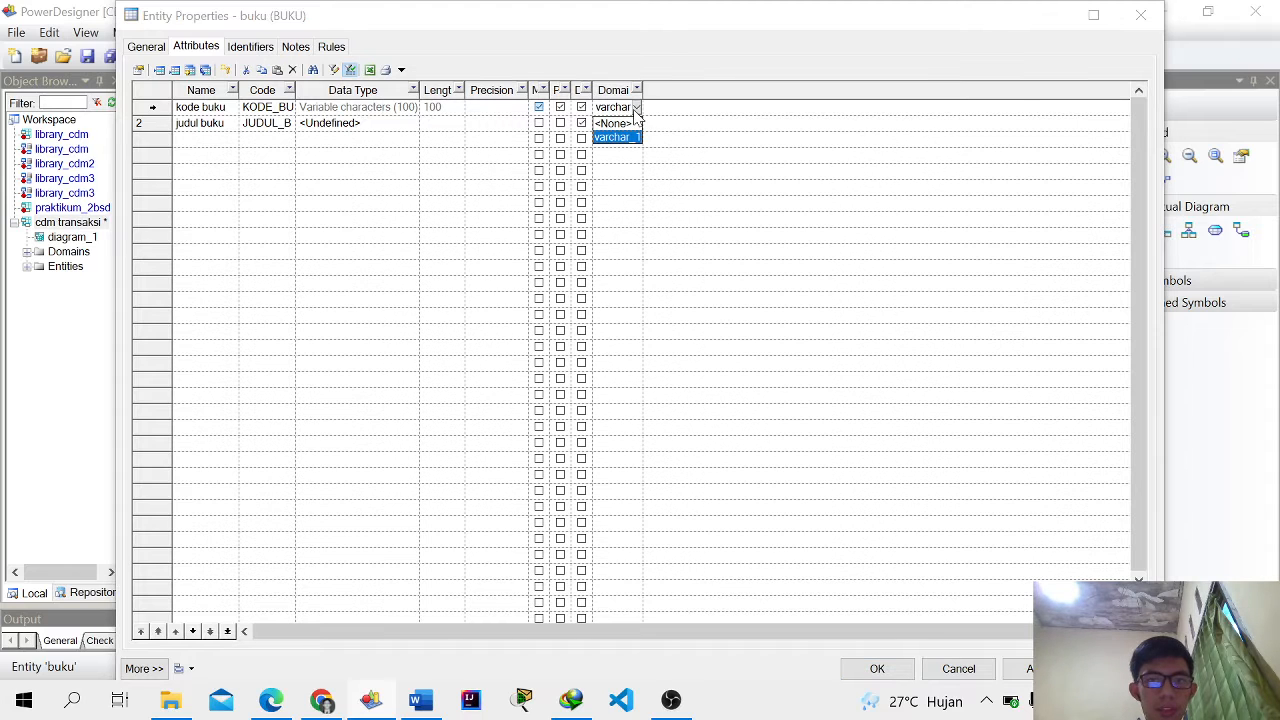
left_click(618, 123)
left_click(405, 108)
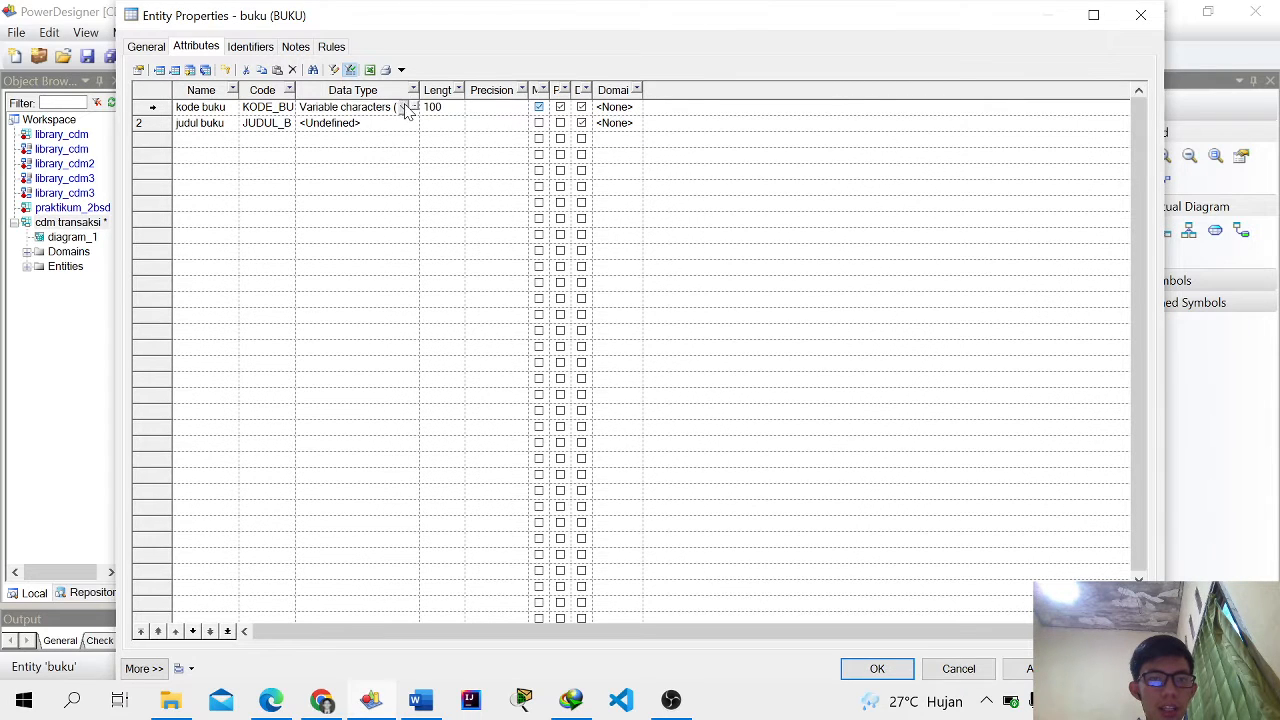
left_click(407, 107)
left_click(463, 216)
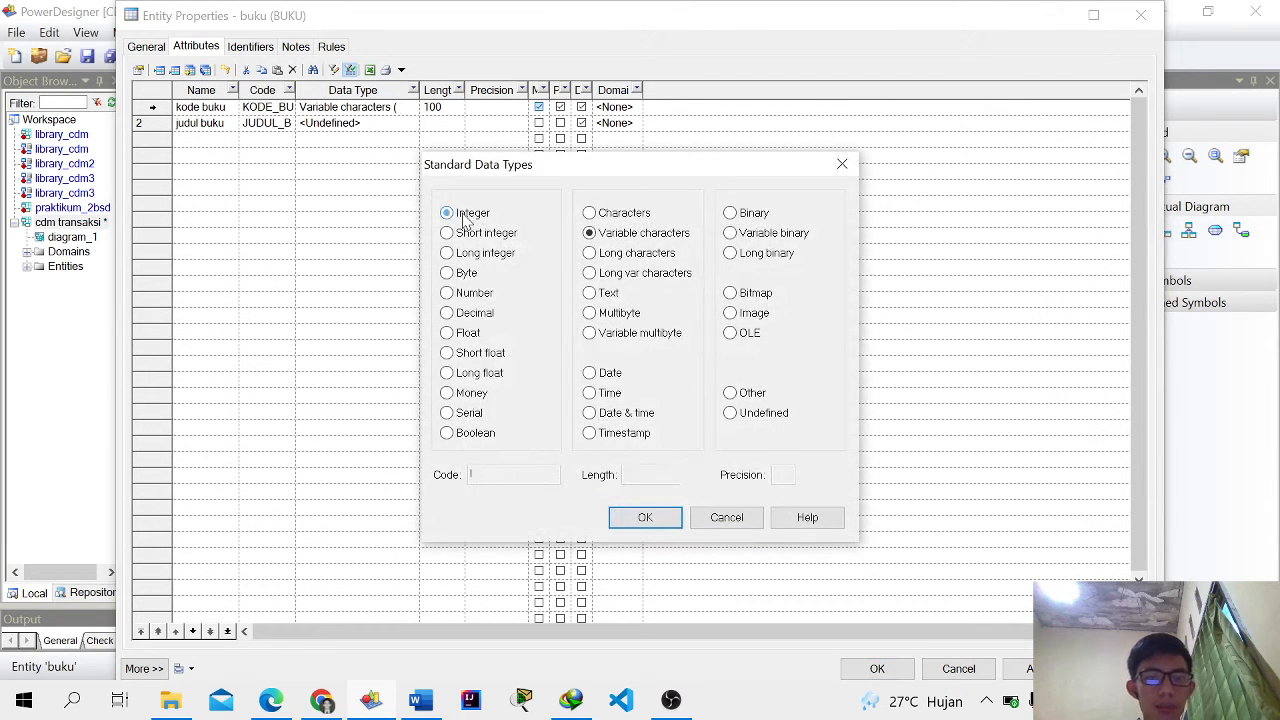
left_click(648, 519)
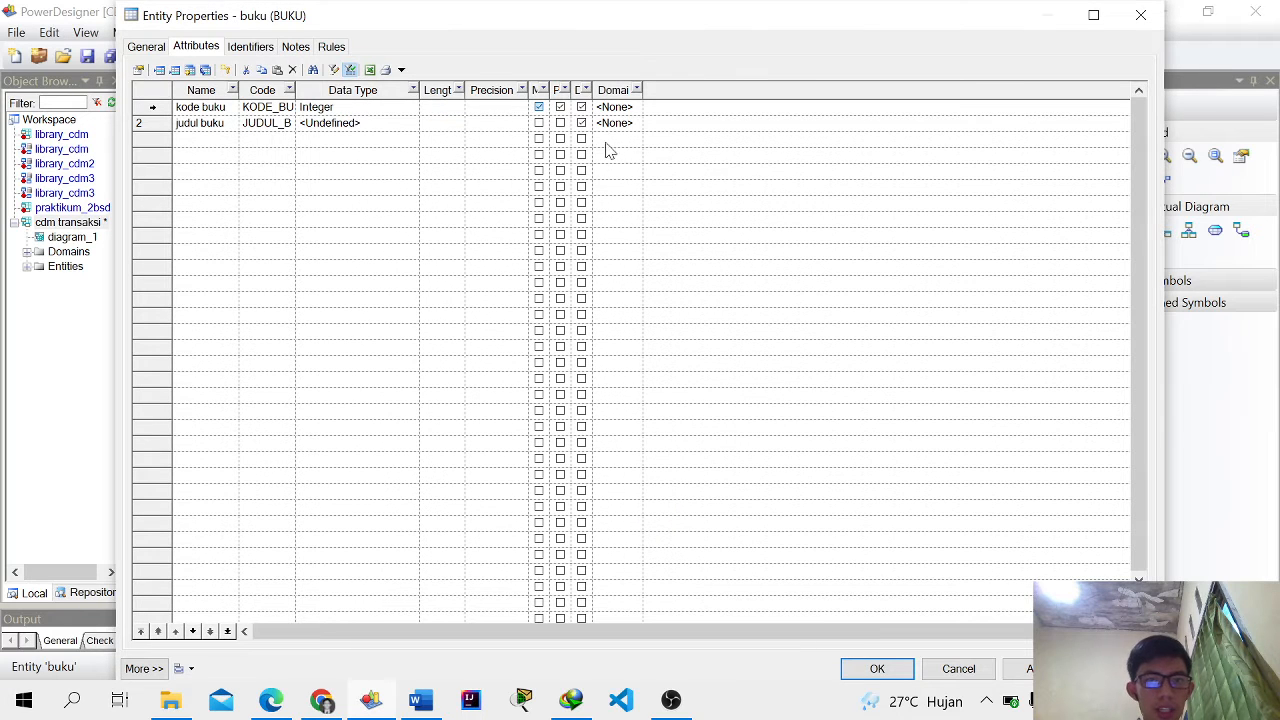
Step: Assign the varchar_100 domain to judul buku and mark the attribute as mandatory
left_click(630, 124)
left_click(636, 123)
left_click(628, 152)
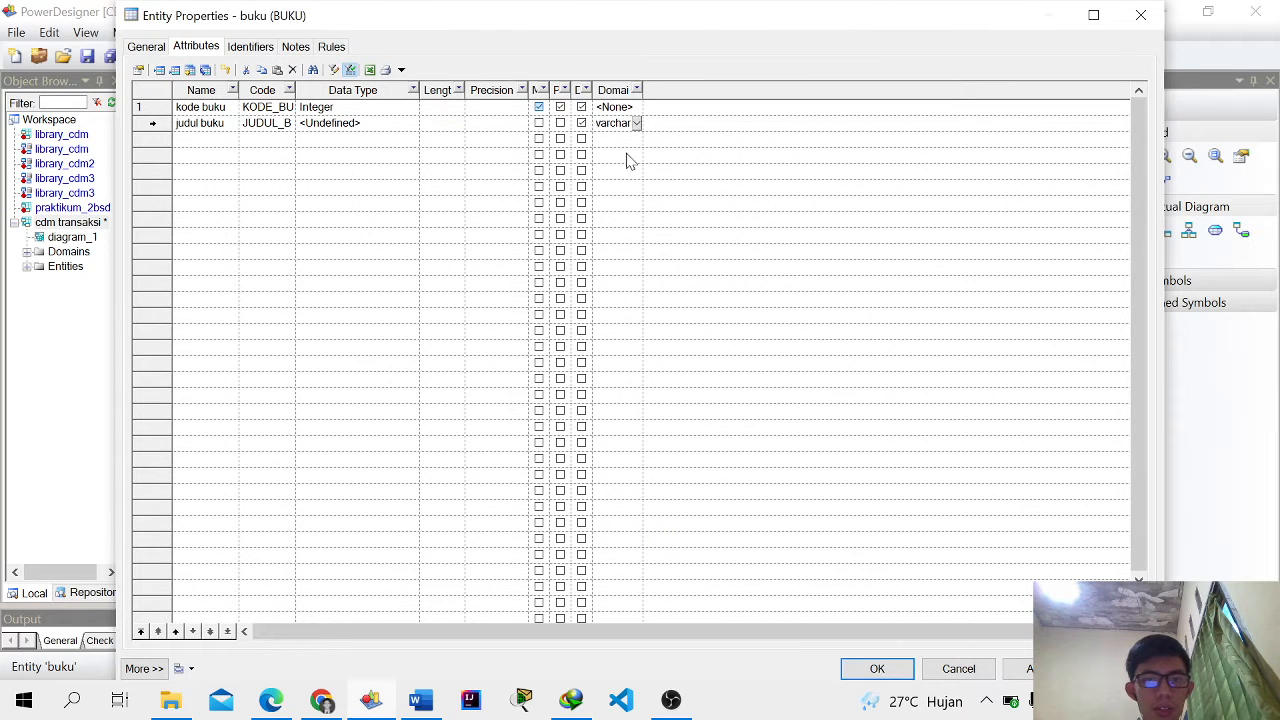
left_click(540, 124)
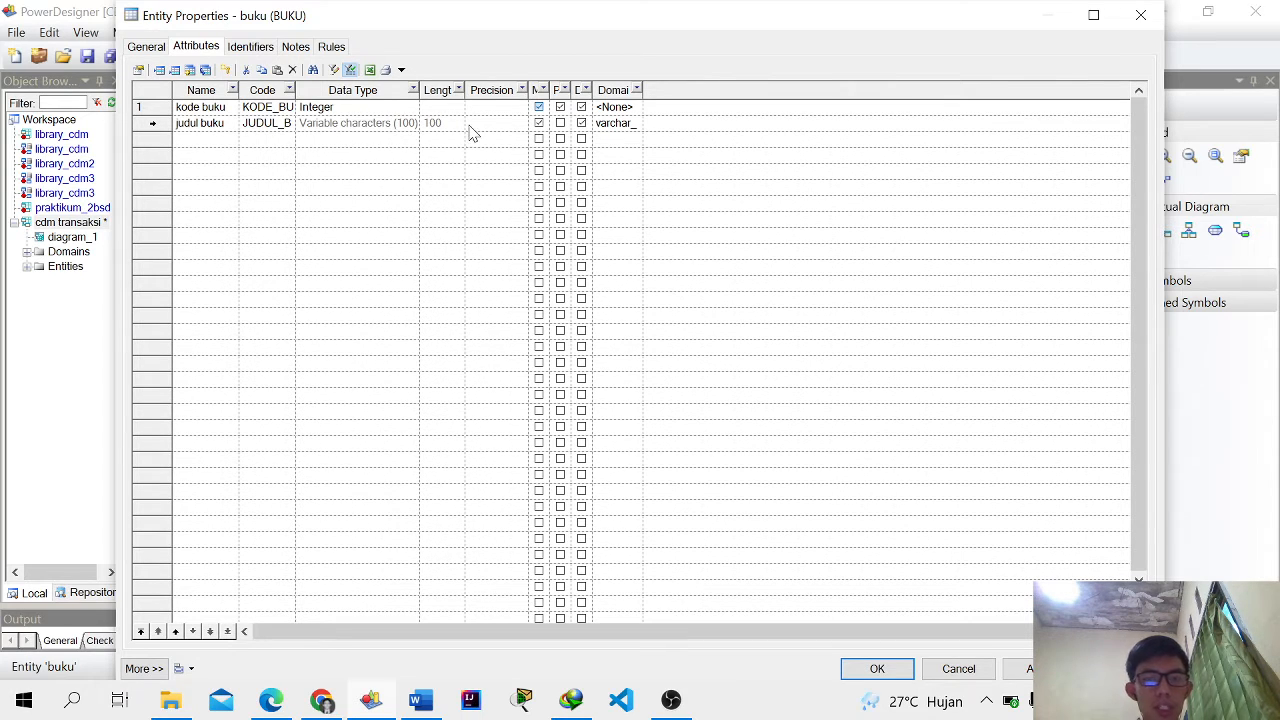
Step: Add a third attribute named pengarang to the buku entity and assign it the varchar_100 domain
left_click(220, 140)
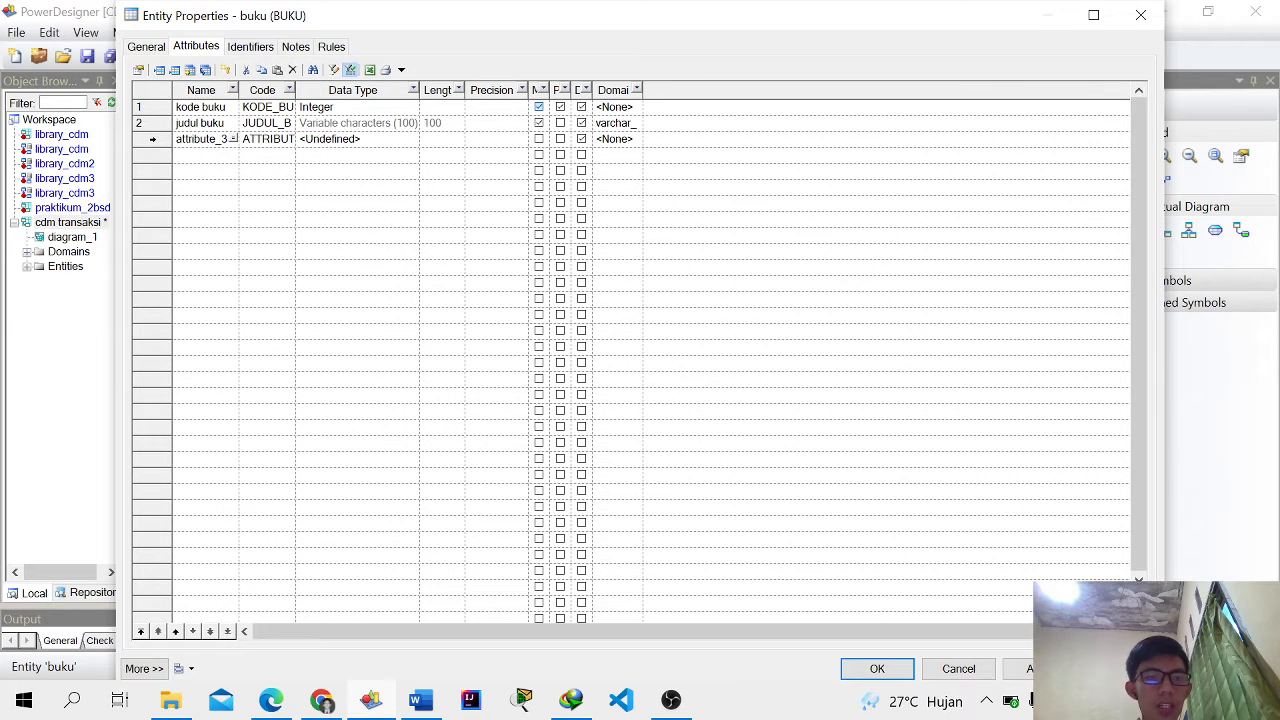
double_click(218, 139)
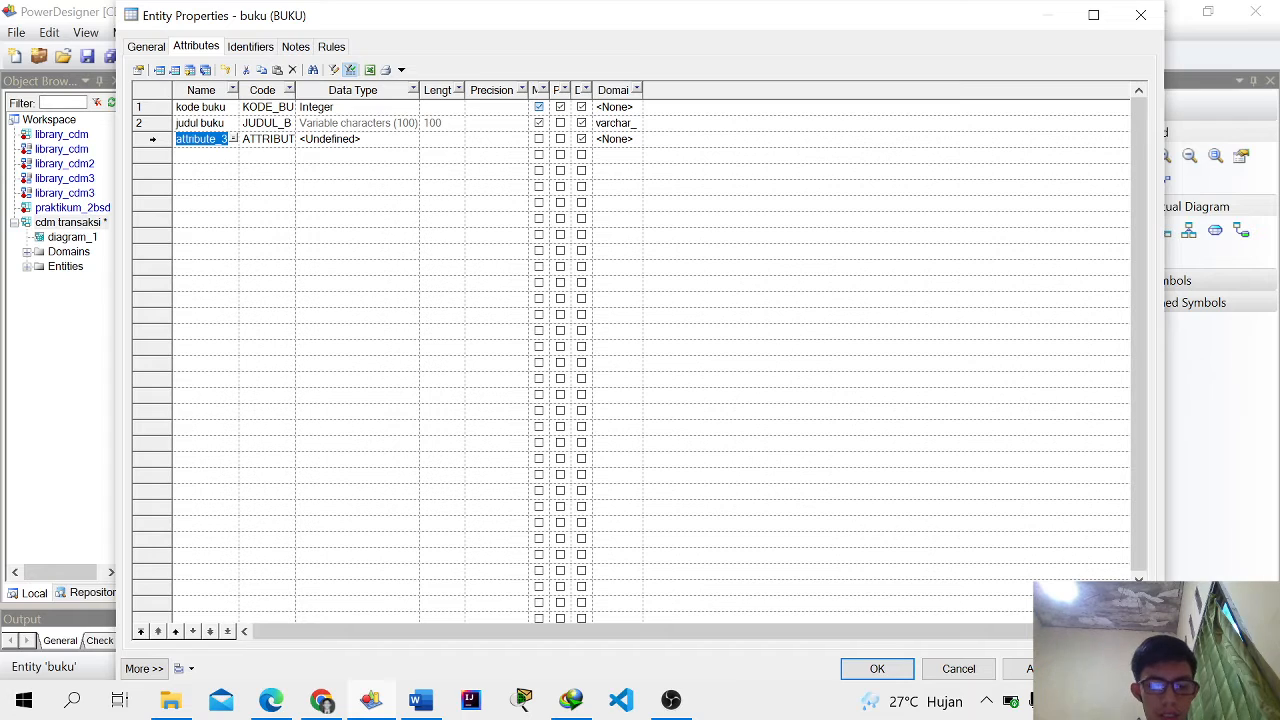
left_click(203, 139)
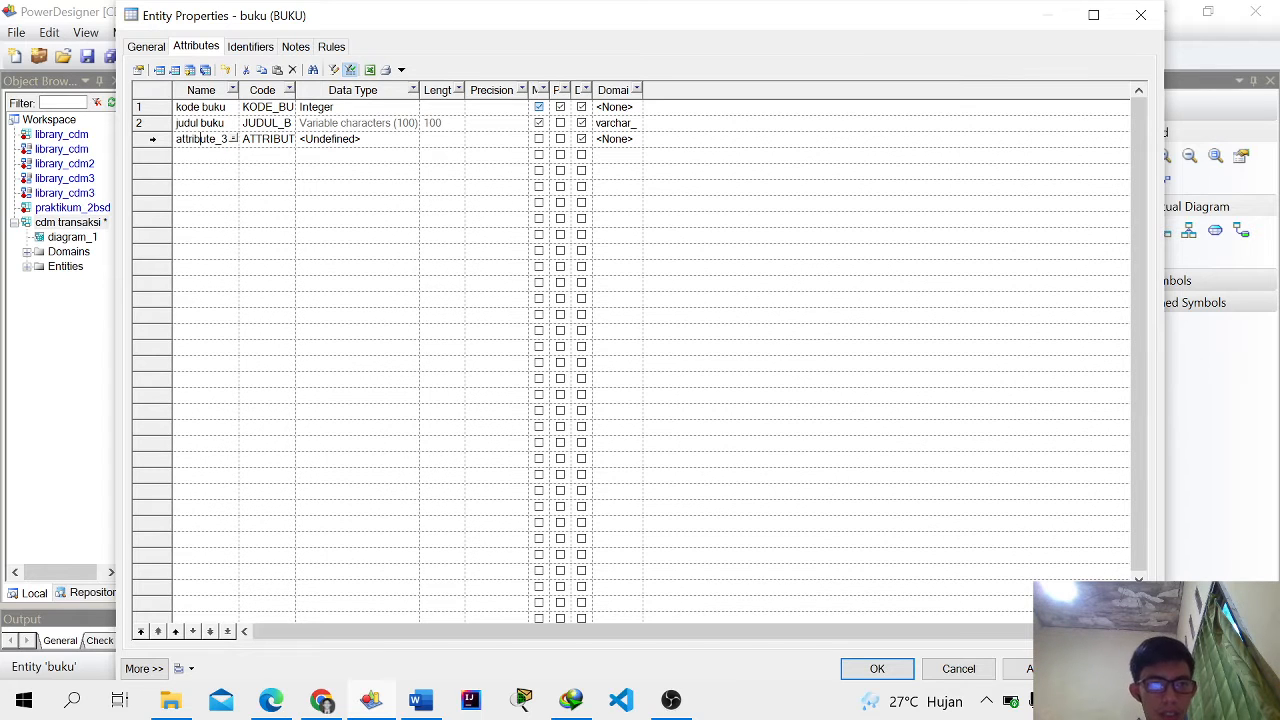
double_click(203, 139)
type("pengarang")
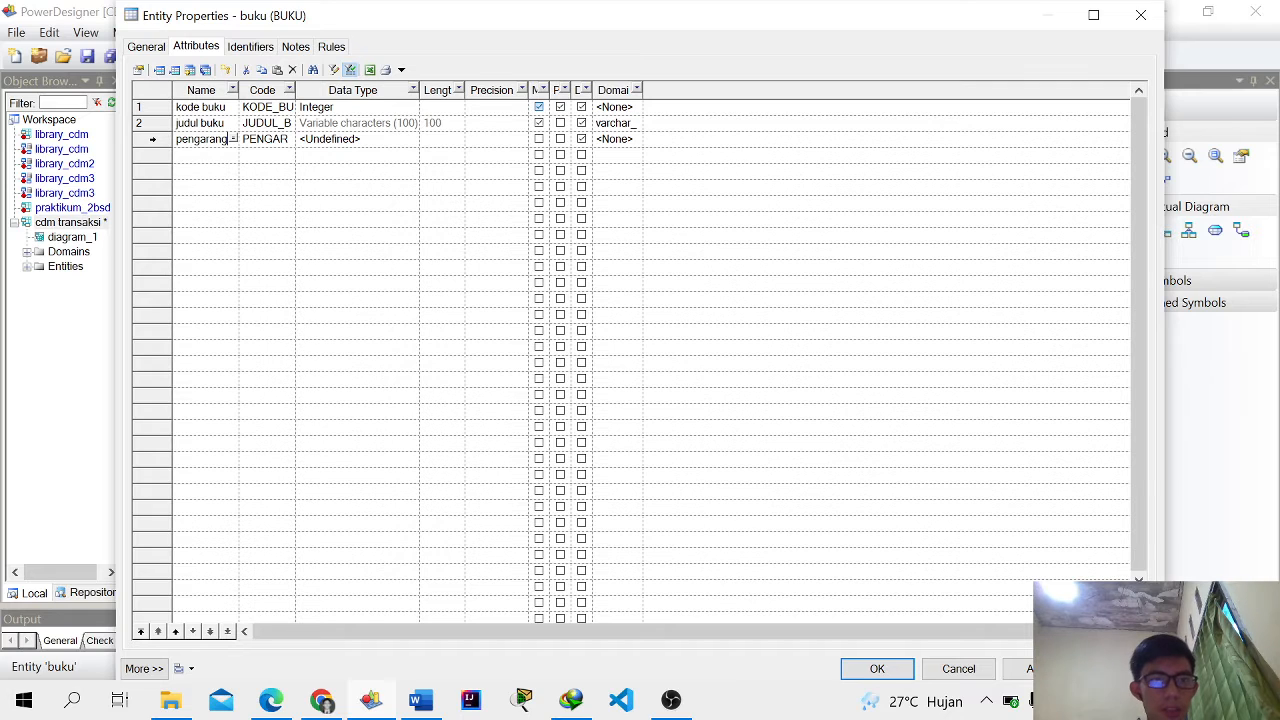
left_click(635, 142)
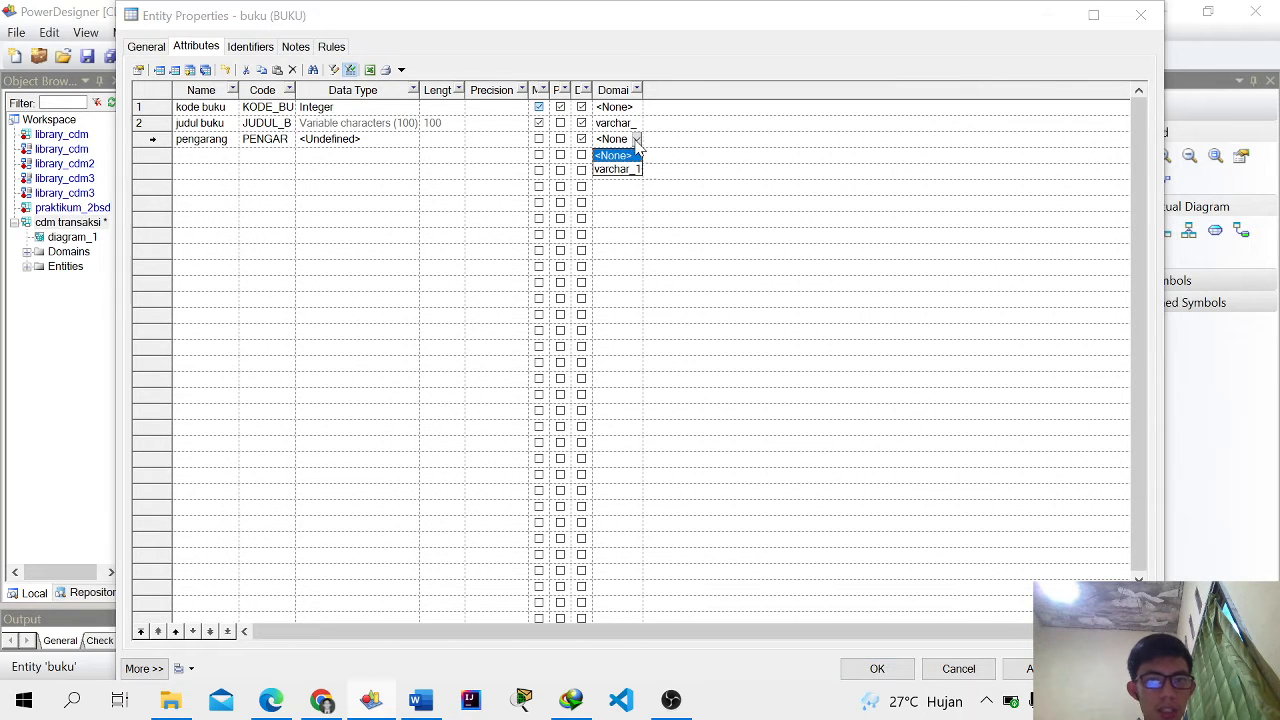
left_click(631, 170)
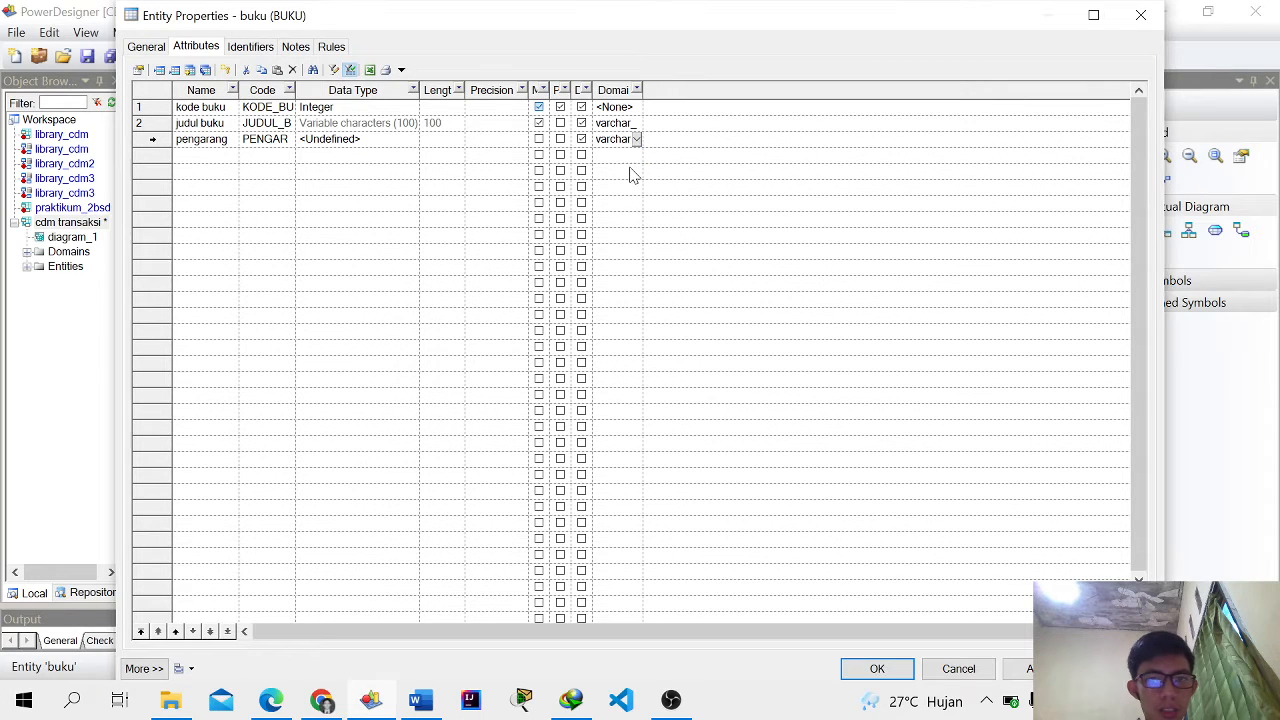
left_click(581, 139)
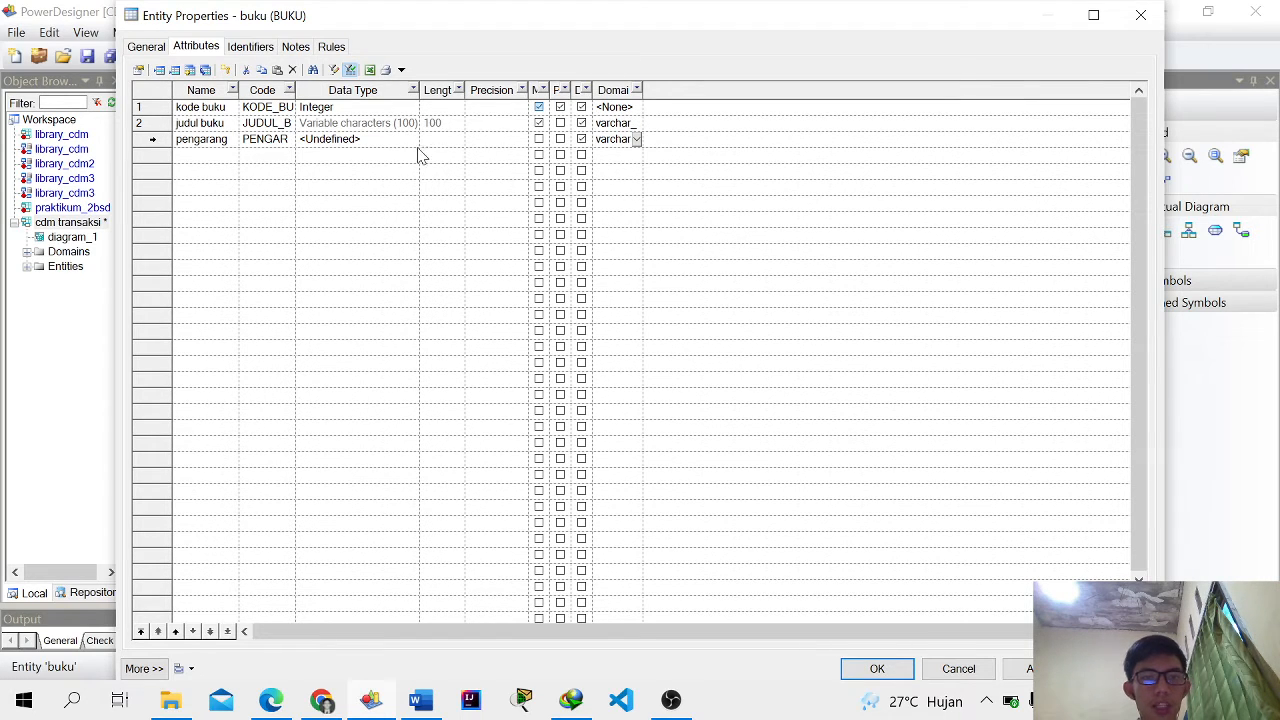
Step: Add a fourth attribute named penerbit to the buku entity
left_click(190, 157)
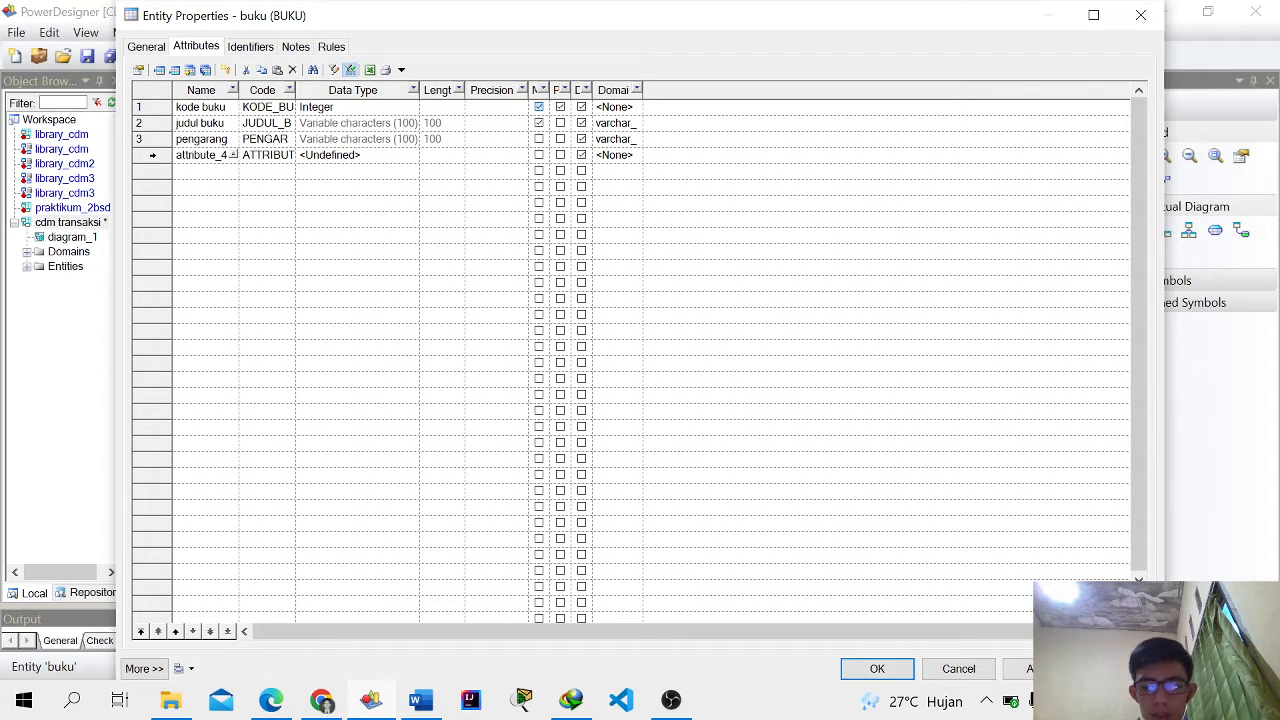
double_click(192, 156)
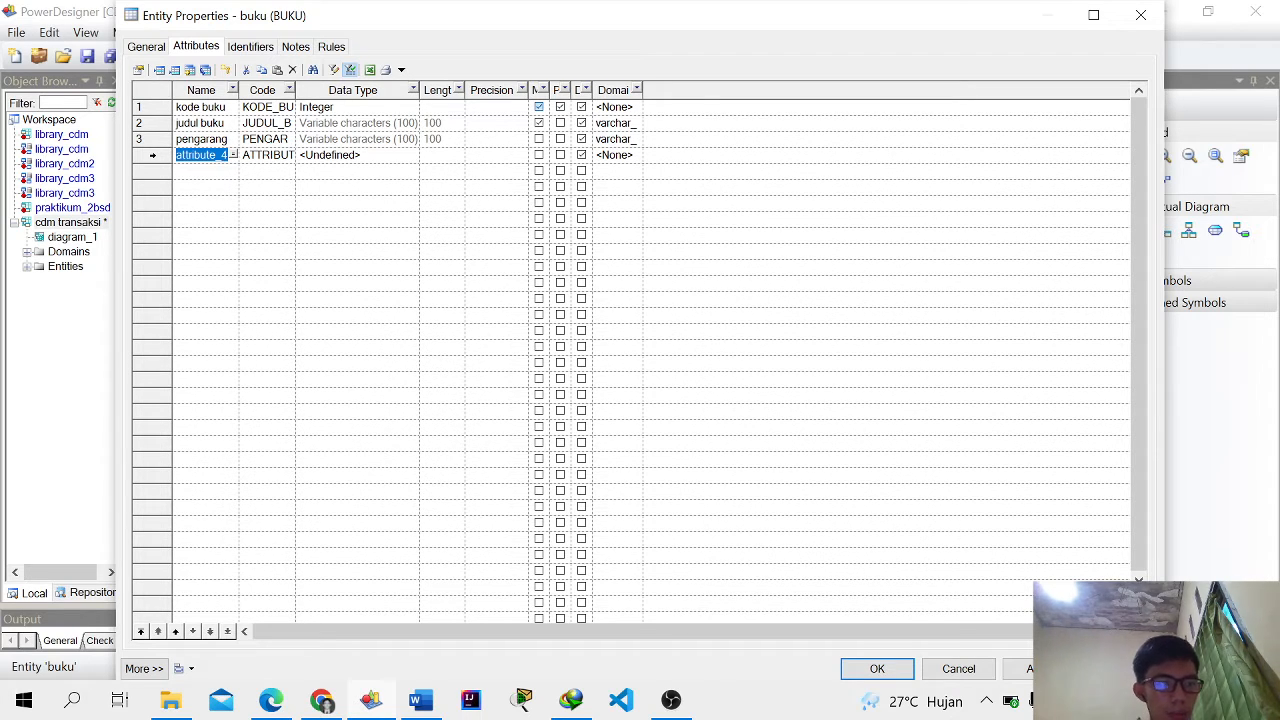
left_click(206, 155)
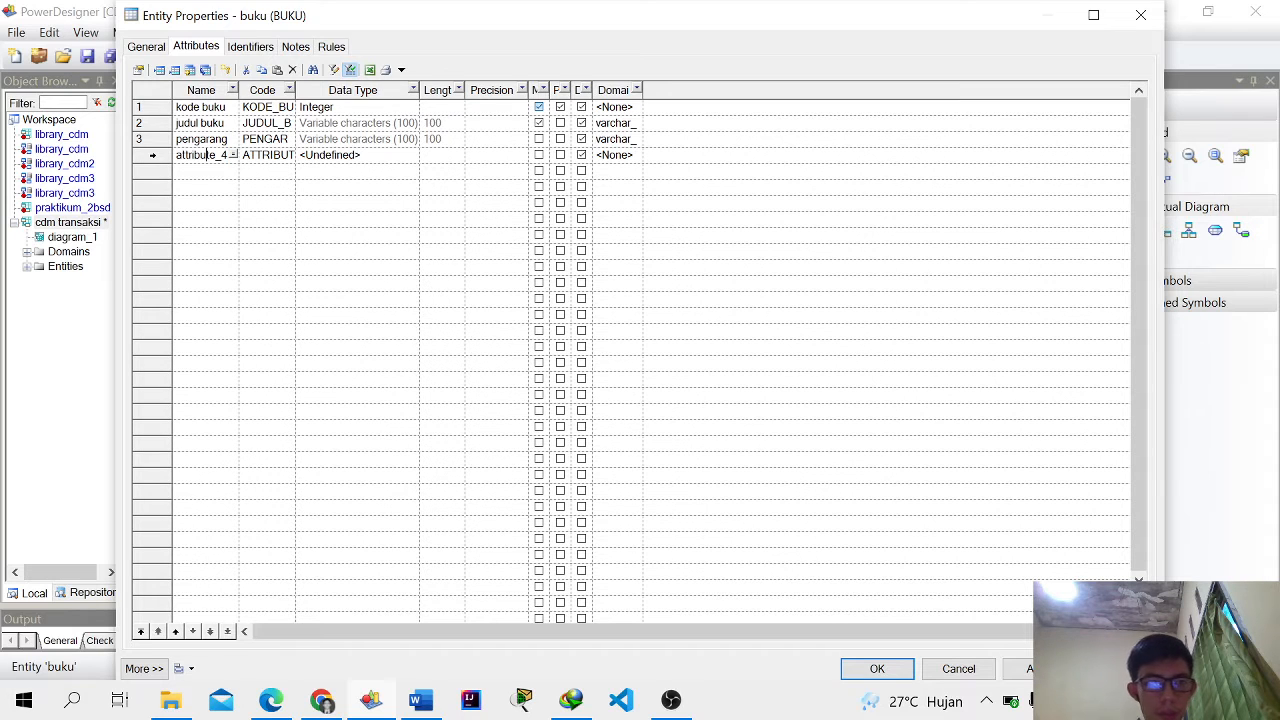
key("ctrl+a")
type("pene")
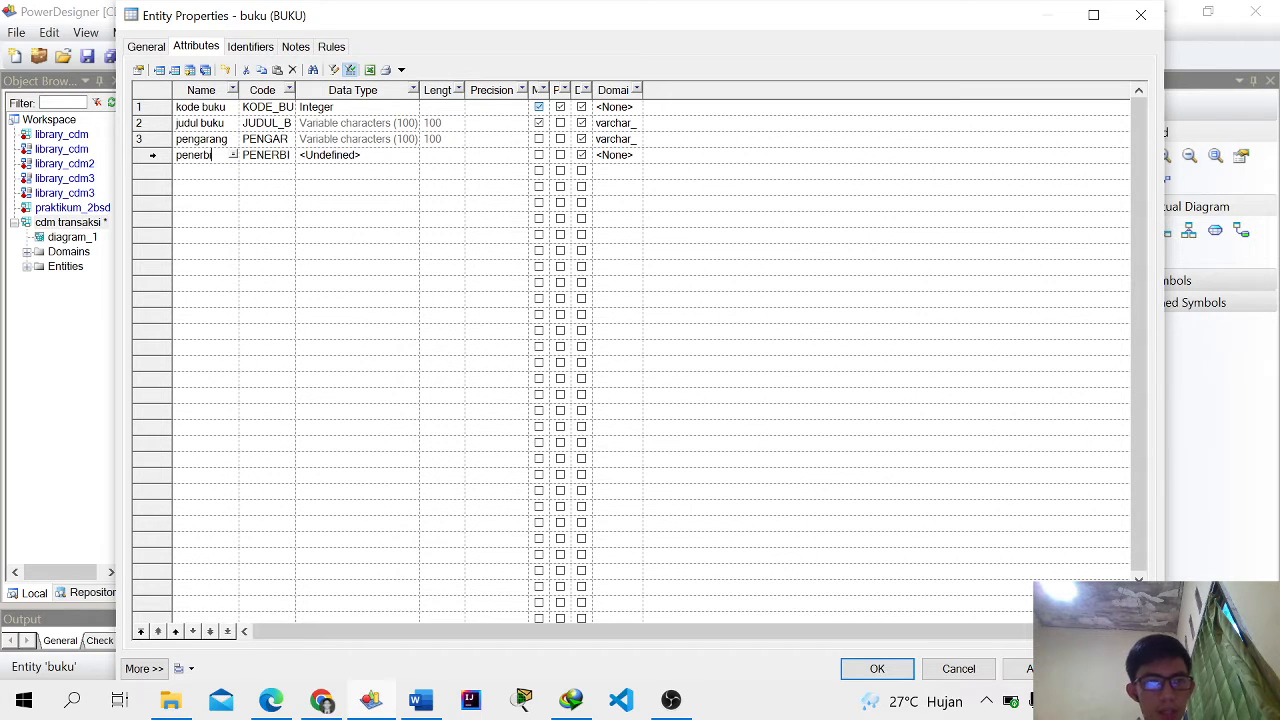
Step: Set the data type of penerbit to Variable characters with a length of 50
left_click(385, 156)
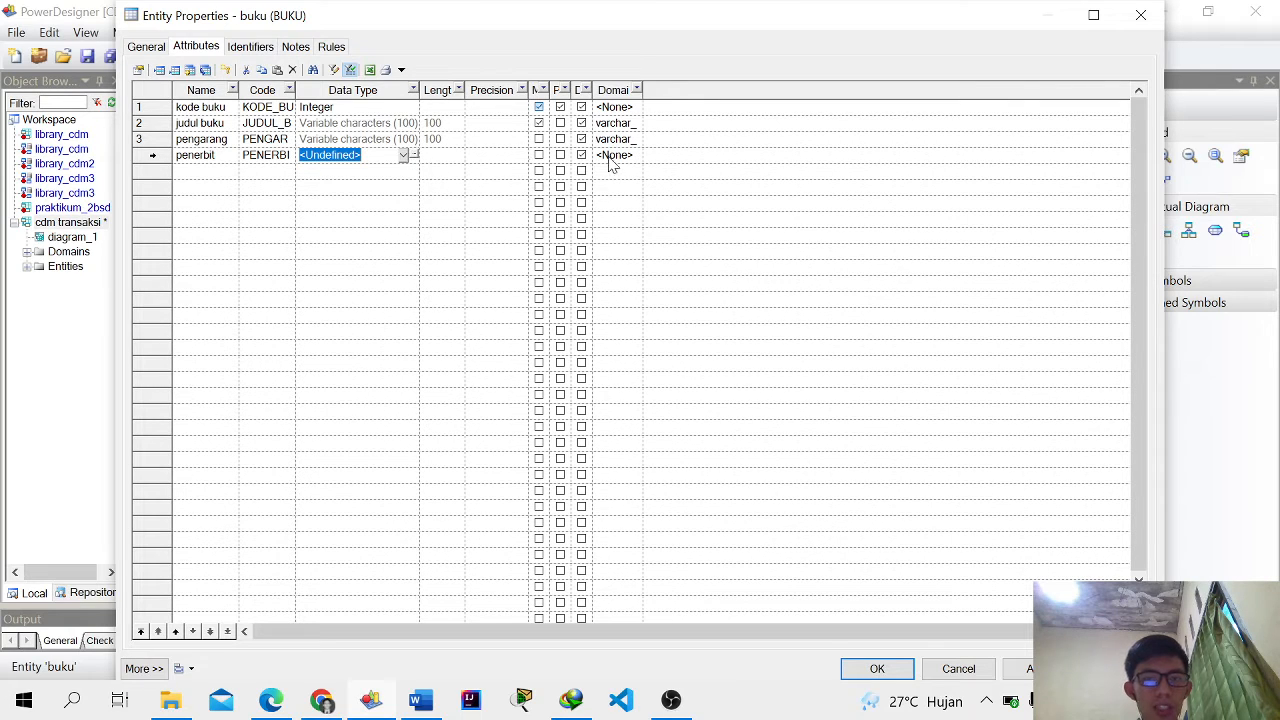
left_click(413, 155)
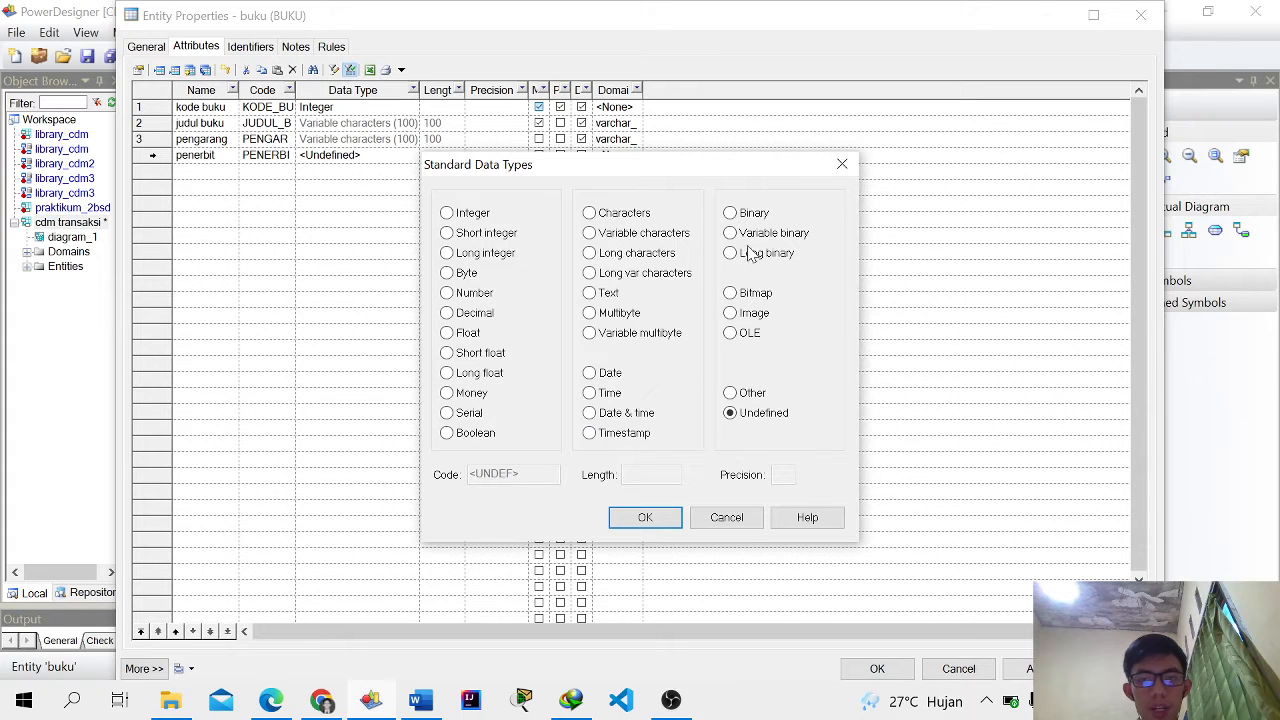
left_click(657, 238)
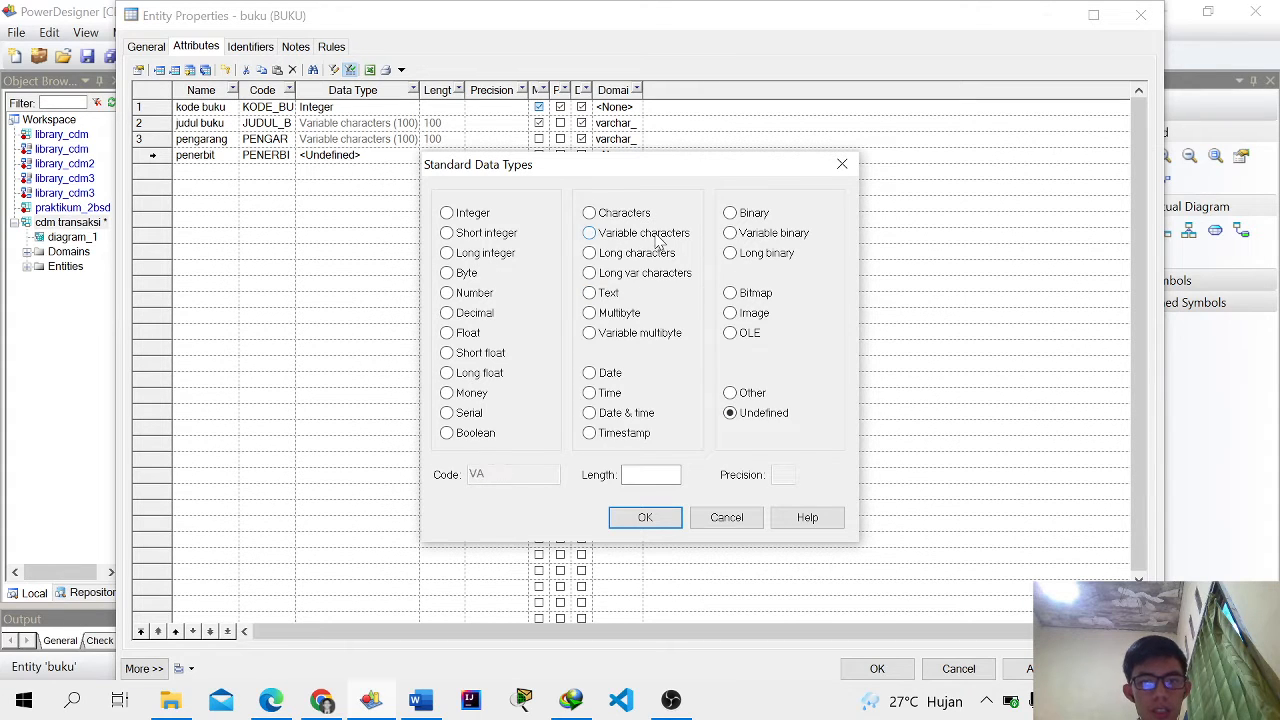
left_click(628, 474)
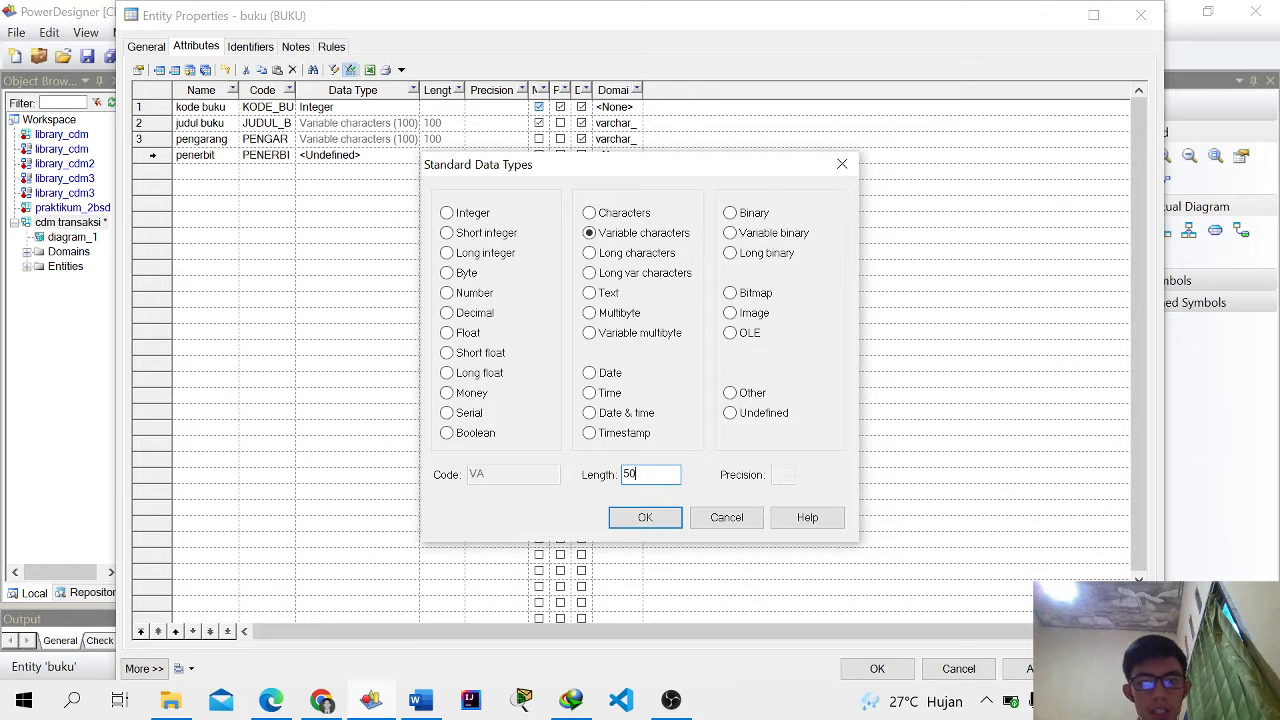
type("50")
key("Return")
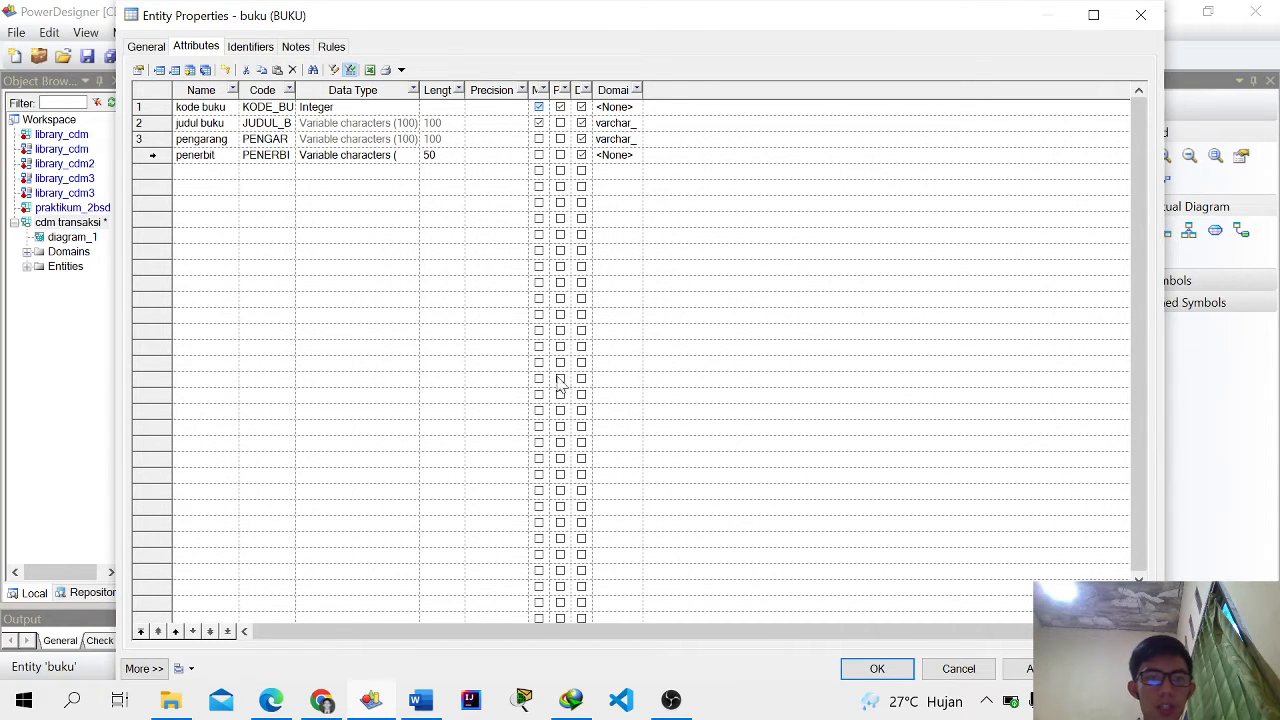
Step: Add a fifth attribute named tahun terbit to the buku entity
left_click(195, 172)
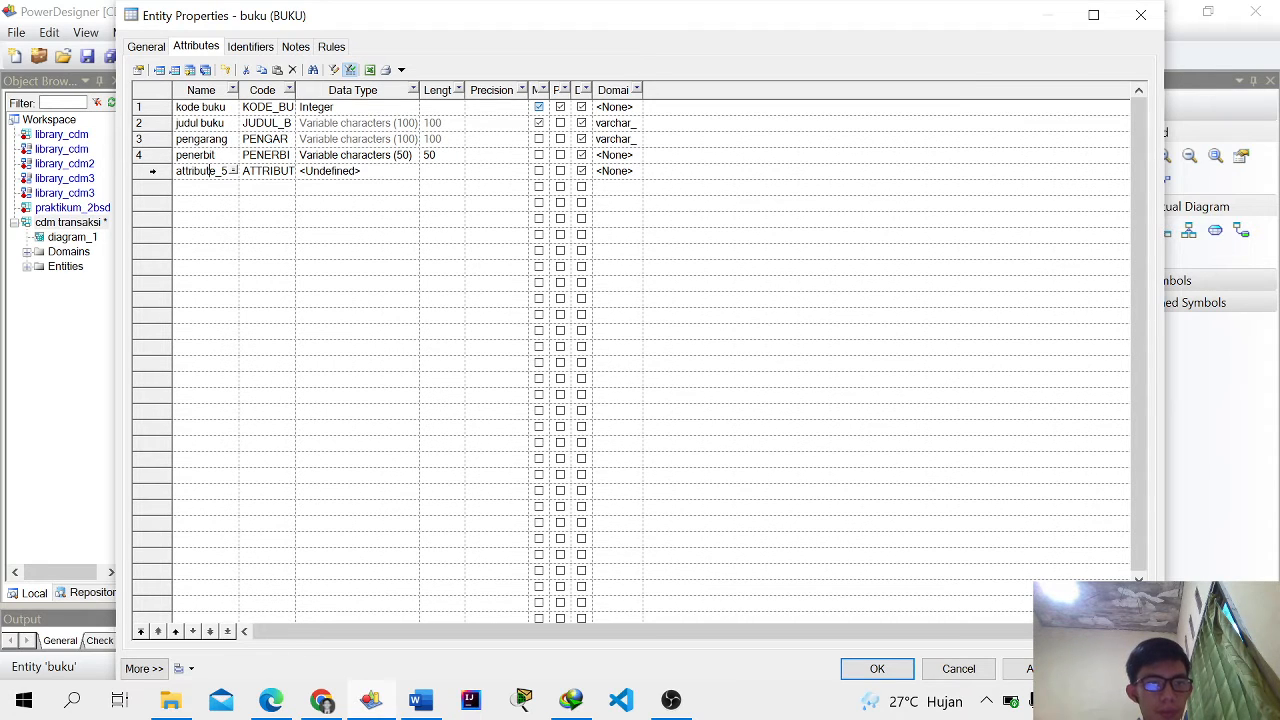
left_click(210, 171)
key("BackSpace")
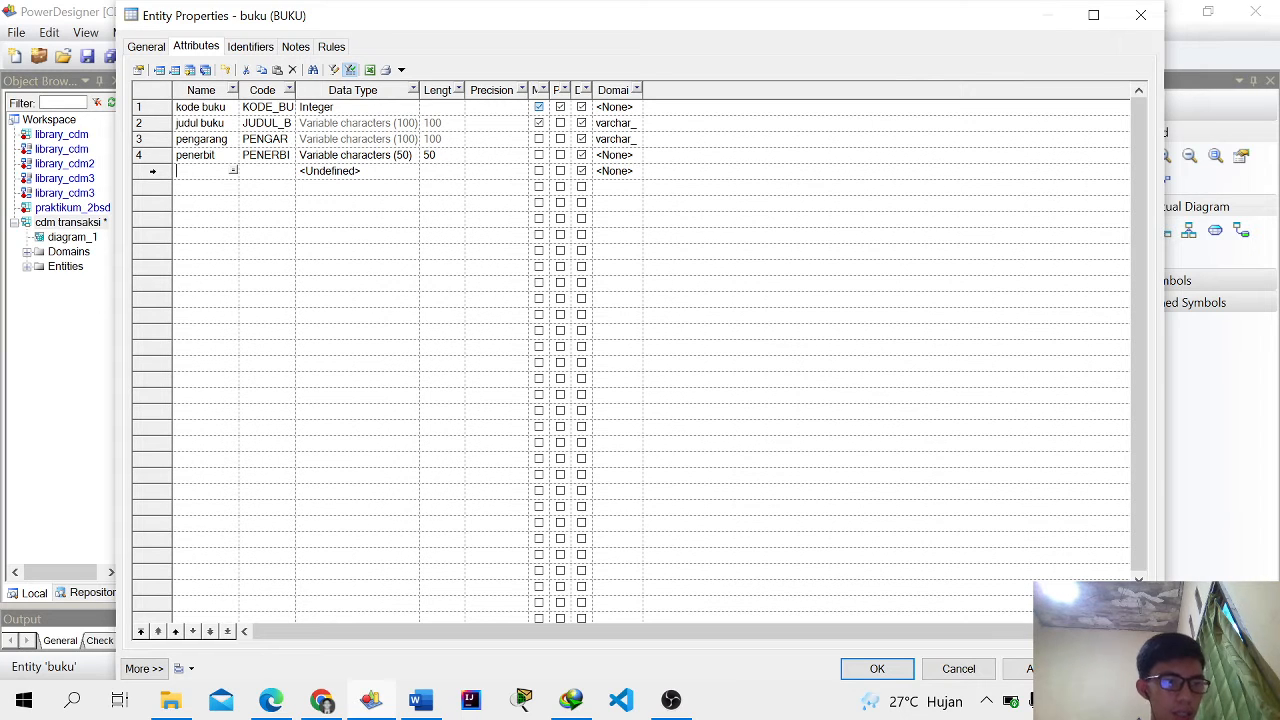
type("tahun ter")
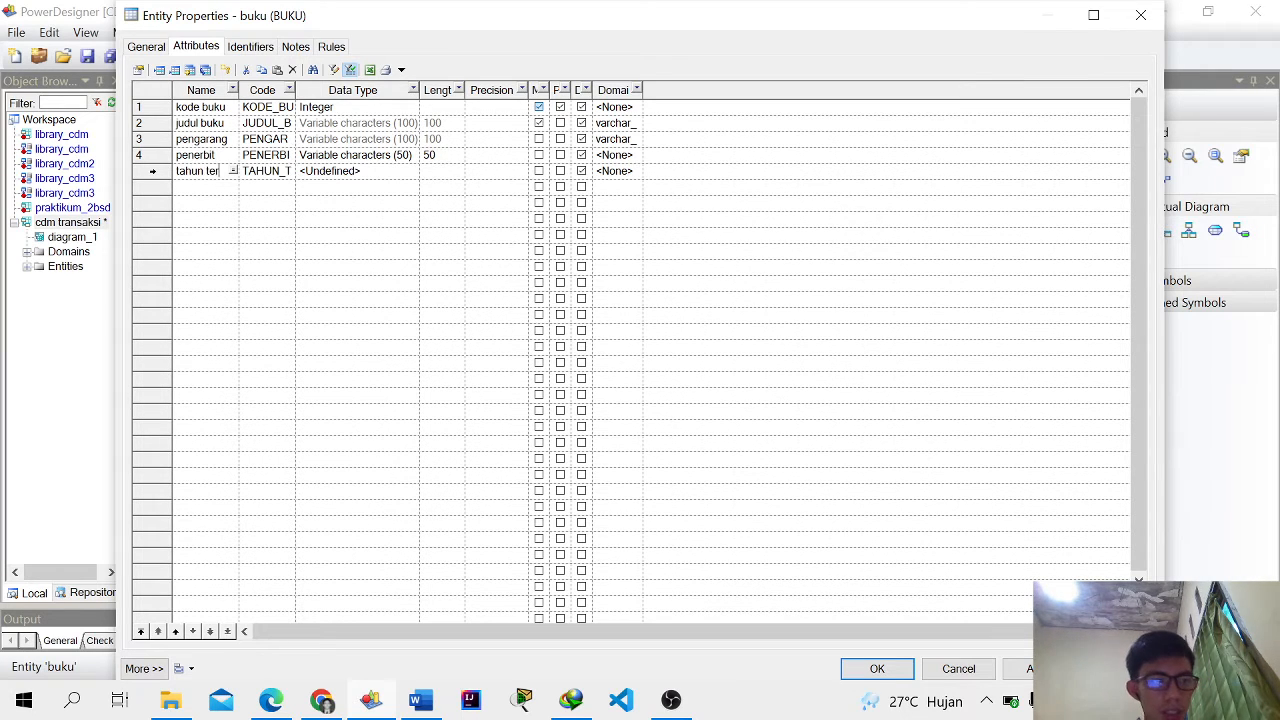
type("bit")
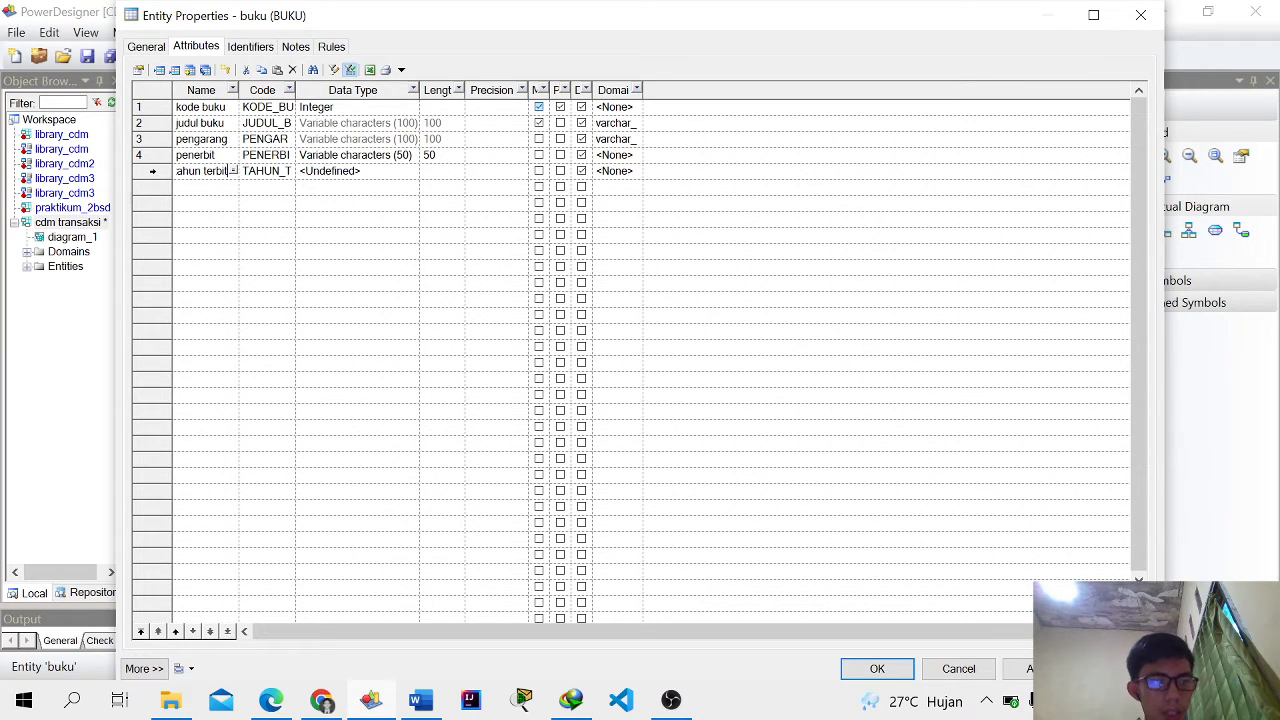
Step: Set the data type of tahun terbit to Number with length 4 and save the buku entity's properties
left_click(410, 175)
left_click(414, 172)
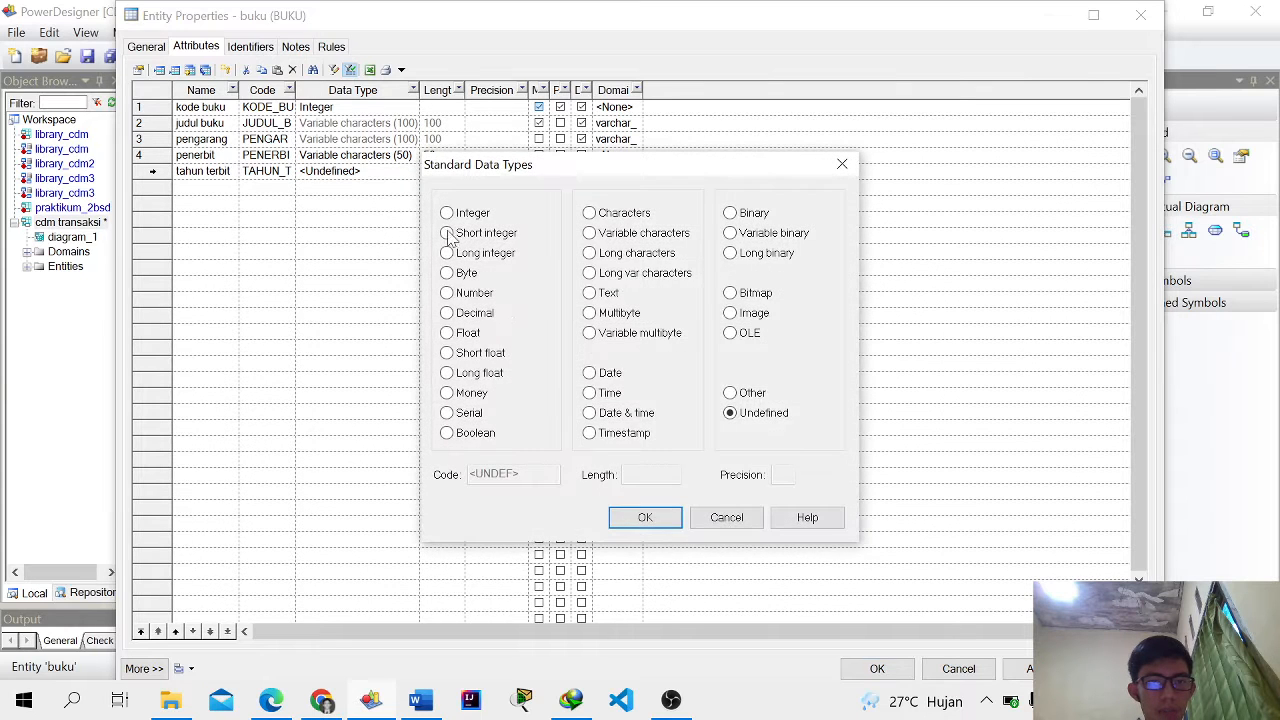
left_click(476, 294)
left_click(655, 475)
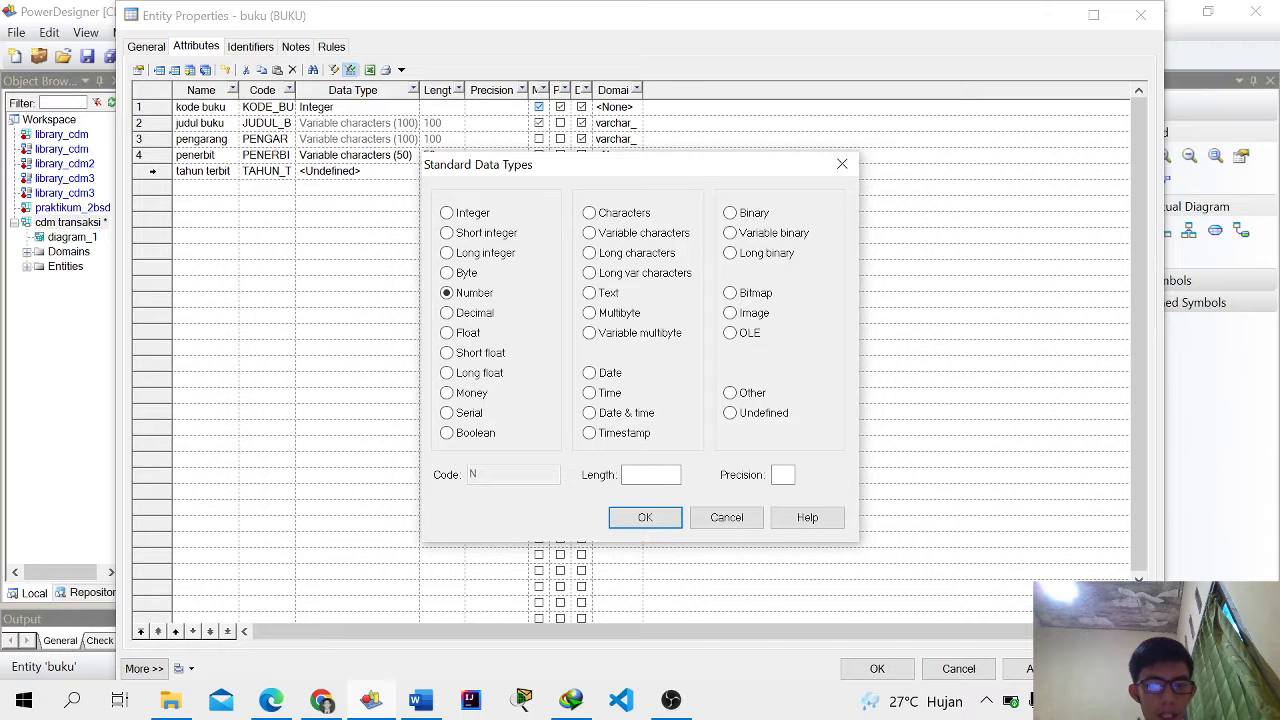
key("Return")
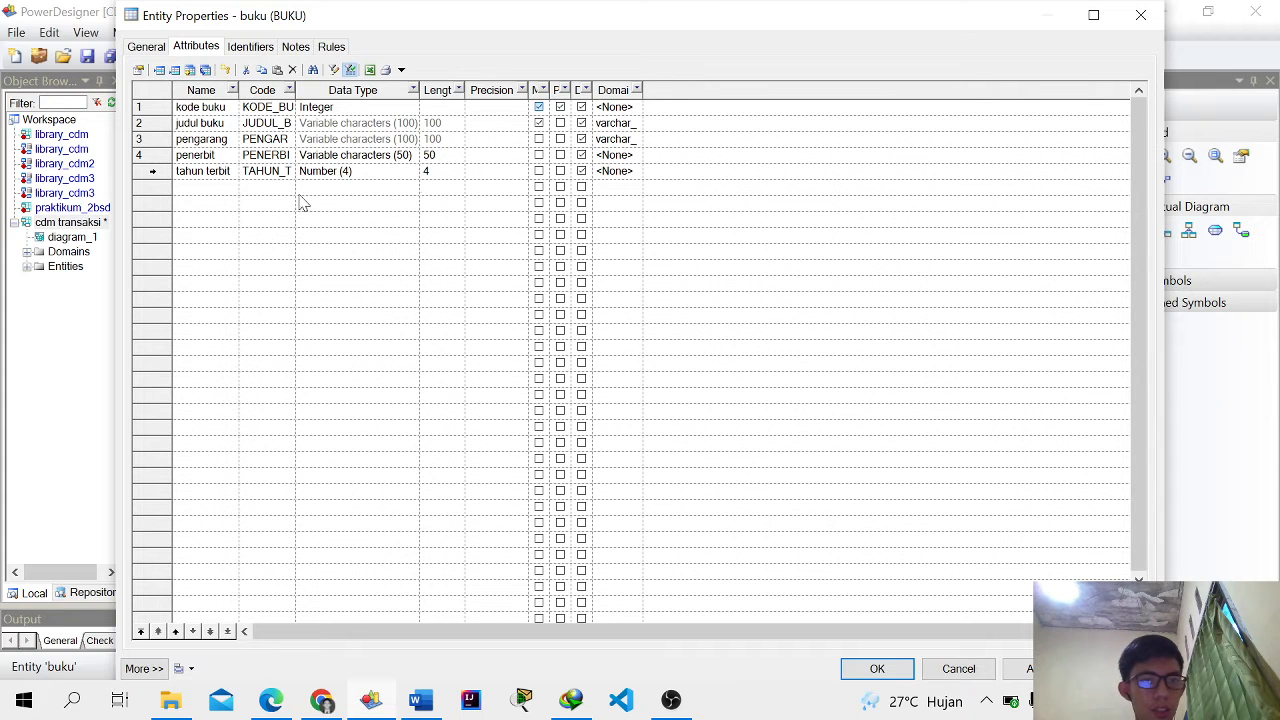
left_click(877, 668)
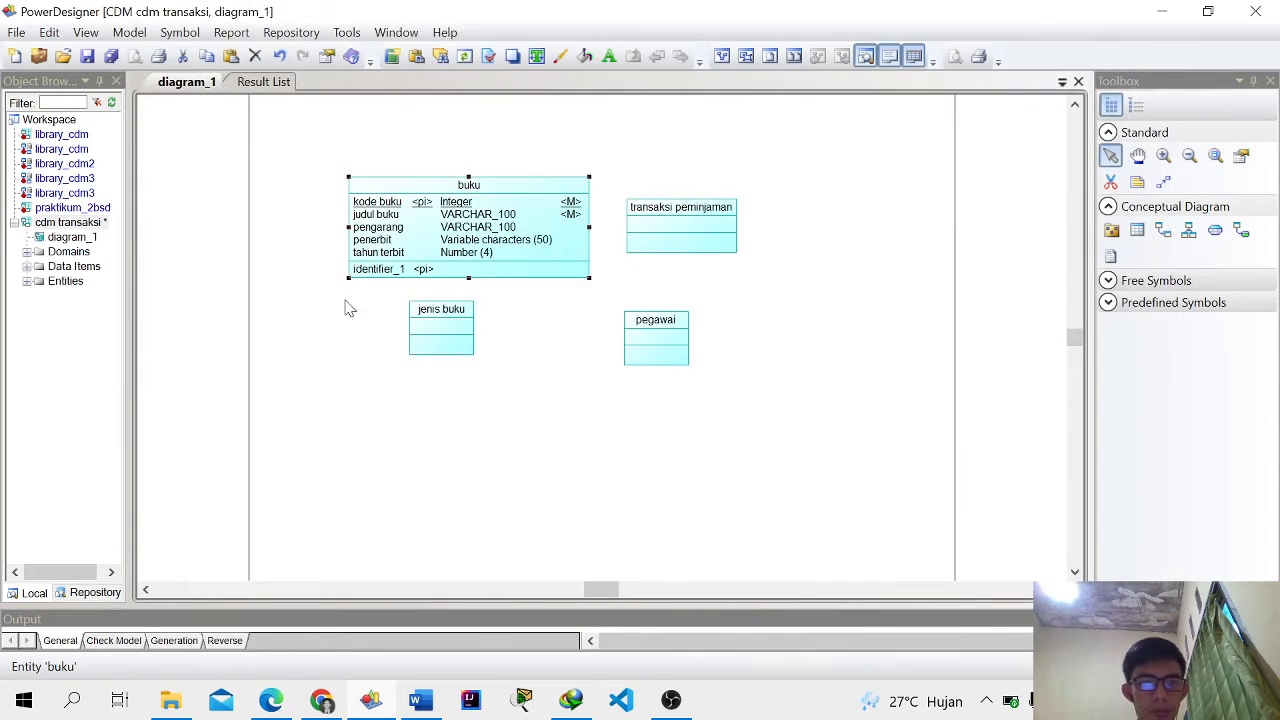
left_click(531, 319)
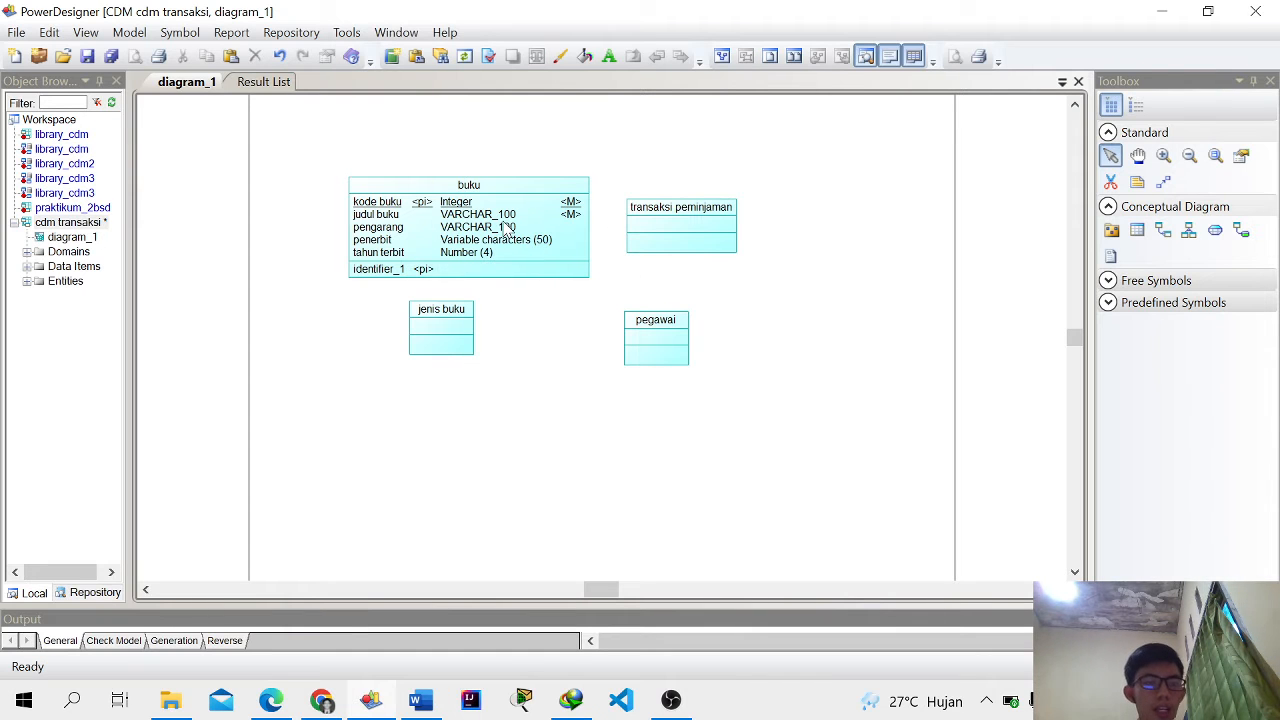
Step: Open the attributes of the transaksi peminjaman entity and add a first attribute named kode pinjam
double_click(674, 229)
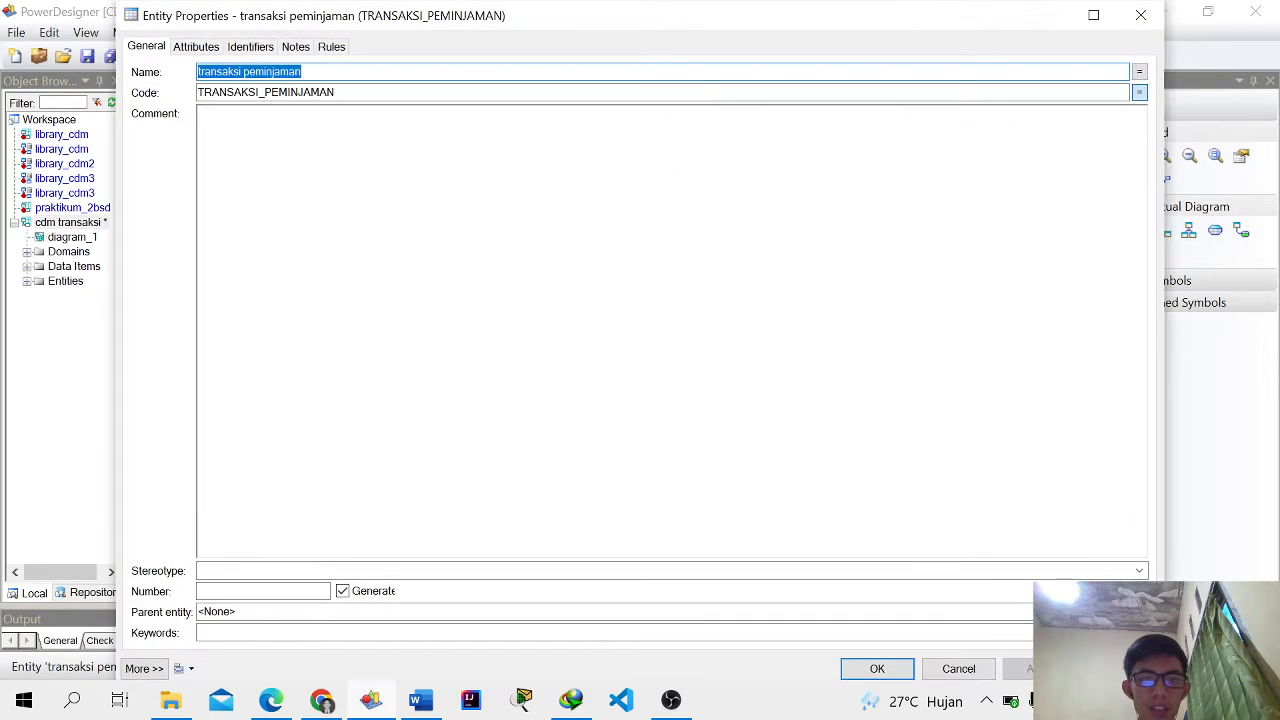
left_click(186, 47)
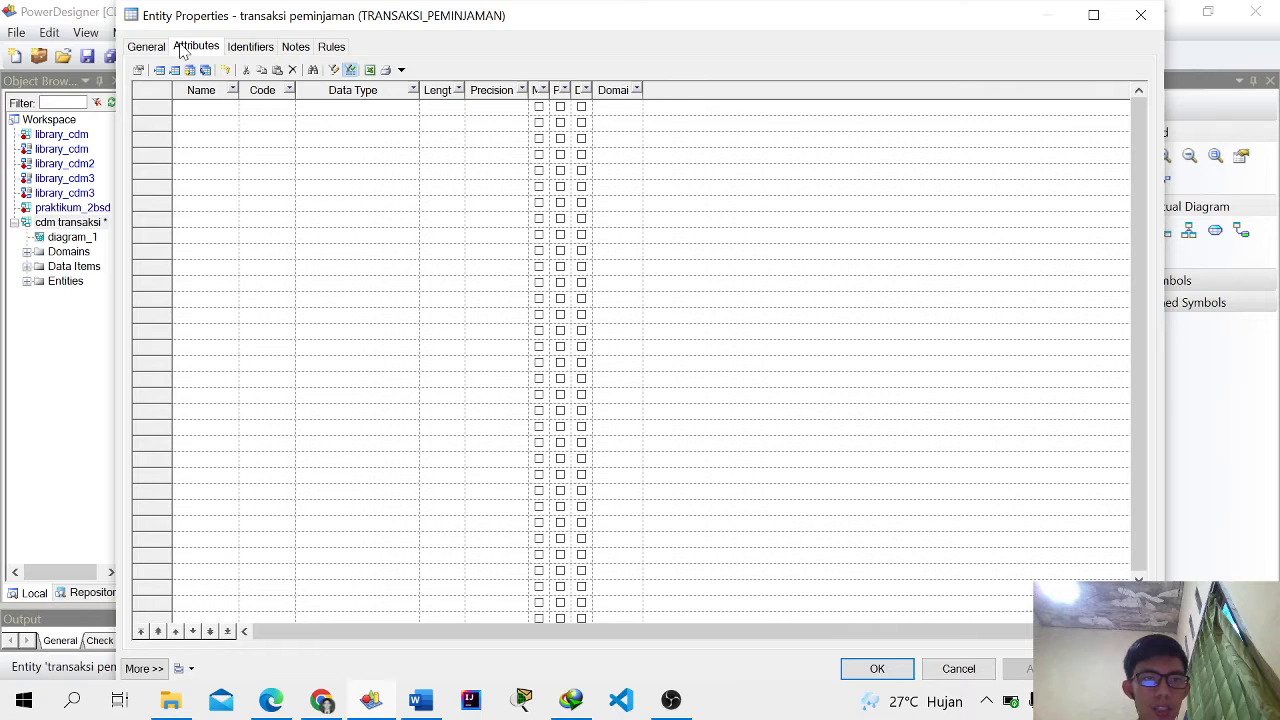
left_click(203, 107)
key("ctrl+a")
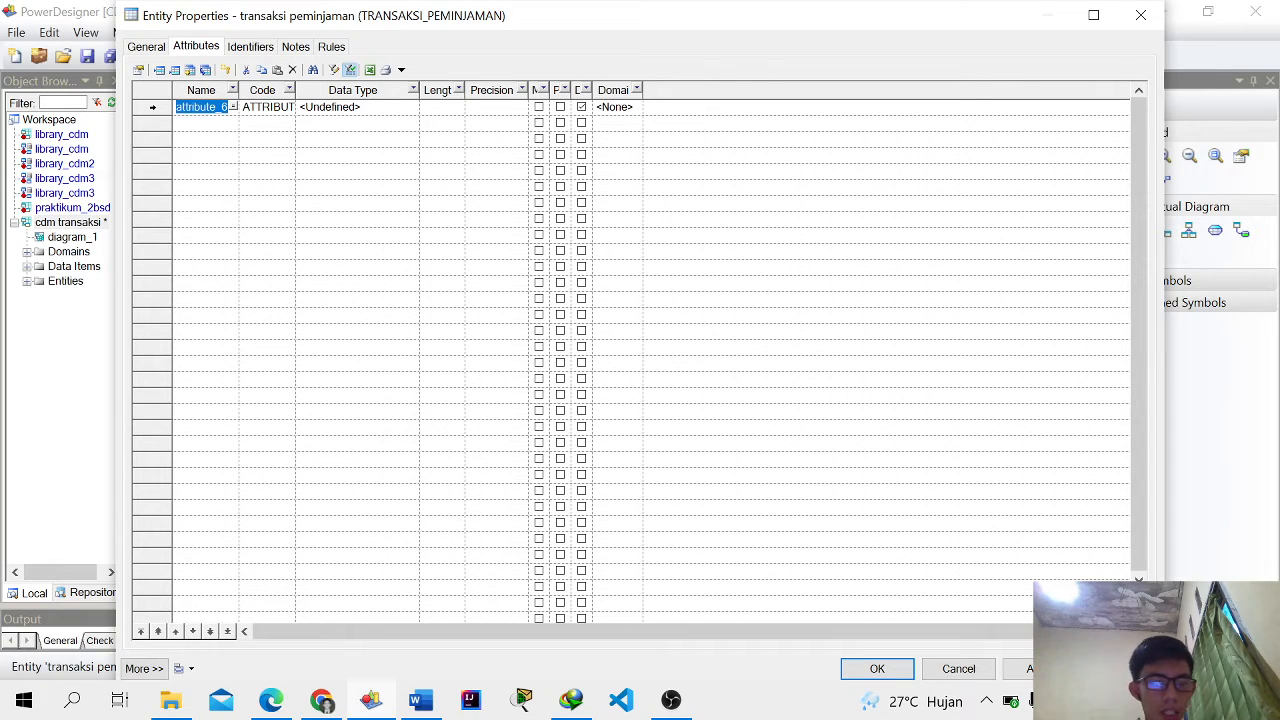
type("kode pi")
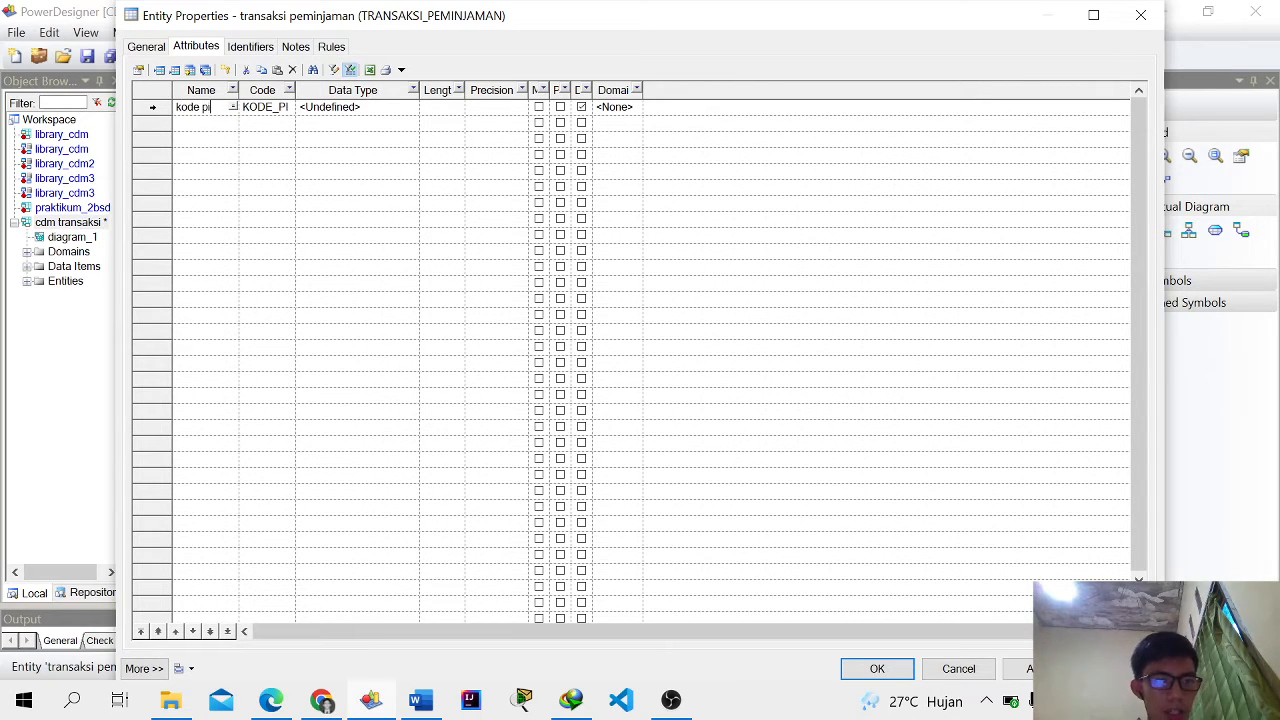
type("njam")
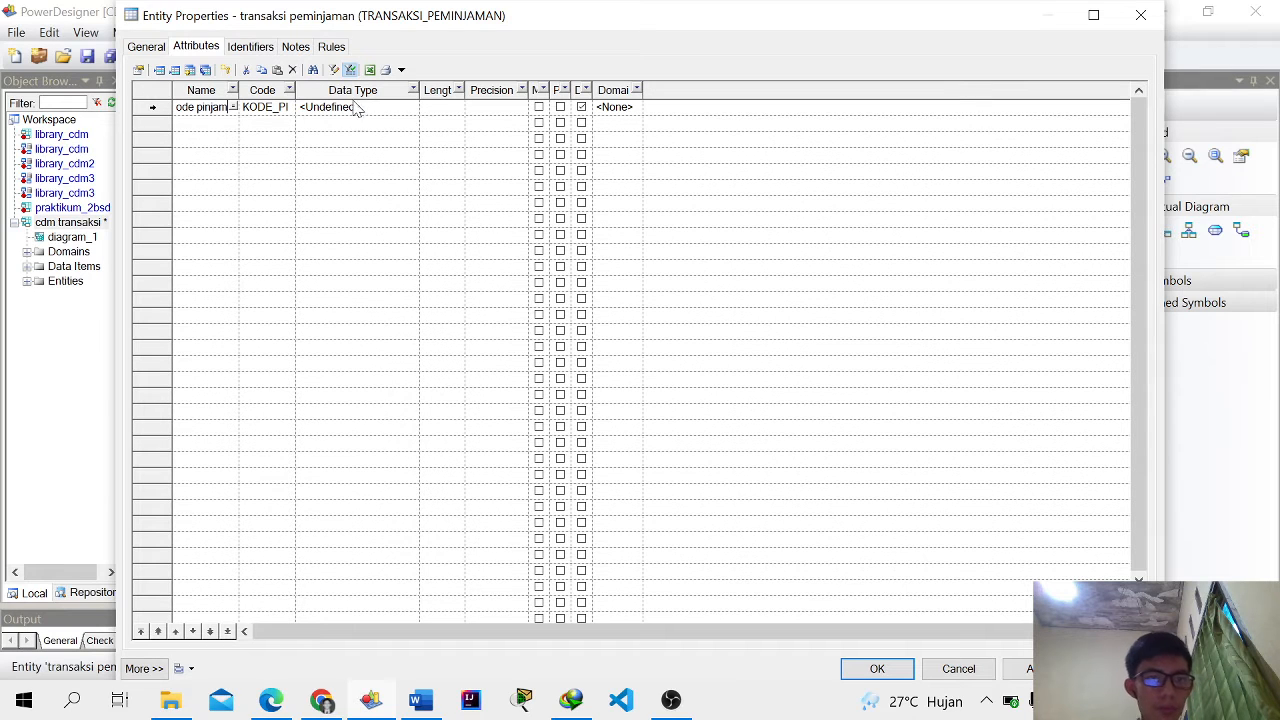
Step: Set the data type of kode pinjam to Integer and mark it as a mandatory primary identifier
left_click(414, 108)
left_click(414, 106)
left_click(447, 213)
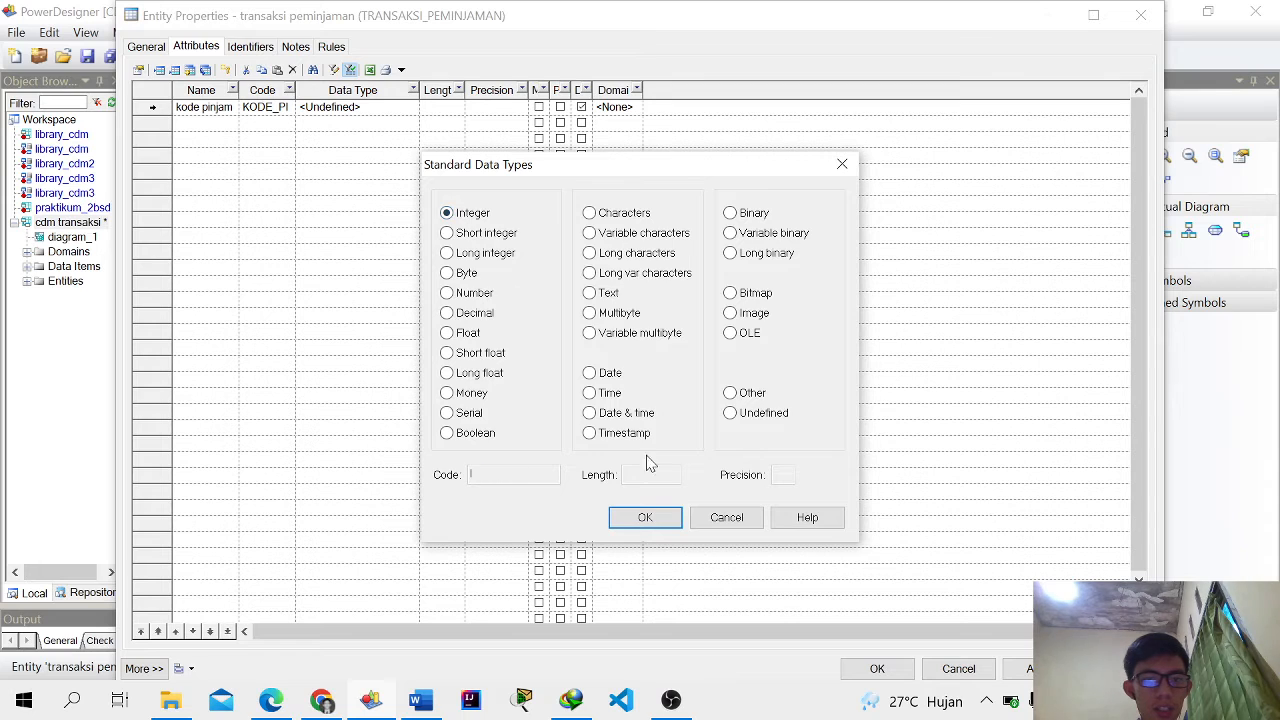
left_click(645, 517)
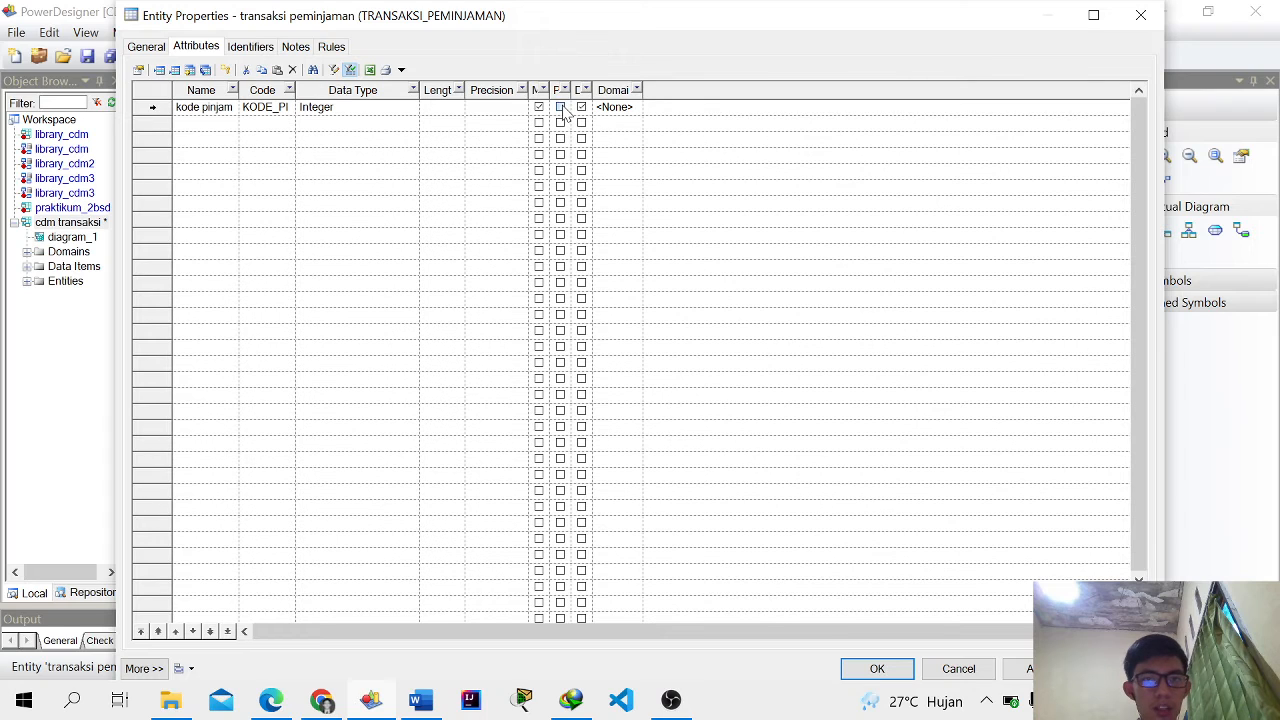
left_click(560, 107)
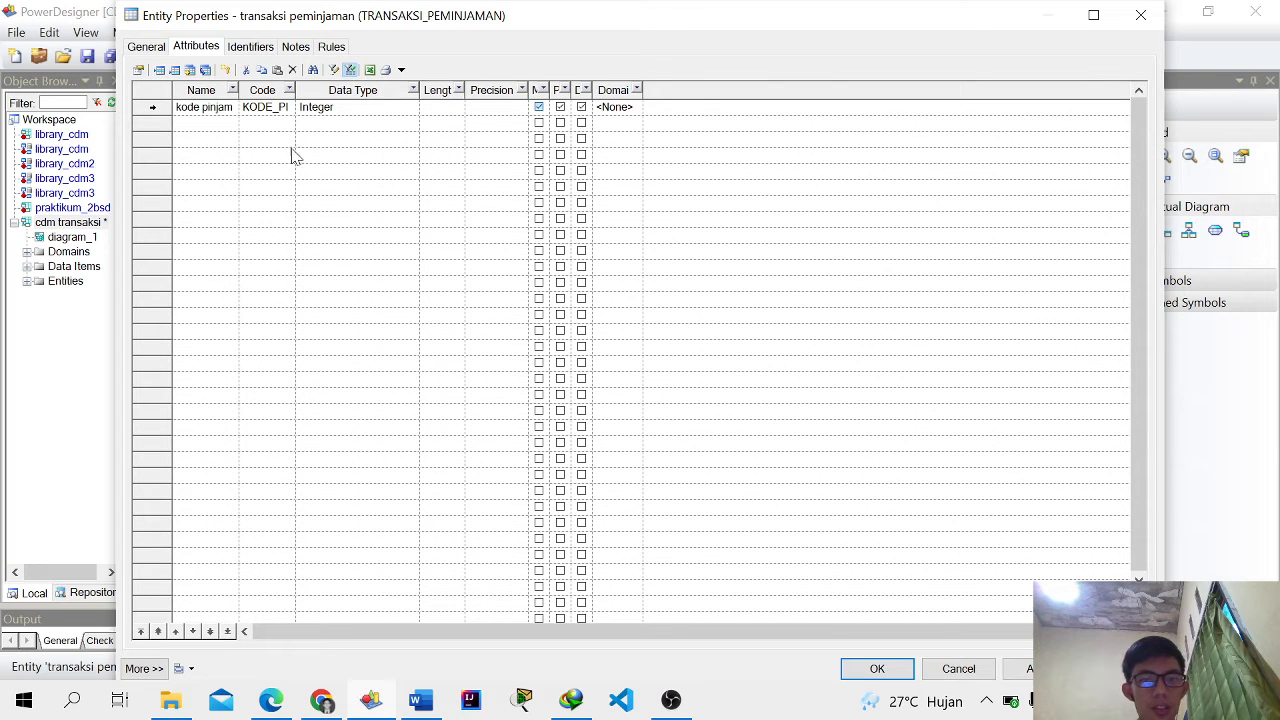
Step: Add a second attribute named tgl pinjam to the transaksi peminjaman entity
left_click(204, 122)
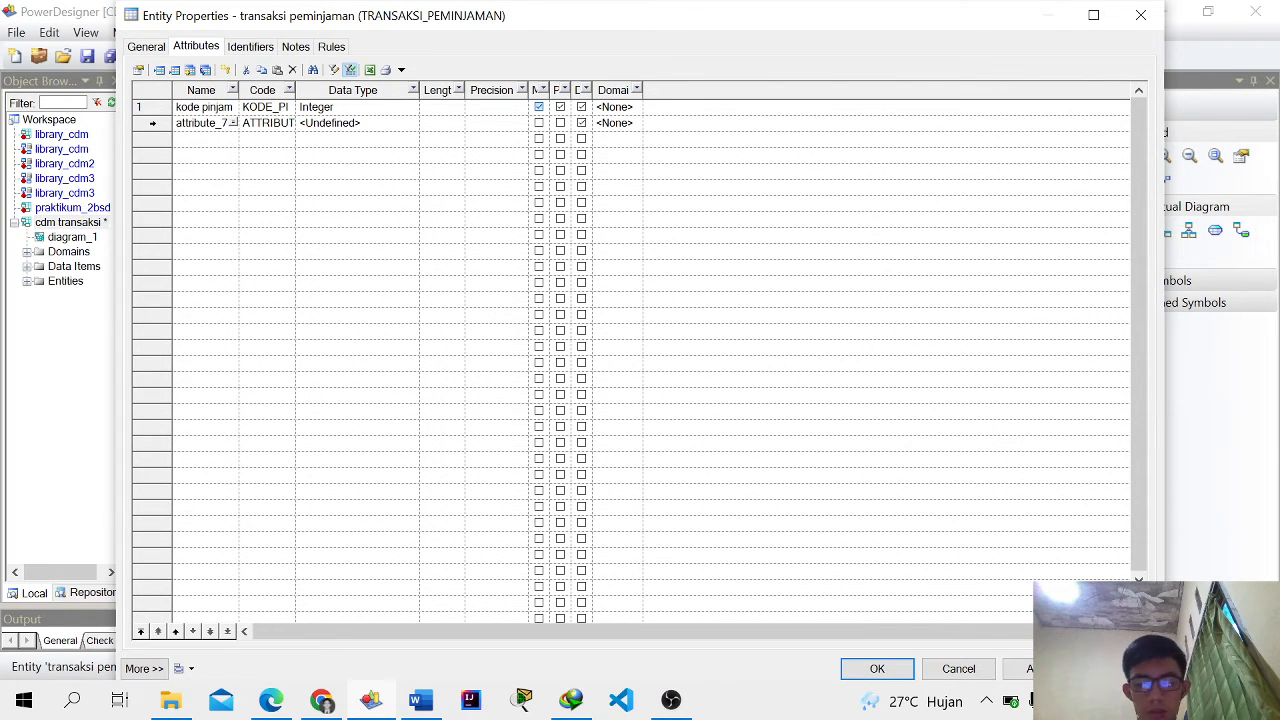
double_click(204, 122)
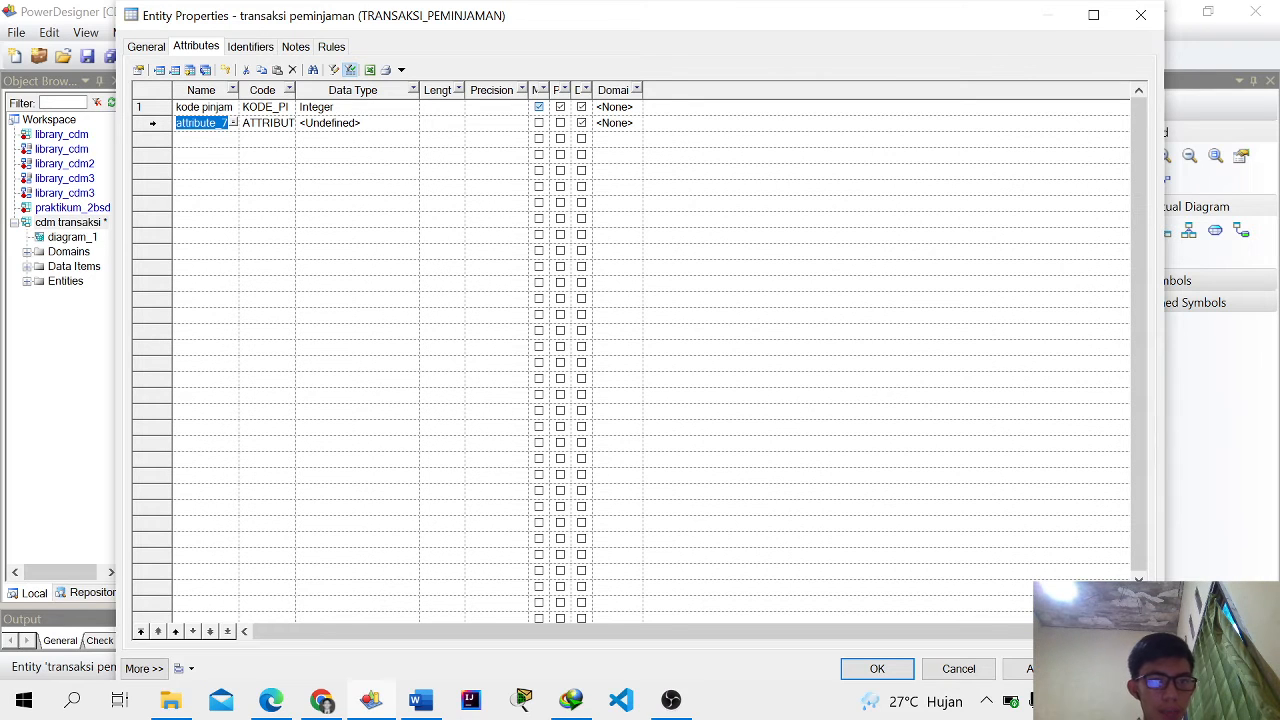
left_click(207, 122)
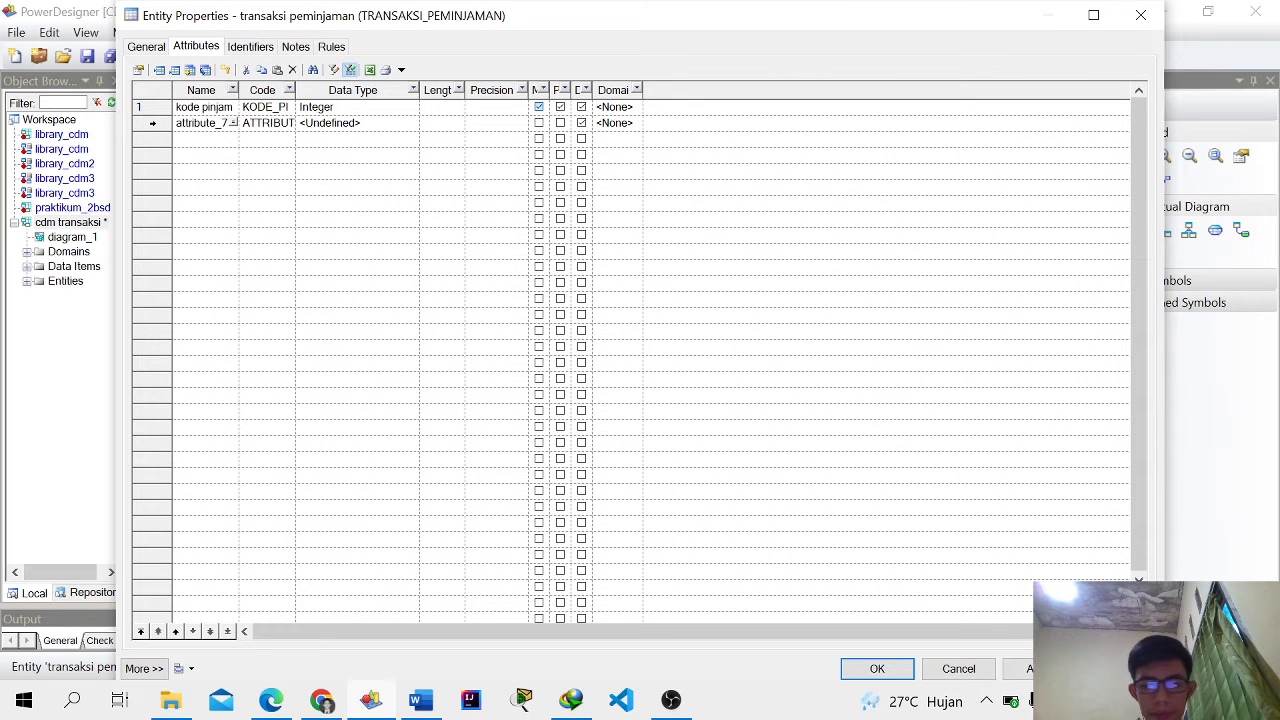
key("ctrl+a")
type("tgl")
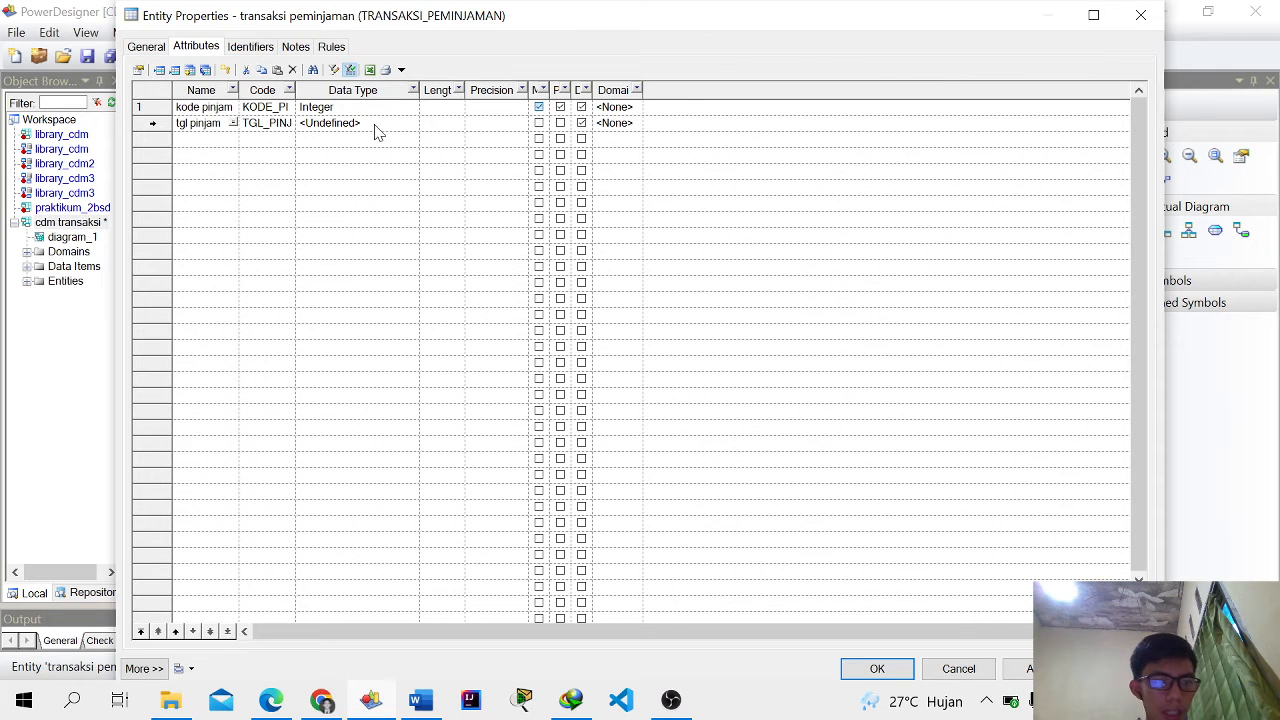
Step: Set the data type of tgl pinjam to Date and mark the attribute as mandatory
left_click(409, 124)
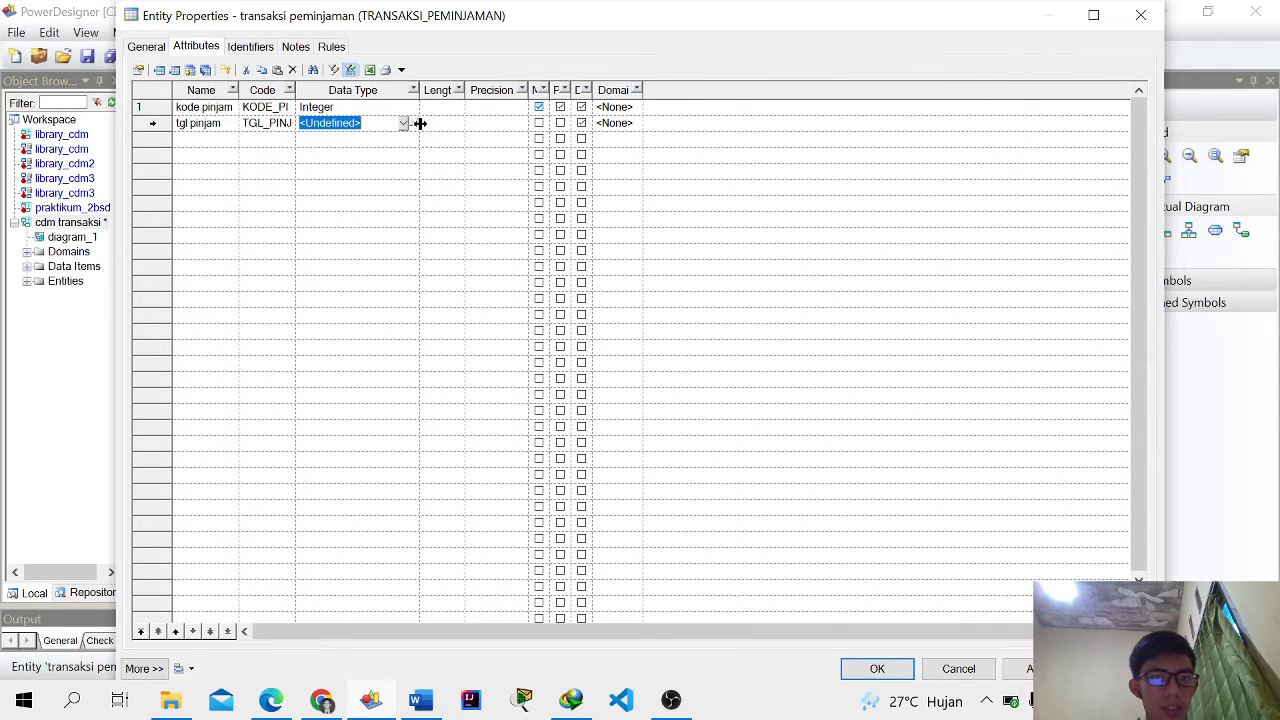
left_click(415, 122)
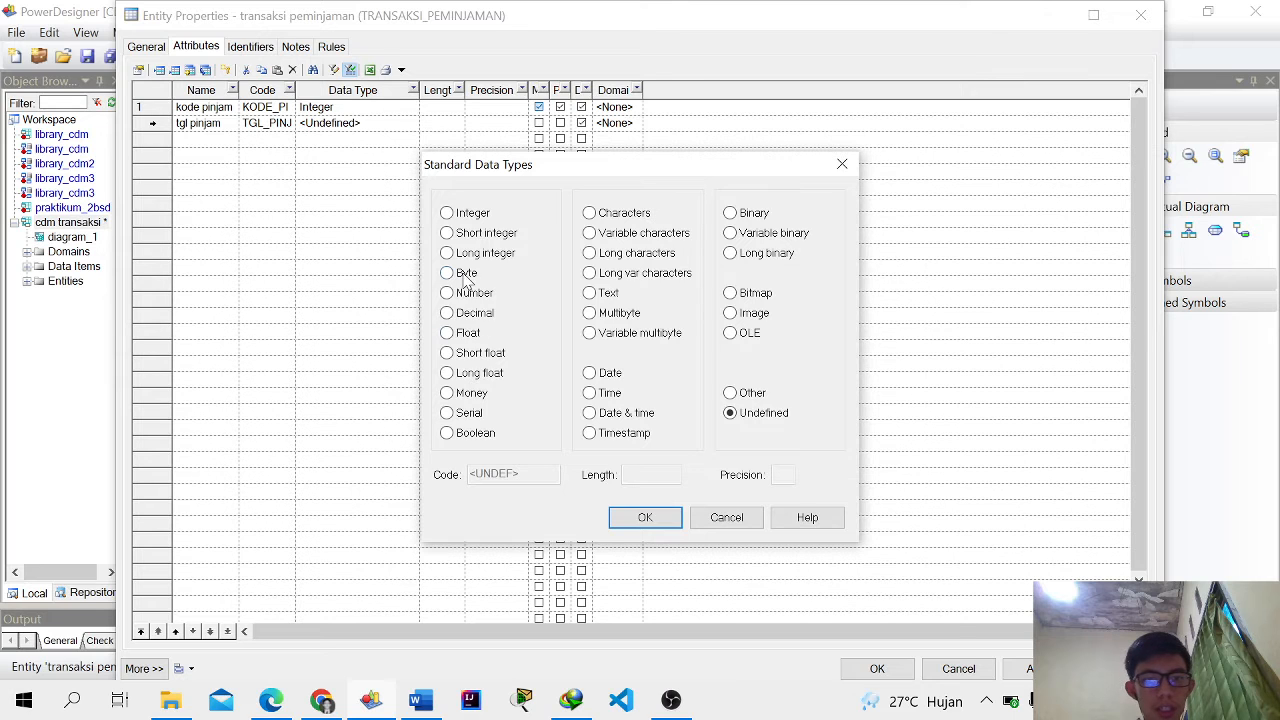
left_click(588, 372)
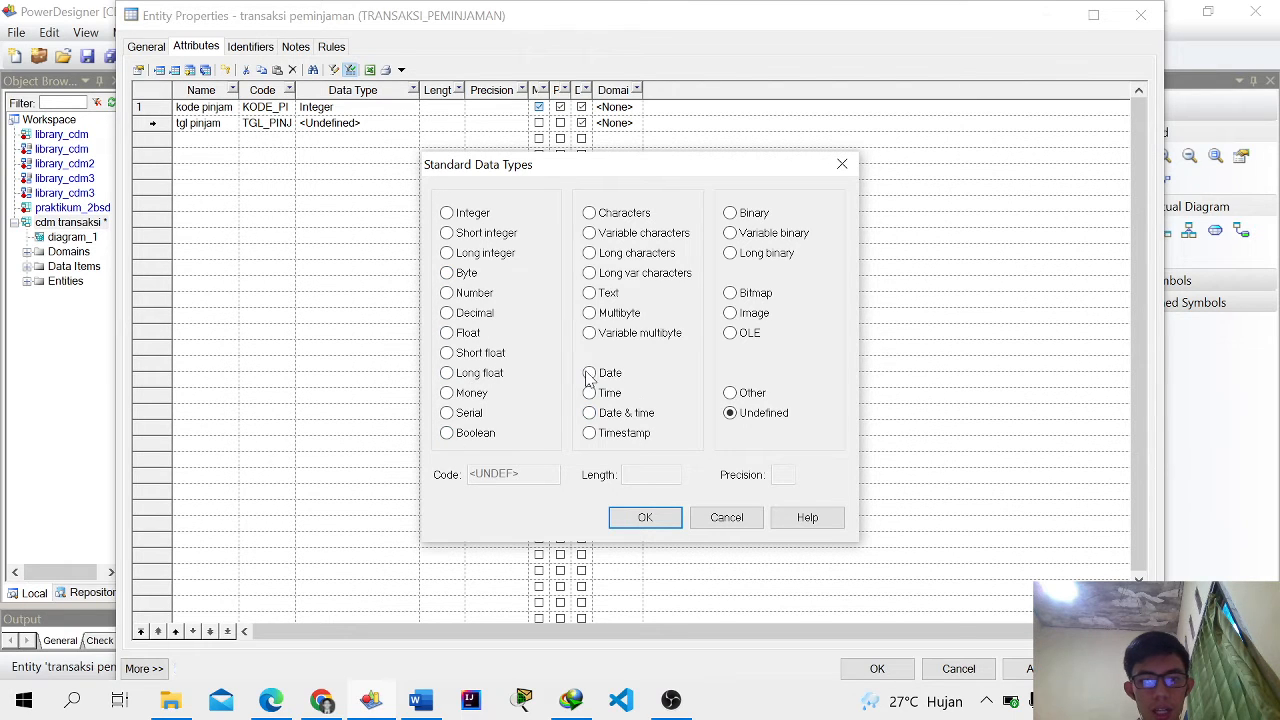
left_click(645, 517)
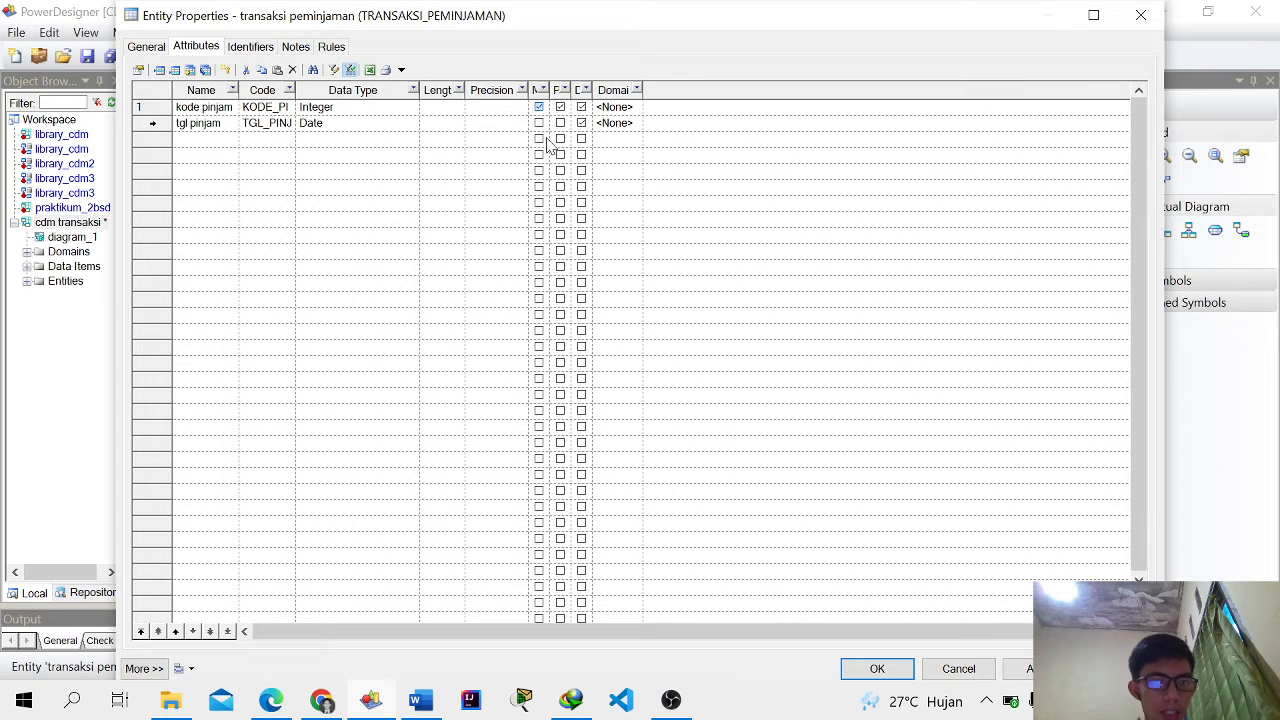
Step: Add a third attribute named tgl kembali to the transaksi peminjaman entity
left_click(190, 140)
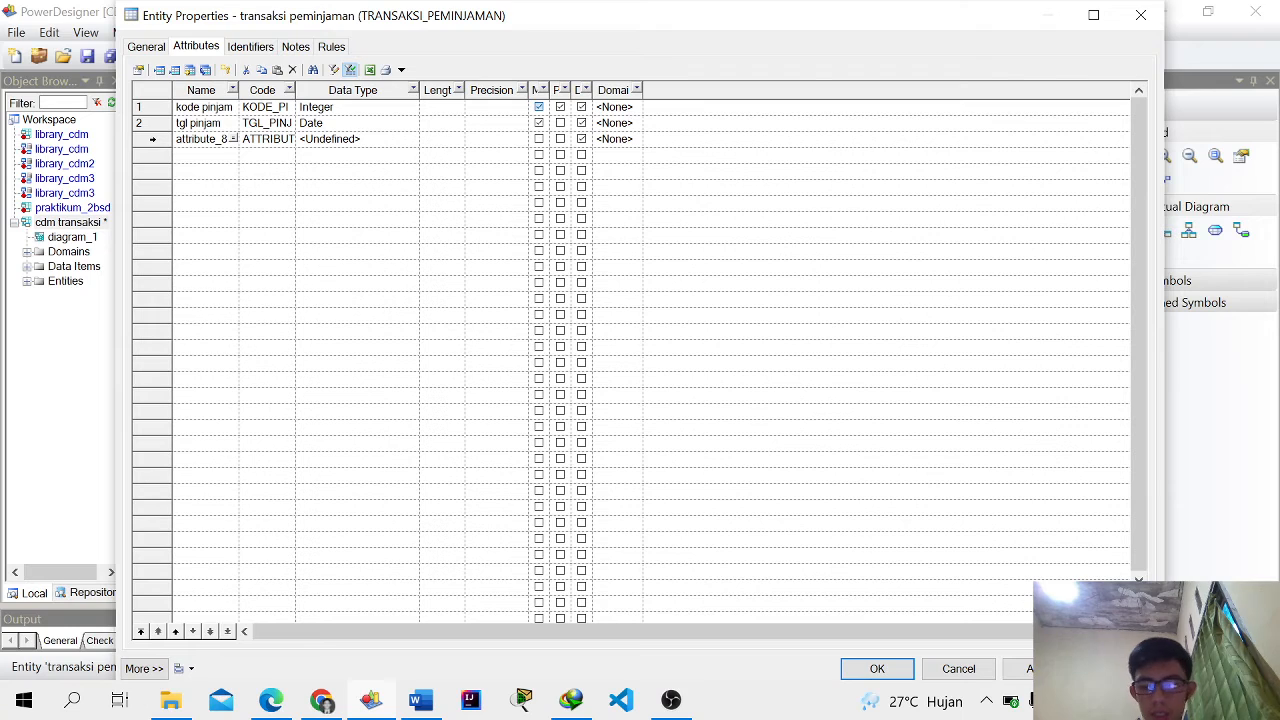
double_click(200, 139)
type("t")
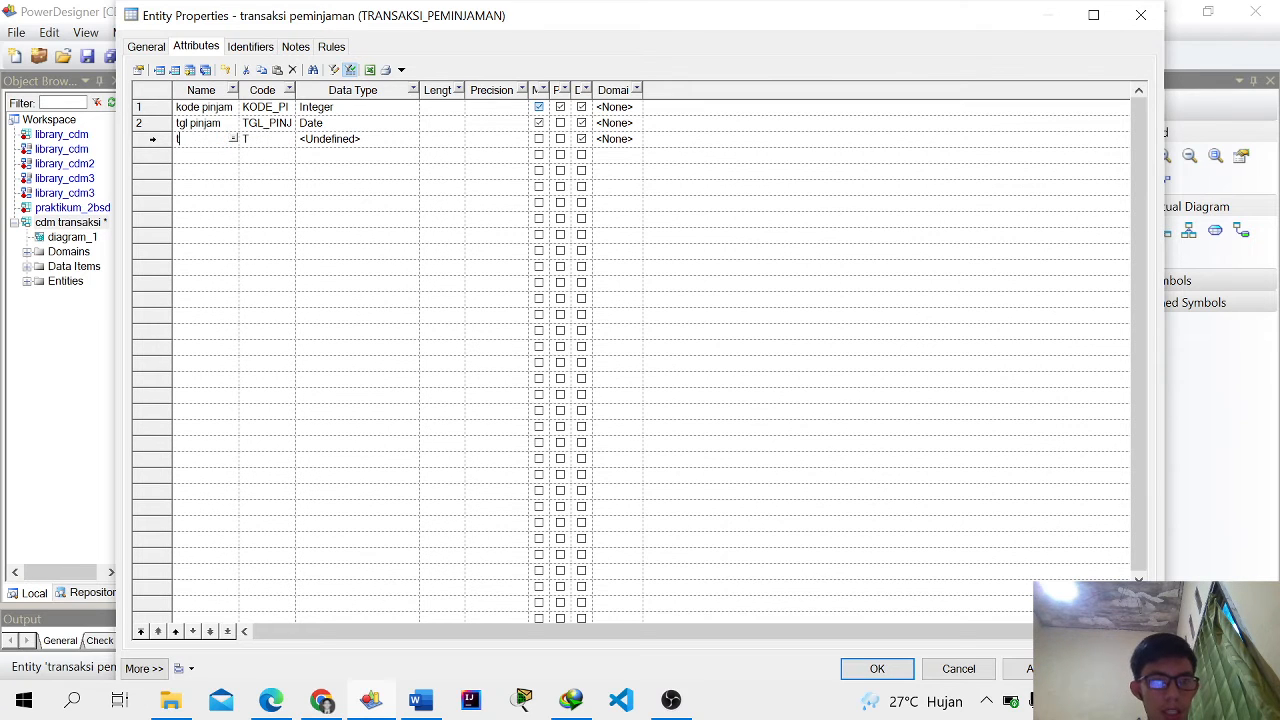
type("gl kembali")
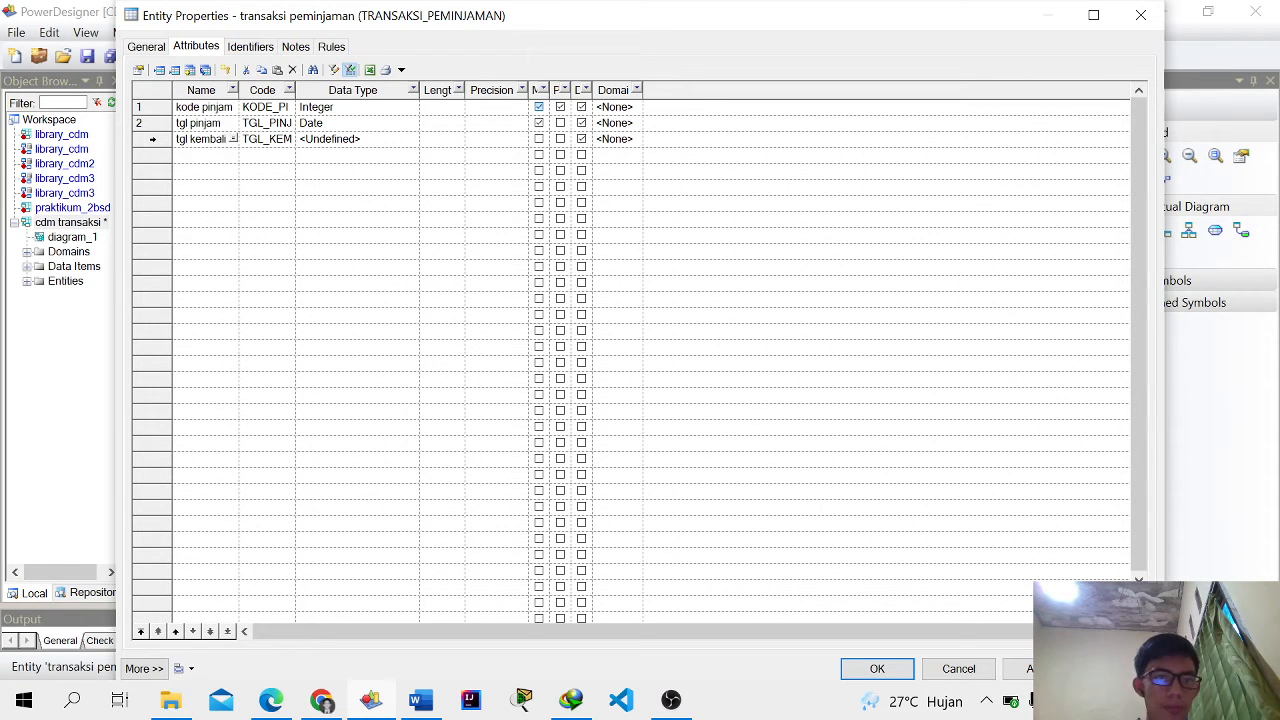
Step: Make tgl kembali a mandatory attribute of type Date and save the transaksi peminjaman entity's properties
left_click(372, 141)
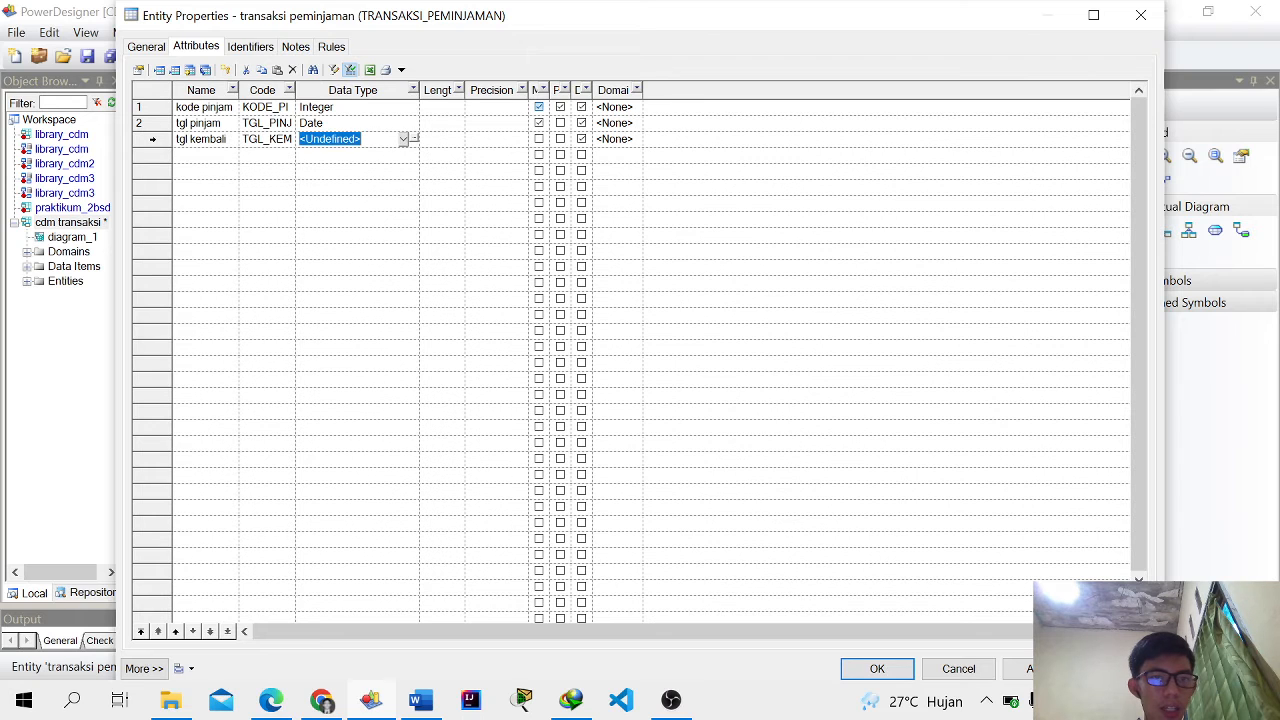
left_click(415, 139)
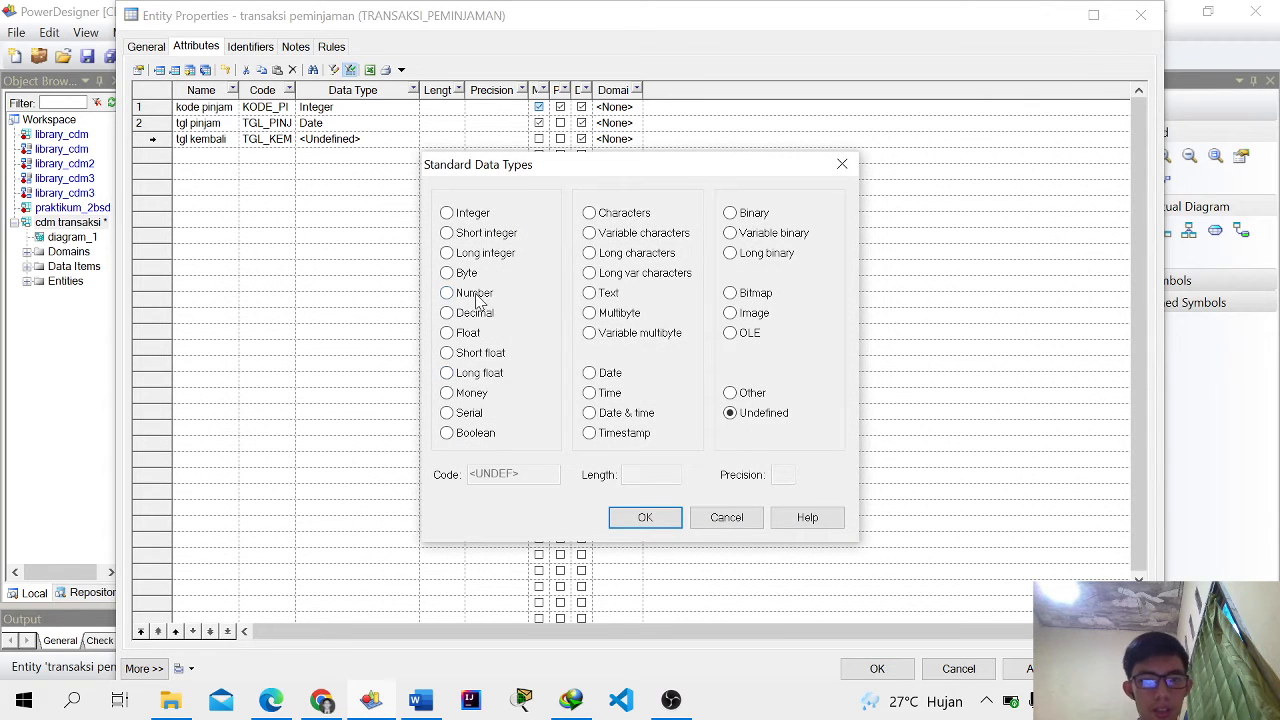
left_click(611, 376)
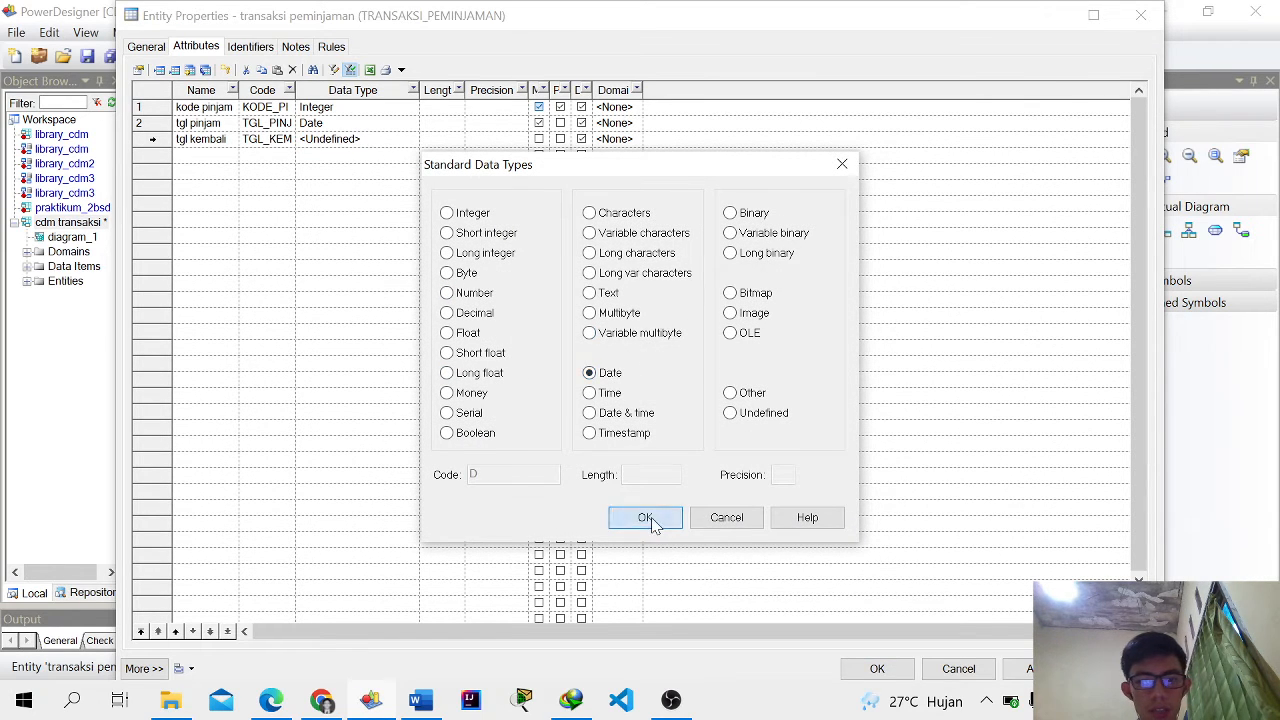
left_click(648, 517)
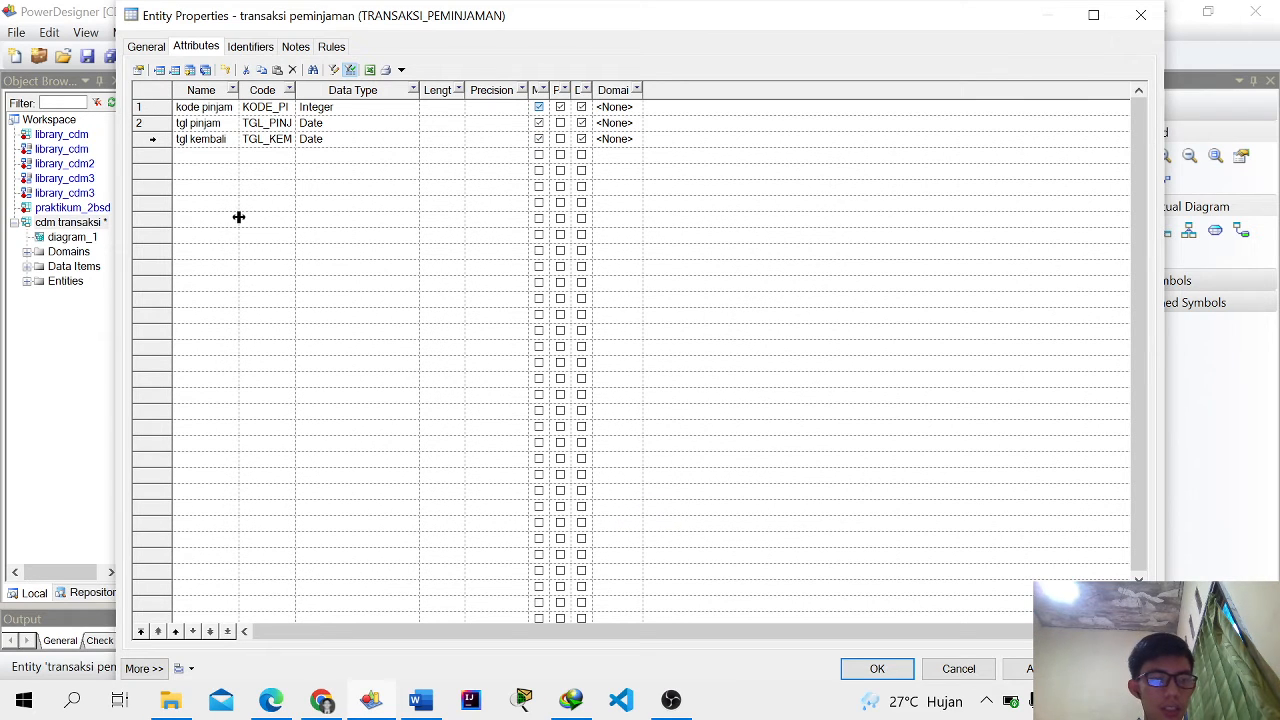
left_click(893, 673)
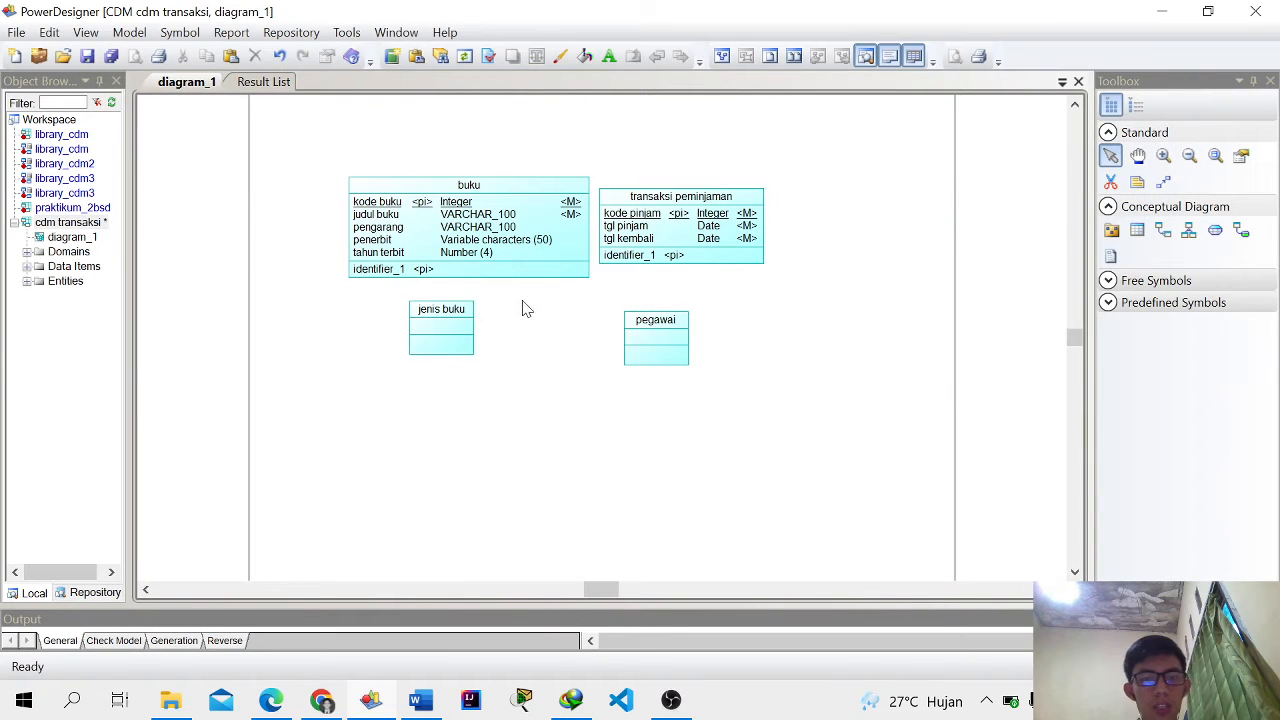
Step: Open the attributes of the jenis buku entity and add a first attribute named id jenis buku
double_click(448, 345)
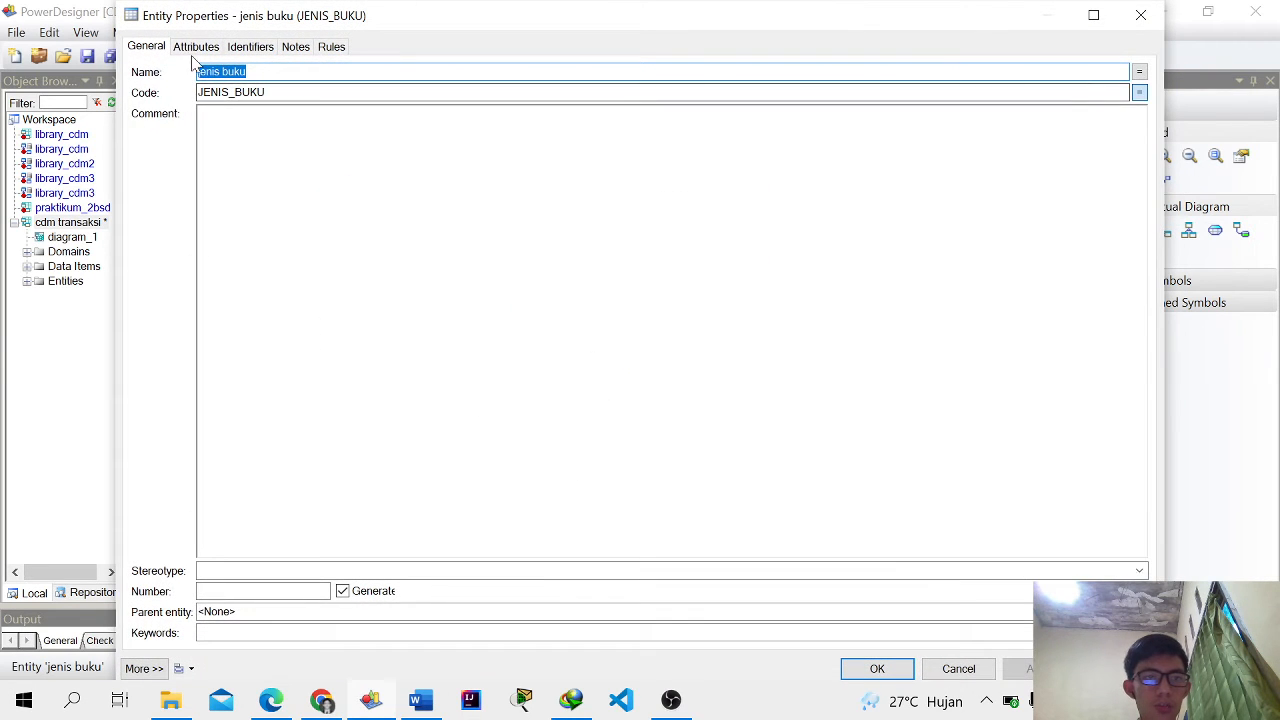
left_click(192, 46)
left_click(210, 128)
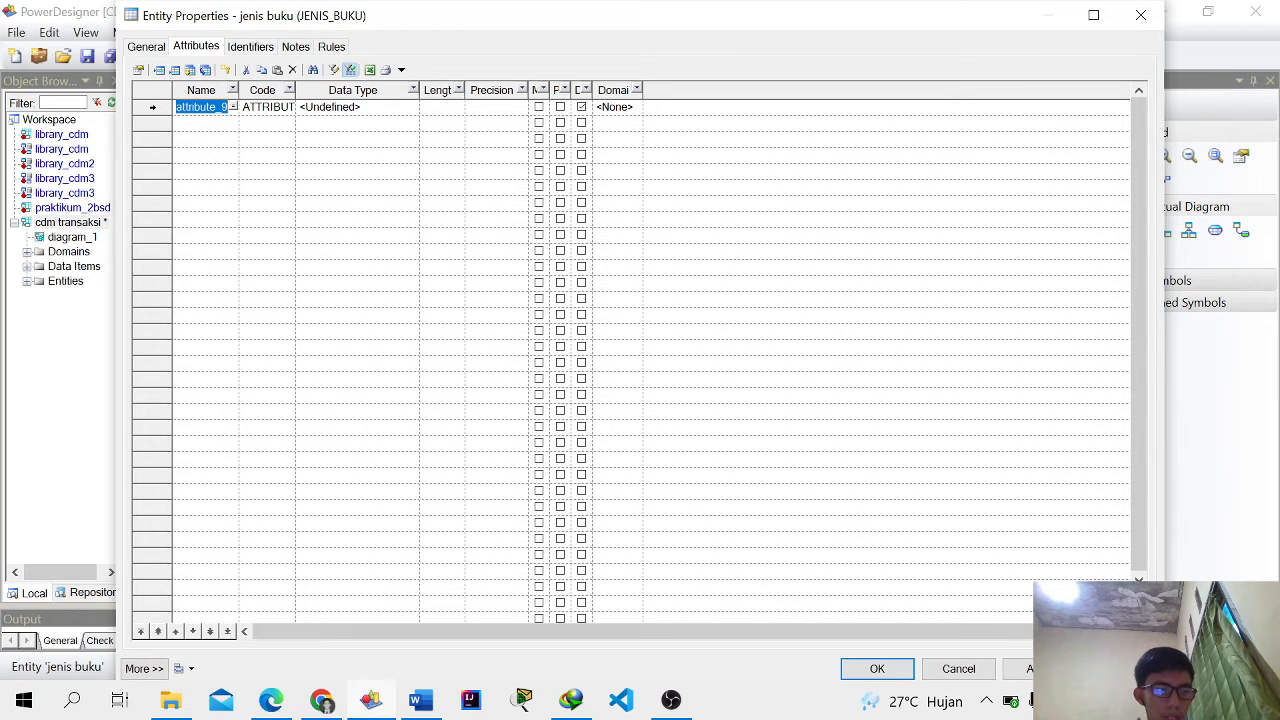
type("id jen")
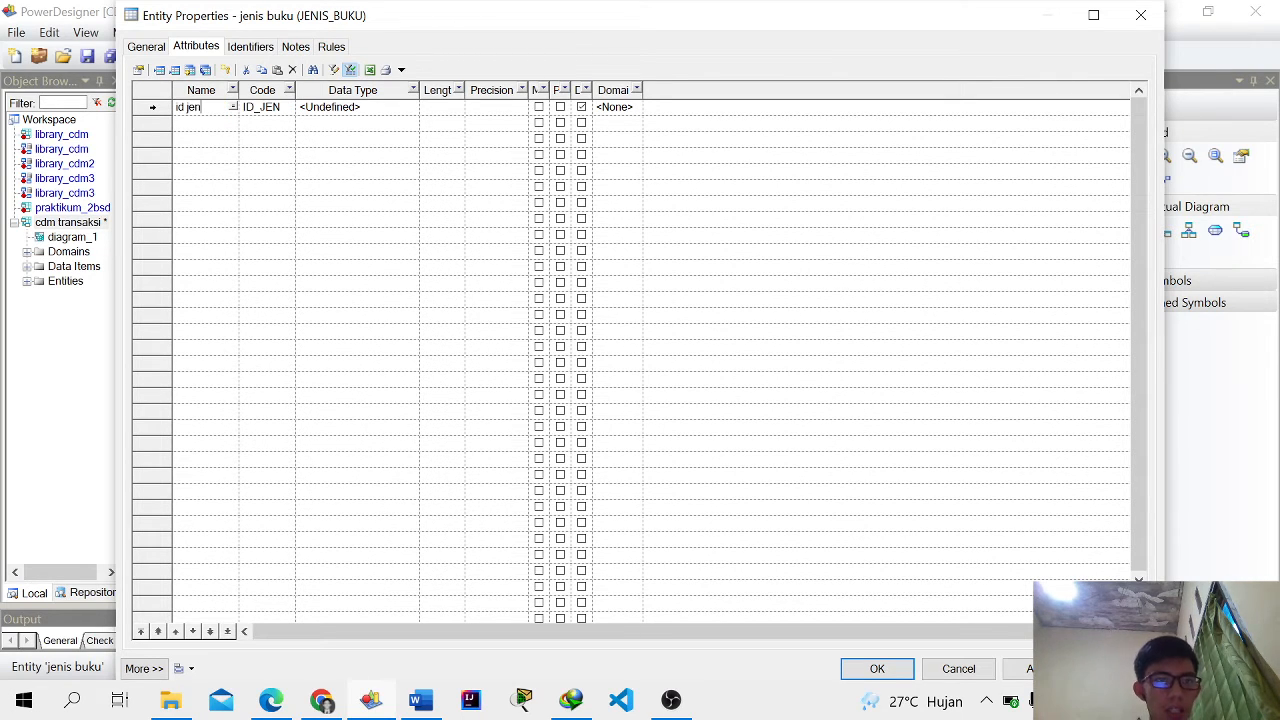
type("is buku")
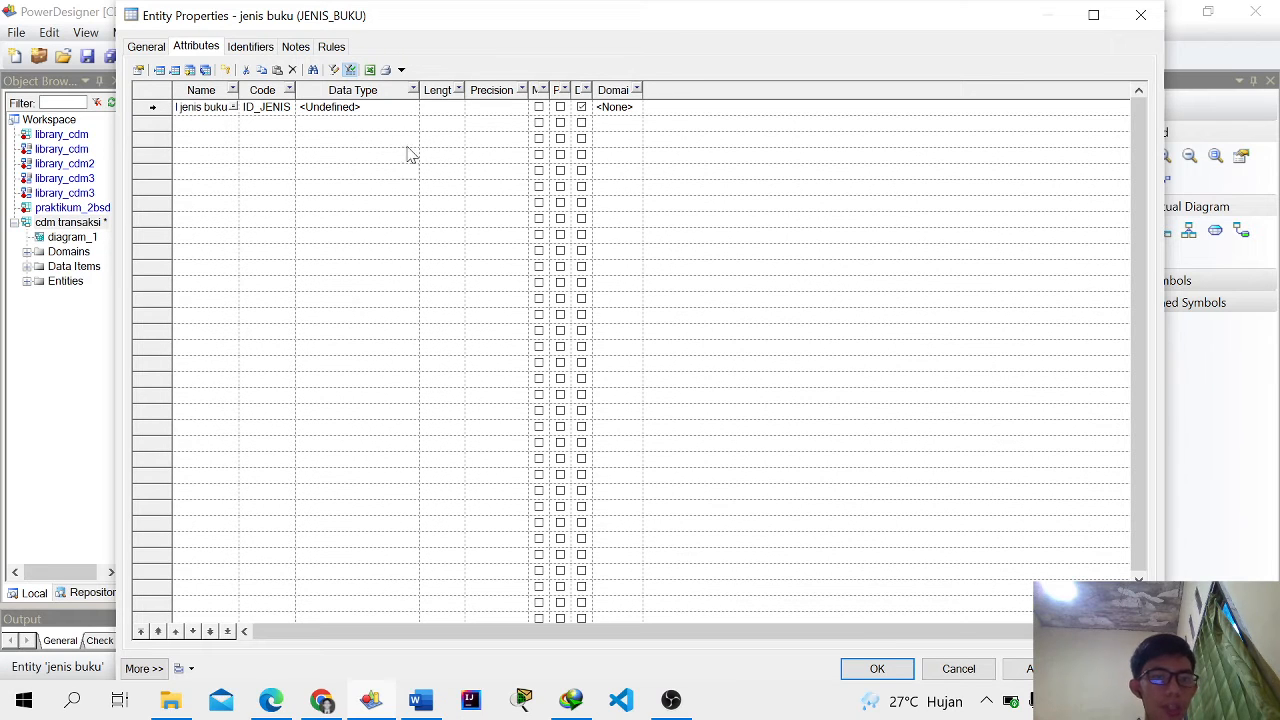
Step: Set the data type of id jenis buku to Integer and mark it as a mandatory primary identifier
left_click(405, 108)
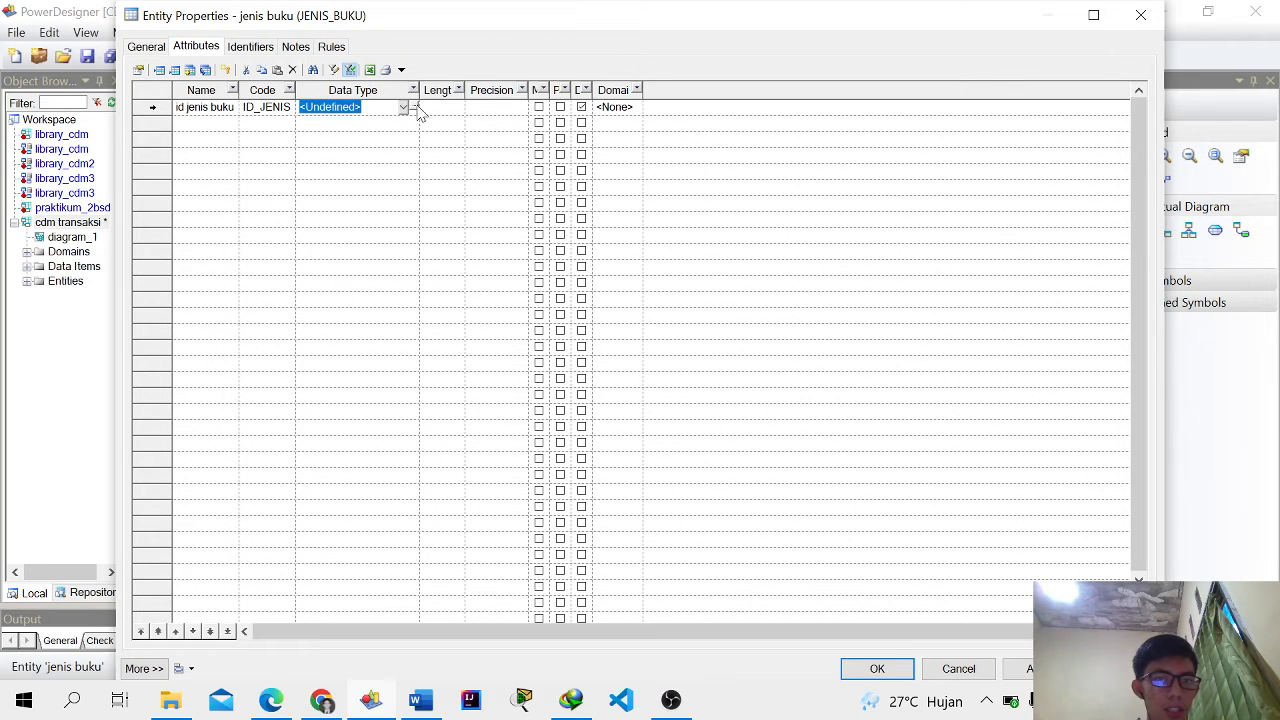
left_click(414, 108)
left_click(452, 213)
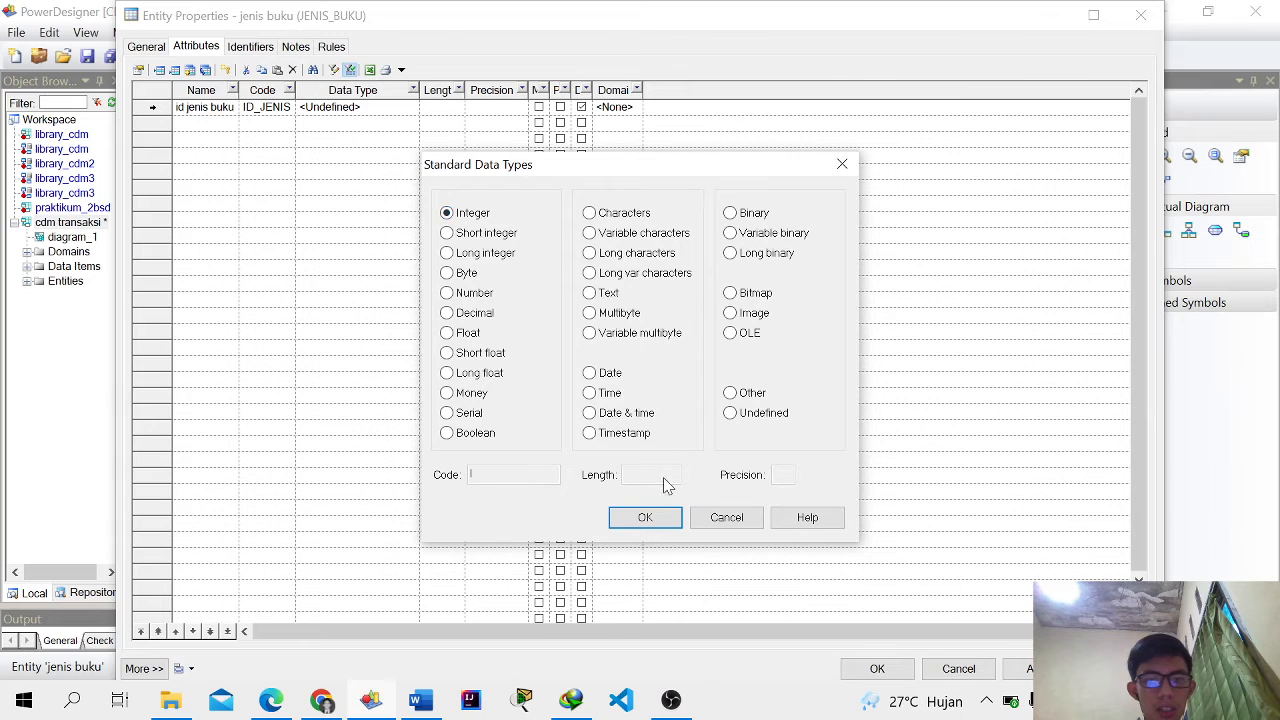
left_click(640, 517)
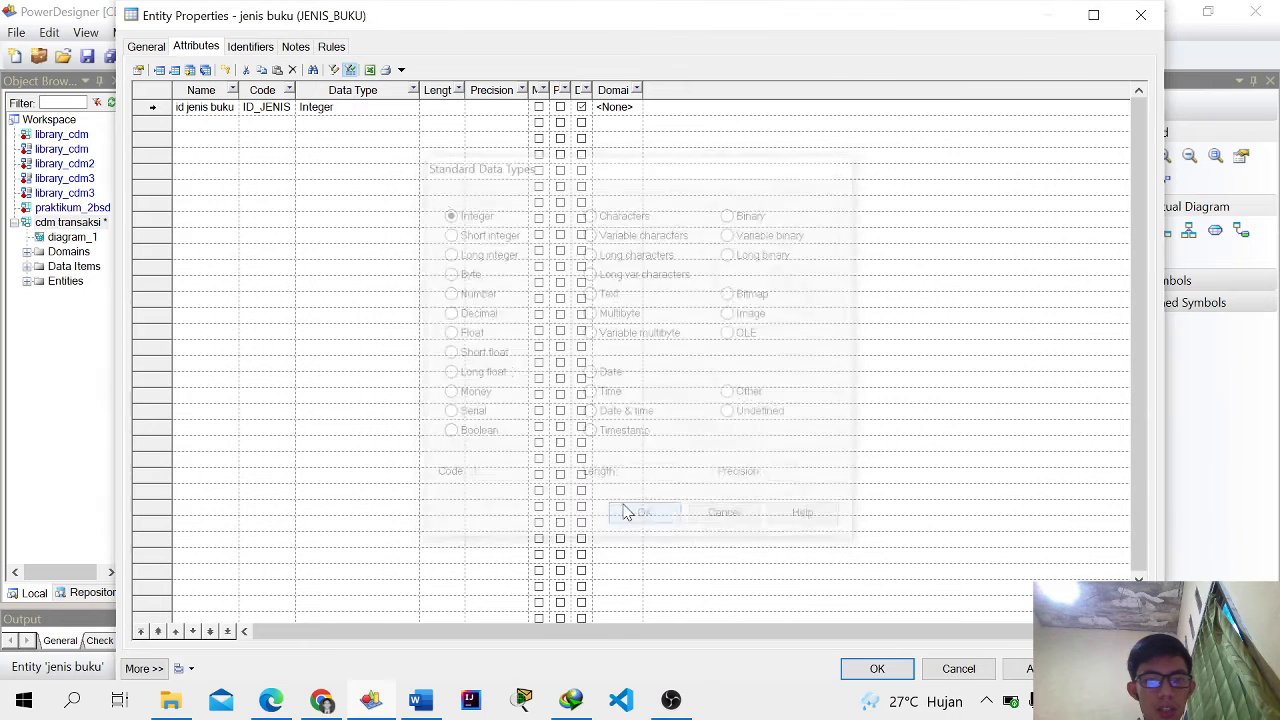
left_click(539, 107)
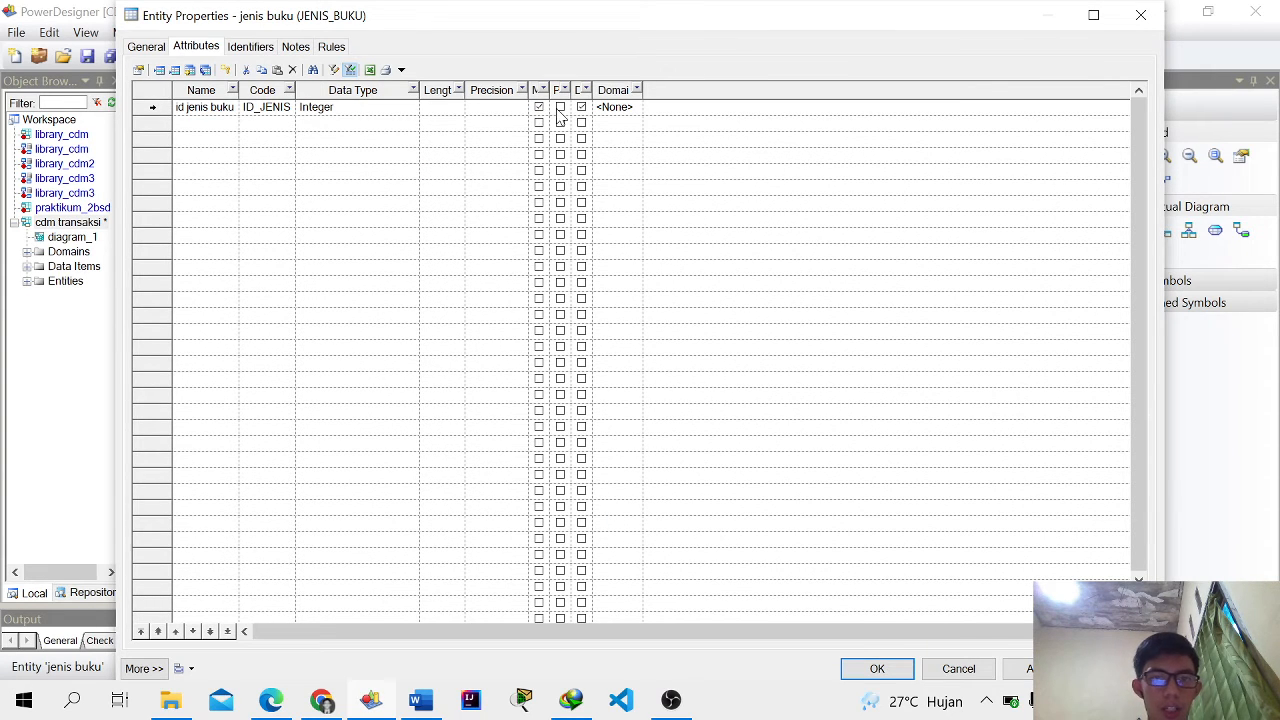
Step: Add a second attribute named nama jenis buku to the jenis buku entity
left_click(214, 124)
left_click(208, 122)
double_click(208, 122)
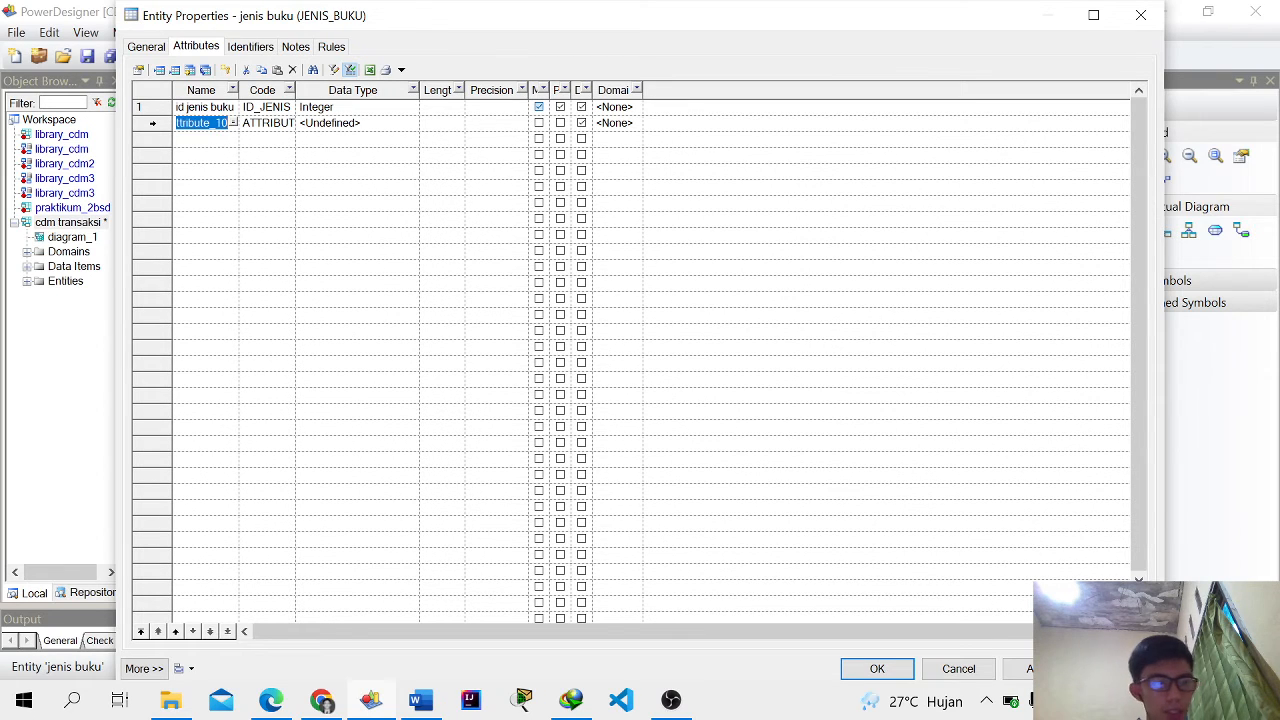
type("nama ")
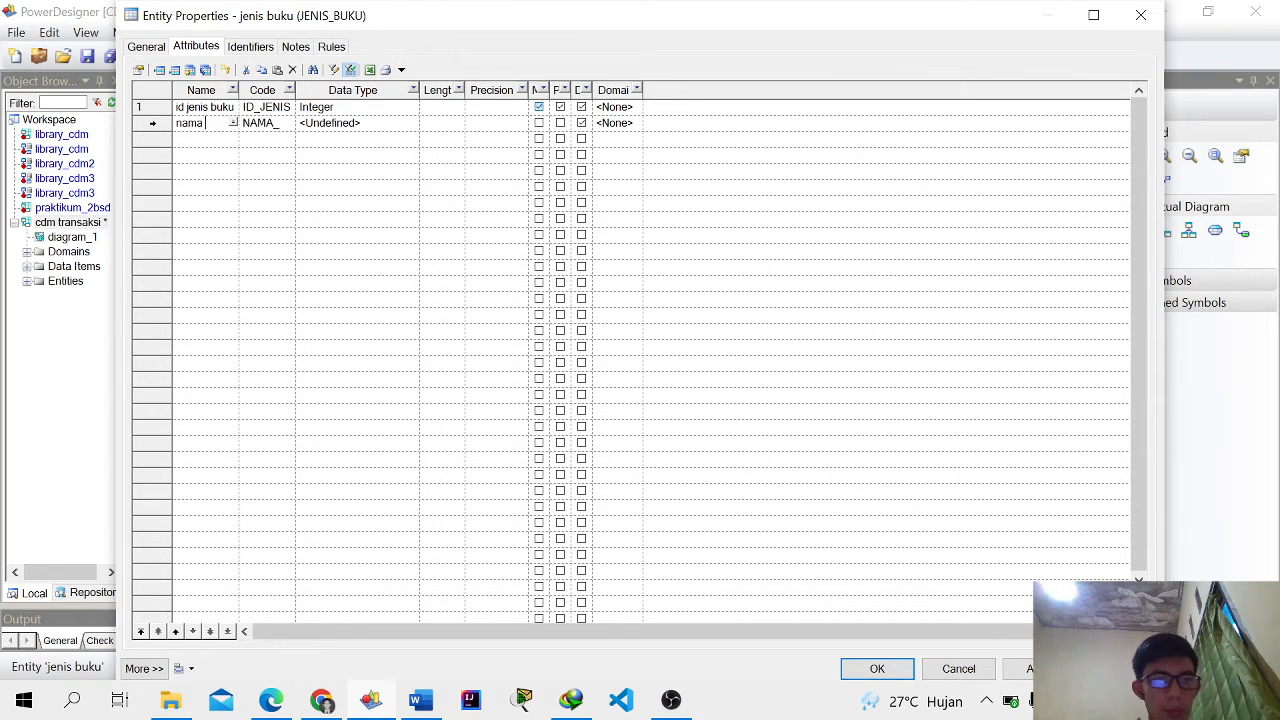
type("jenis buku")
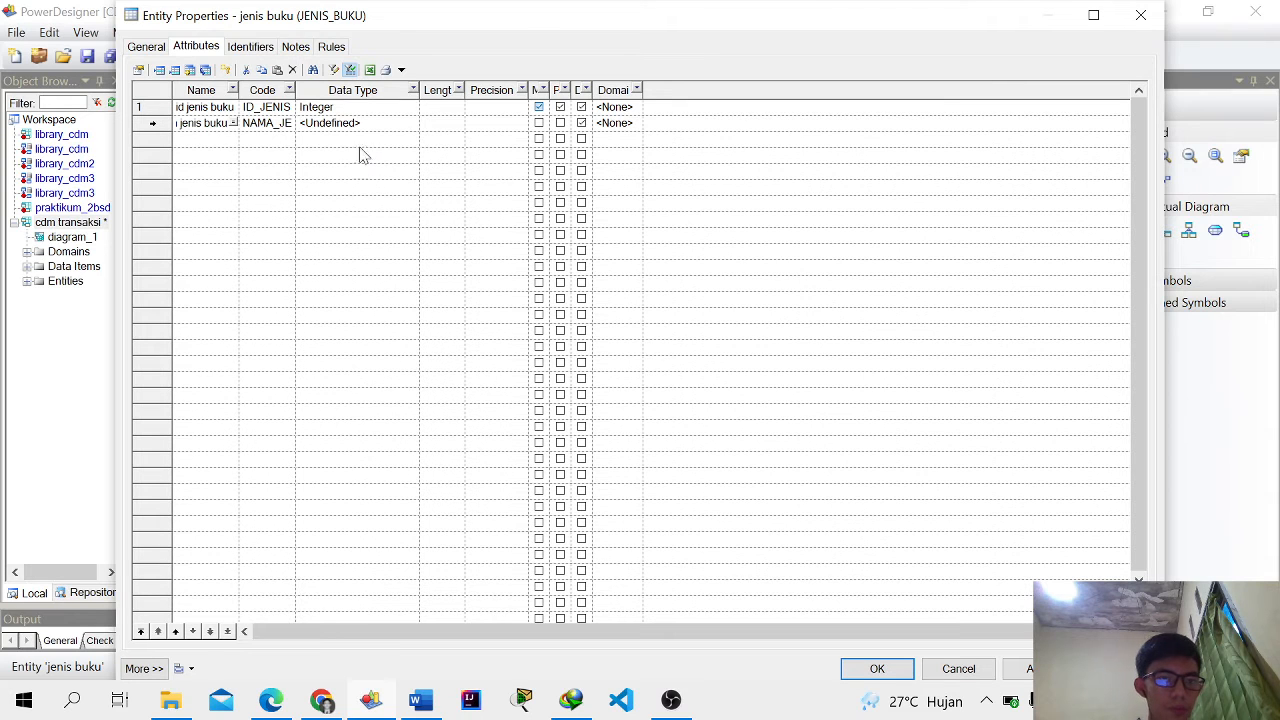
Step: Assign the varchar_100 domain to nama jenis buku, make it mandatory, and save the jenis buku entity's properties
left_click(366, 123)
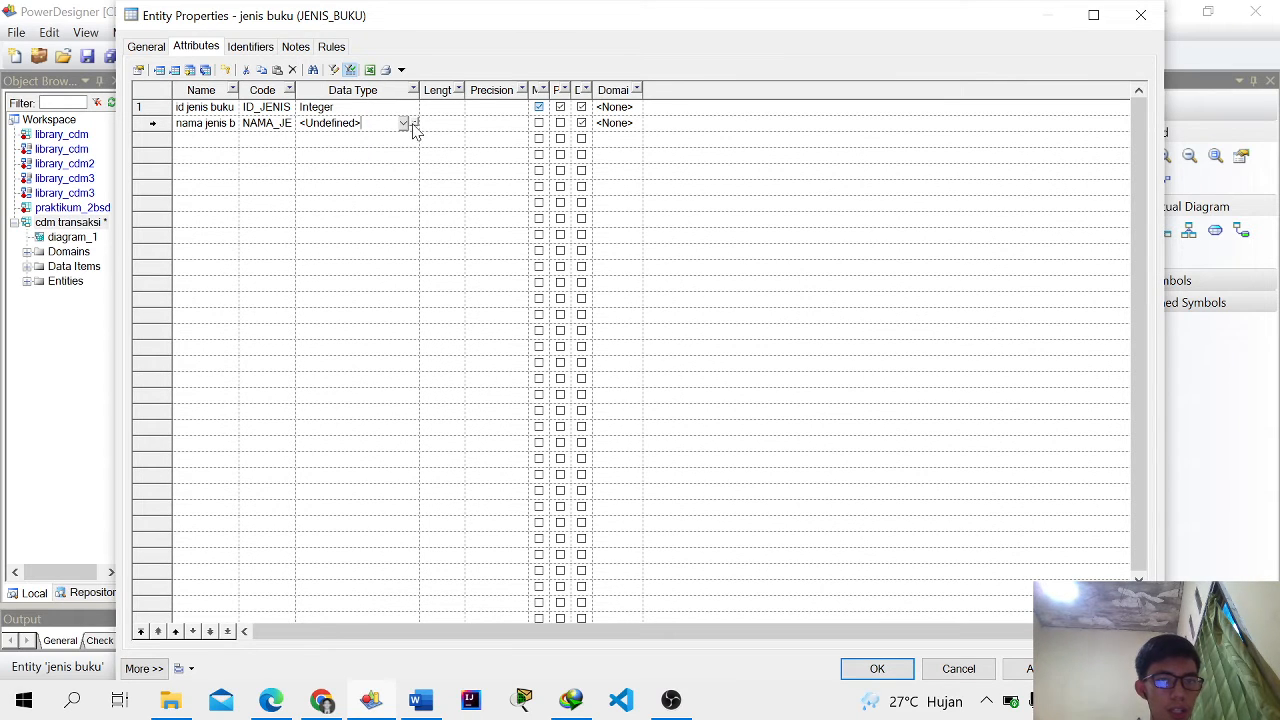
left_click(633, 126)
left_click(636, 123)
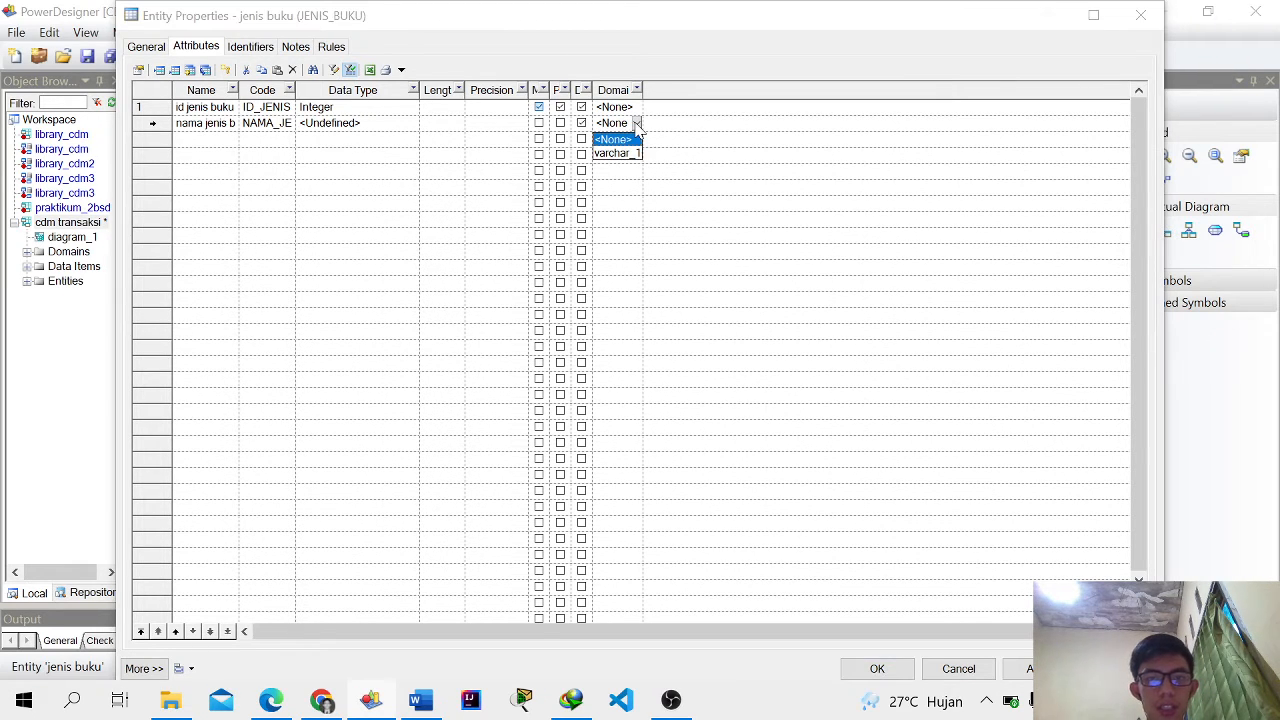
left_click(615, 153)
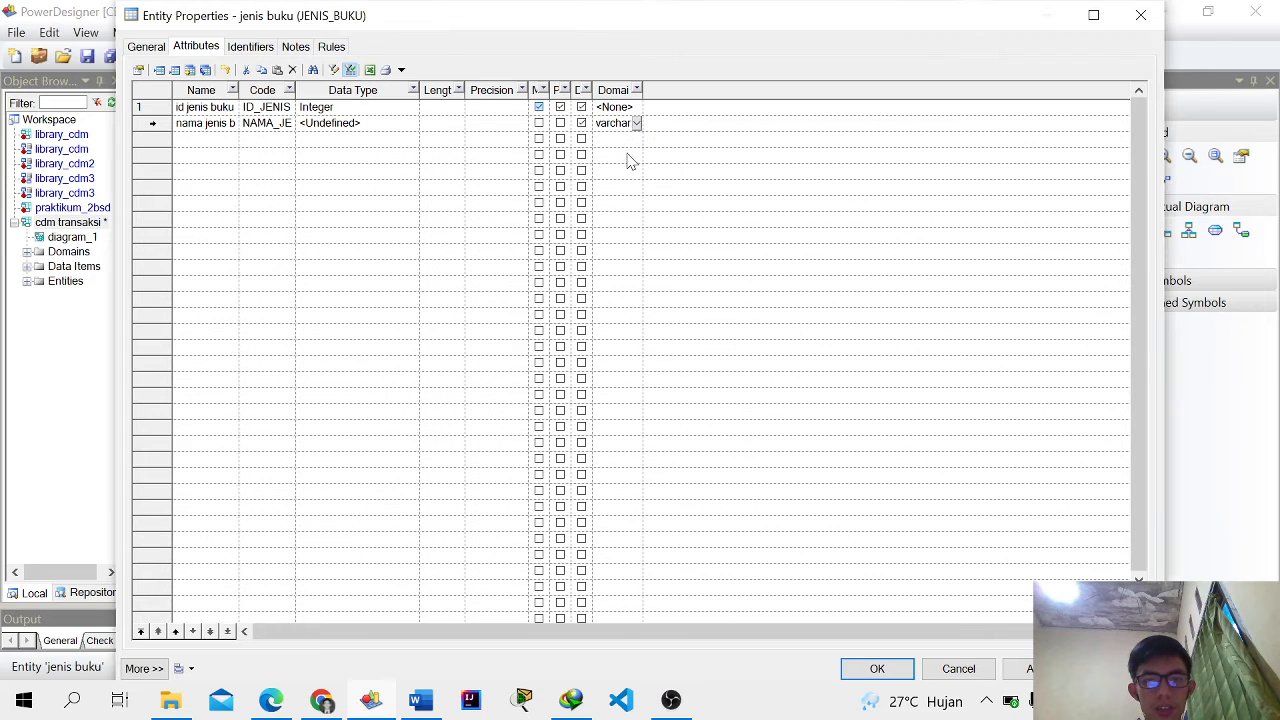
left_click(539, 124)
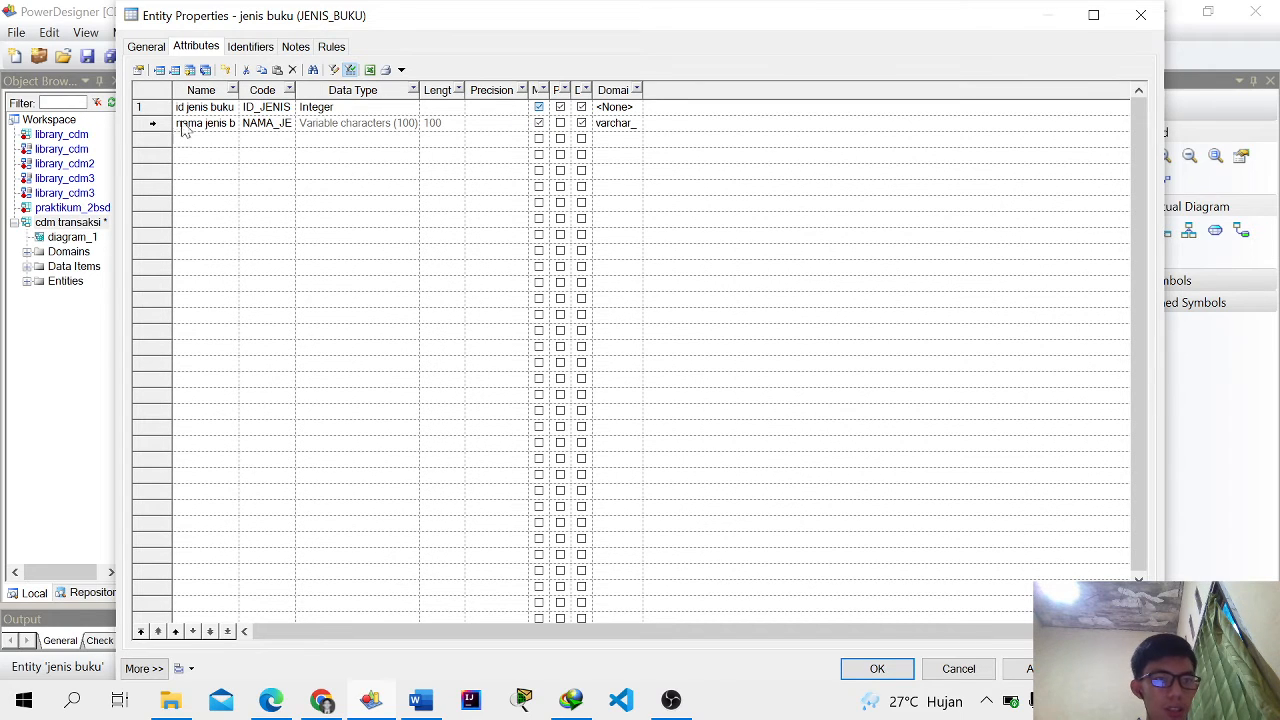
left_click(884, 667)
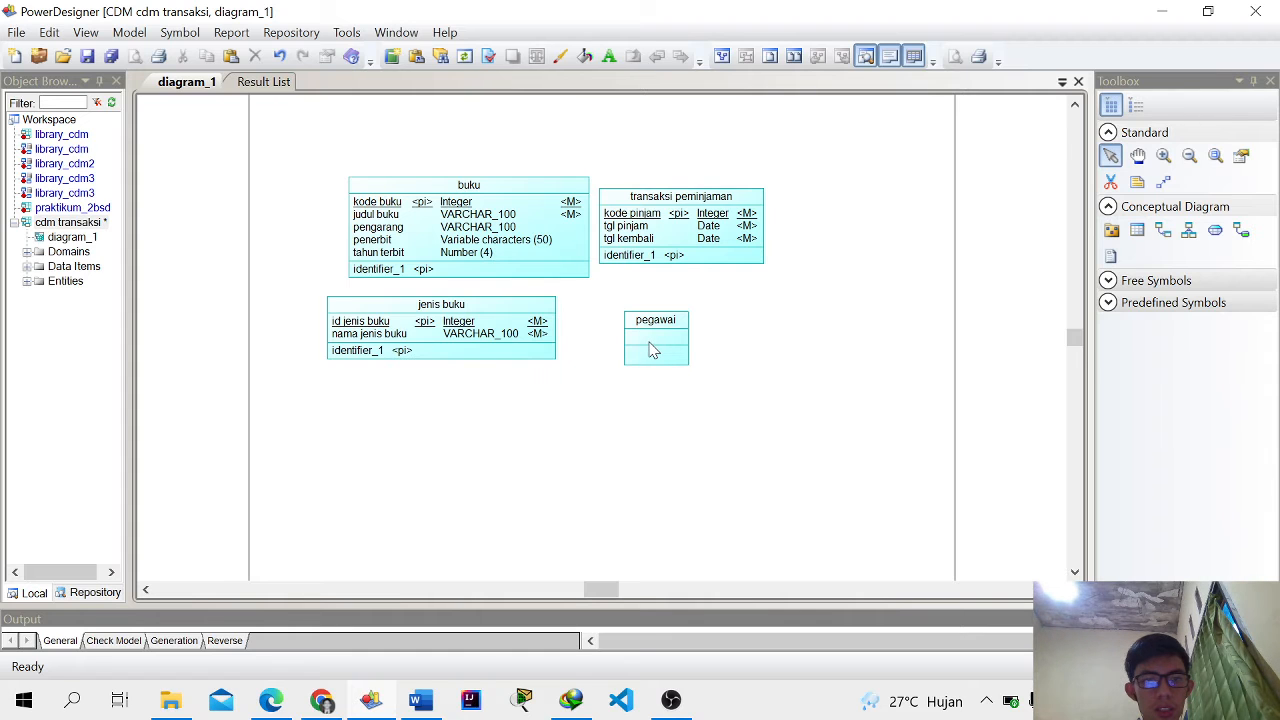
Step: Open the attributes of the pegawai entity and add an attribute named nomor induk pegawai
double_click(650, 350)
left_click(196, 47)
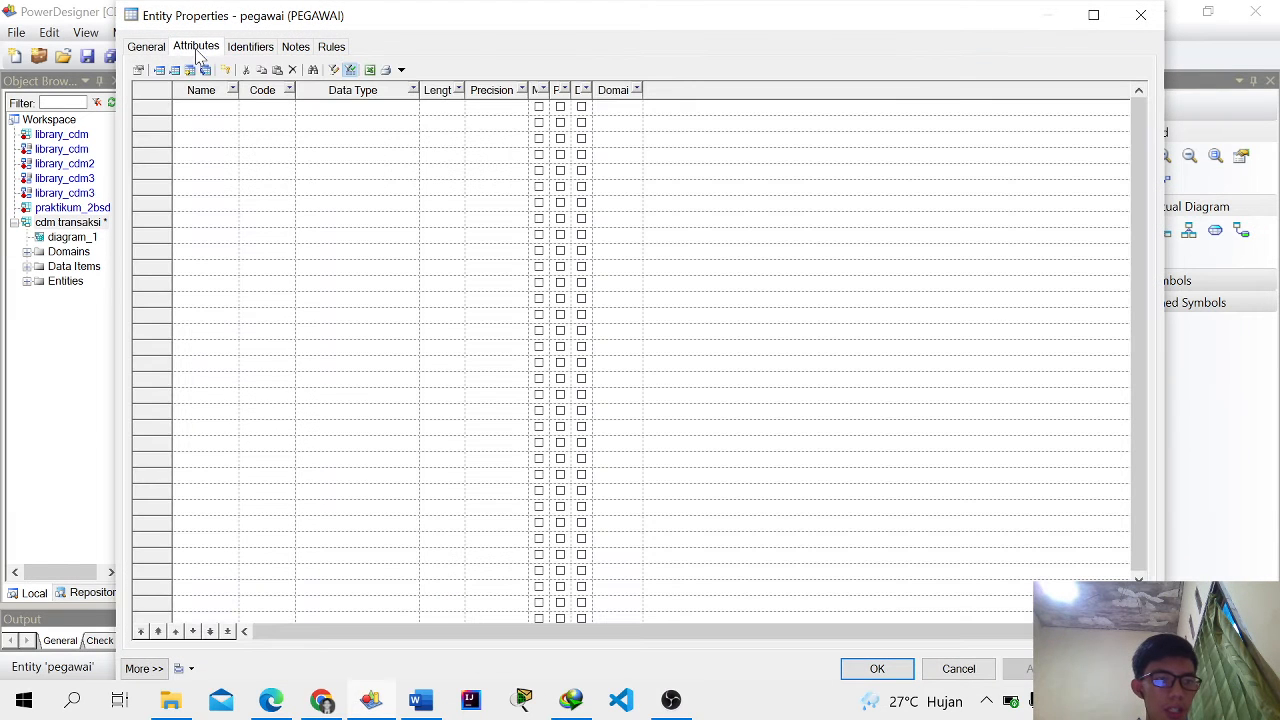
left_click(208, 107)
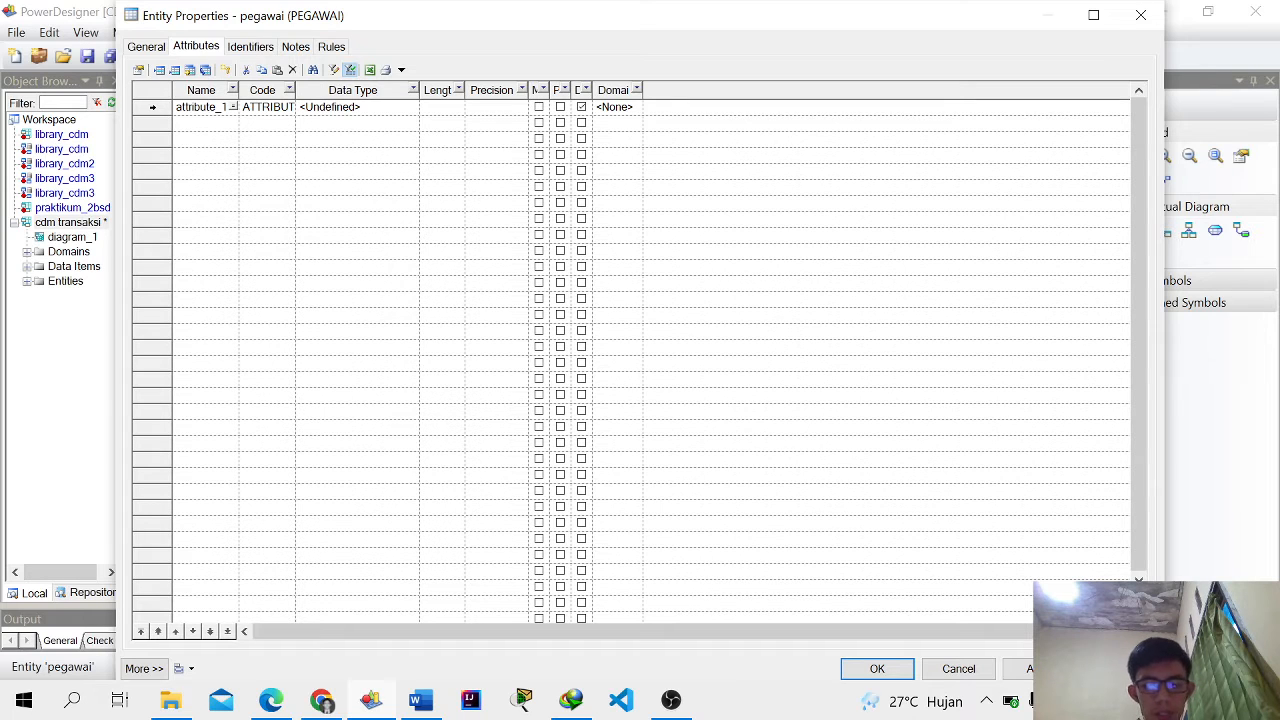
key("ctrl+a")
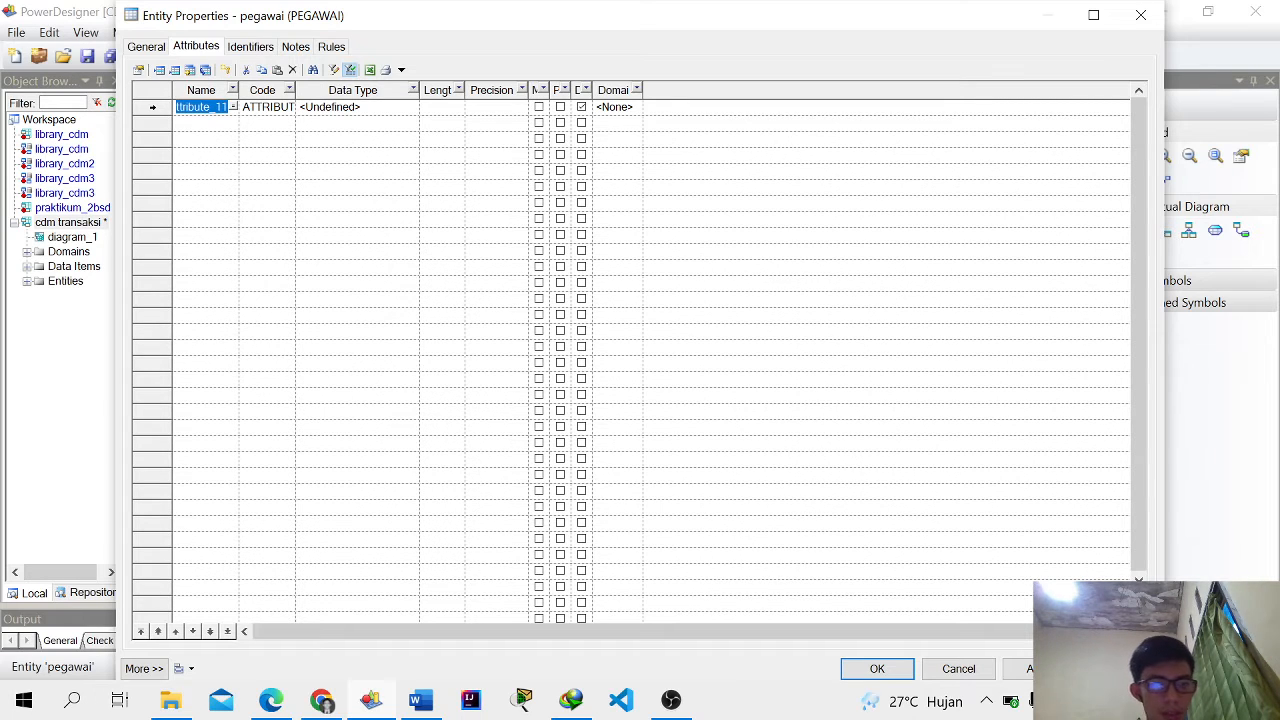
type("nomor ")
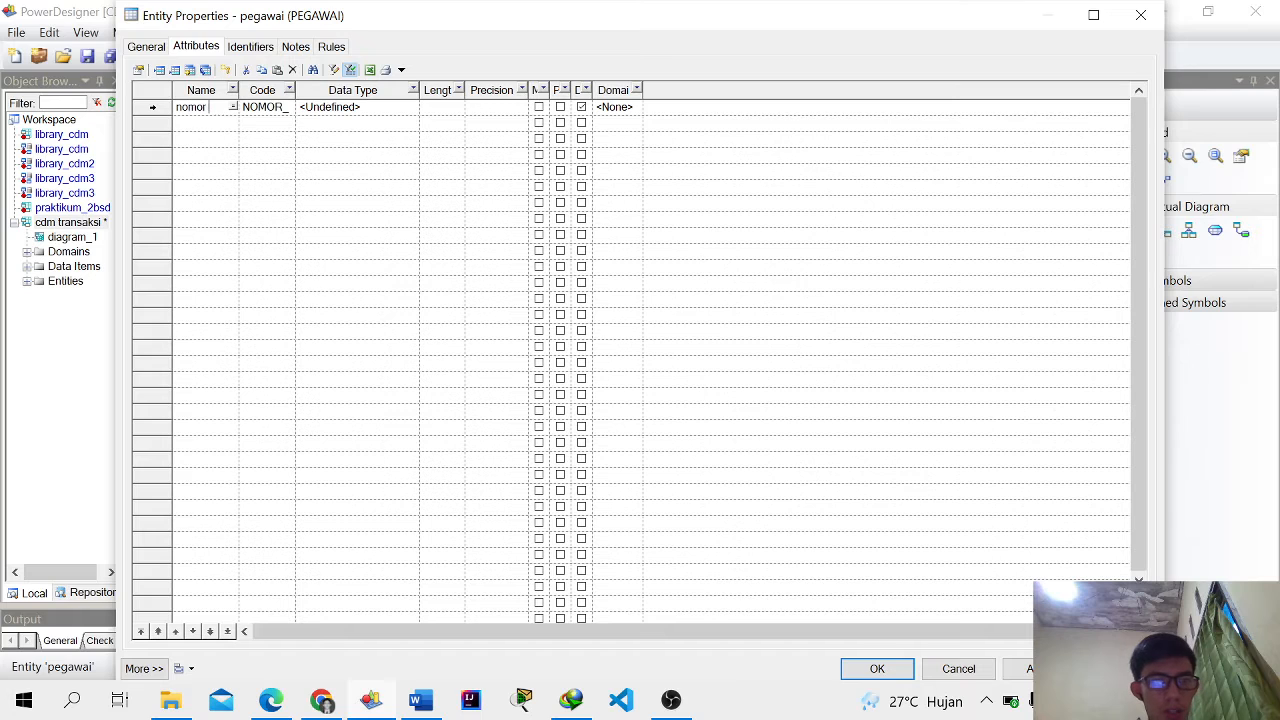
type("induk peg")
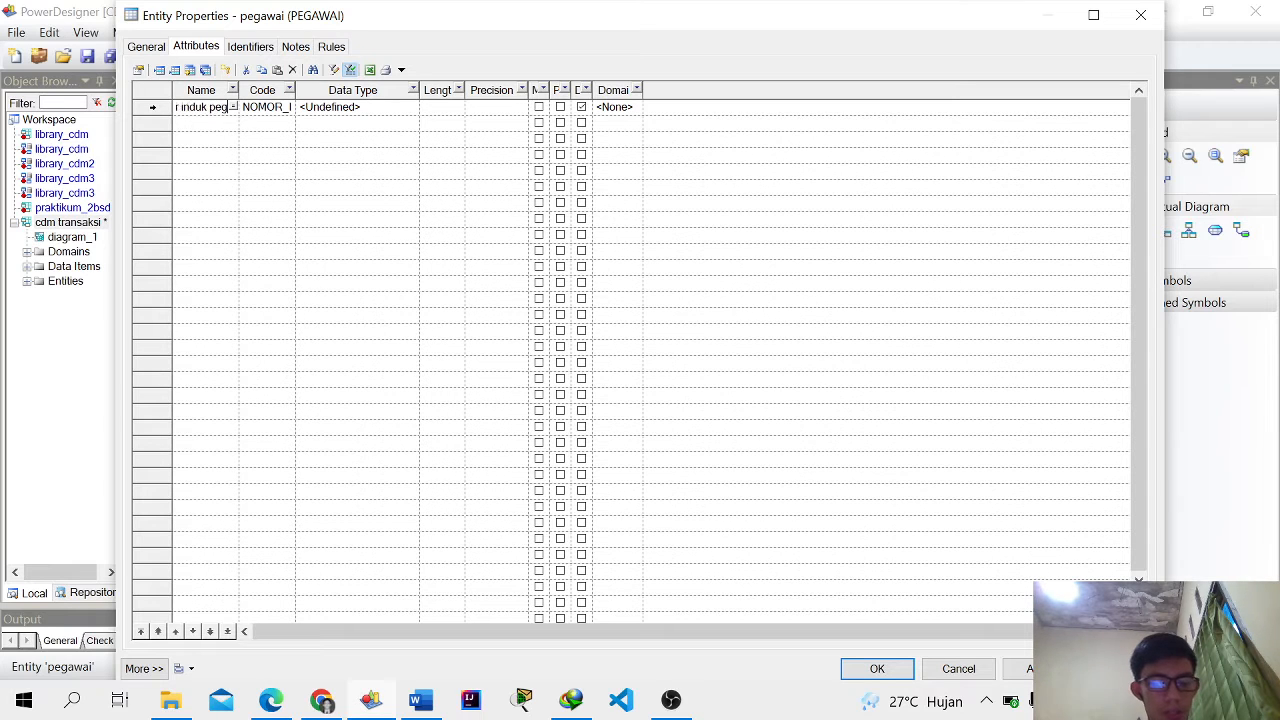
type("awai")
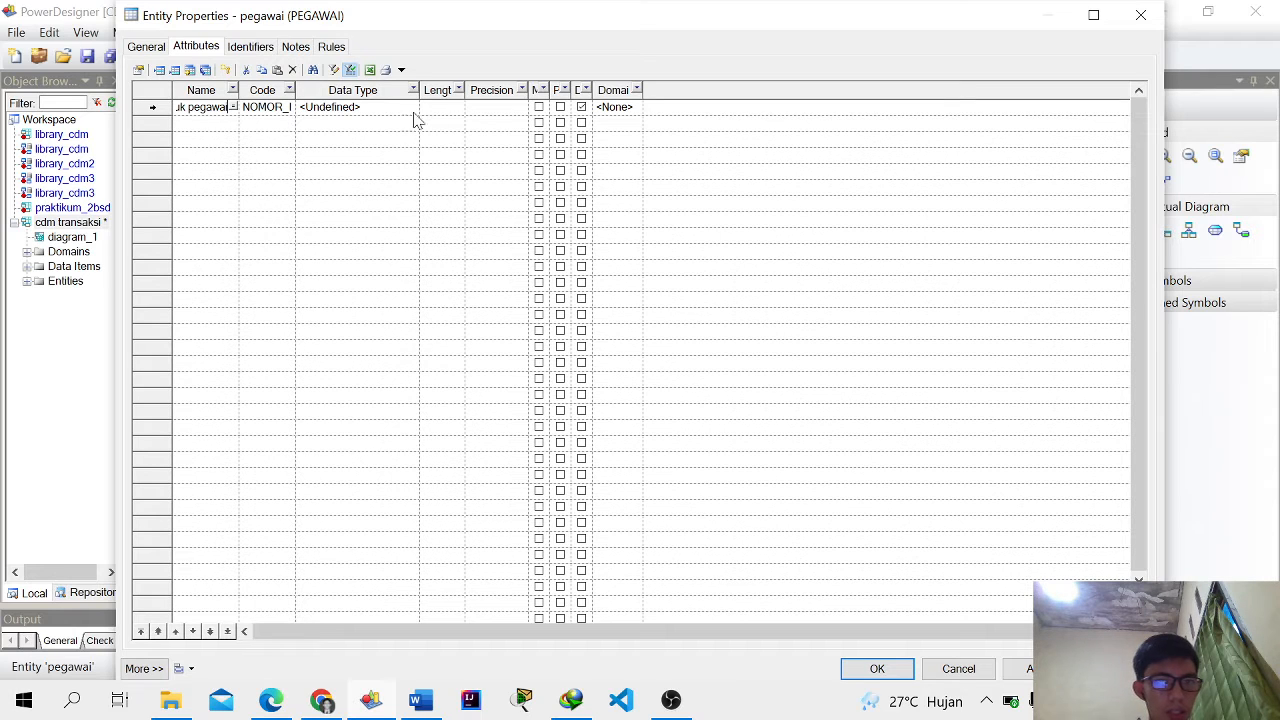
Step: Make nomor induk pegawai a mandatory primary identifier of type Integer, and save the pegawai entity's properties
left_click(560, 107)
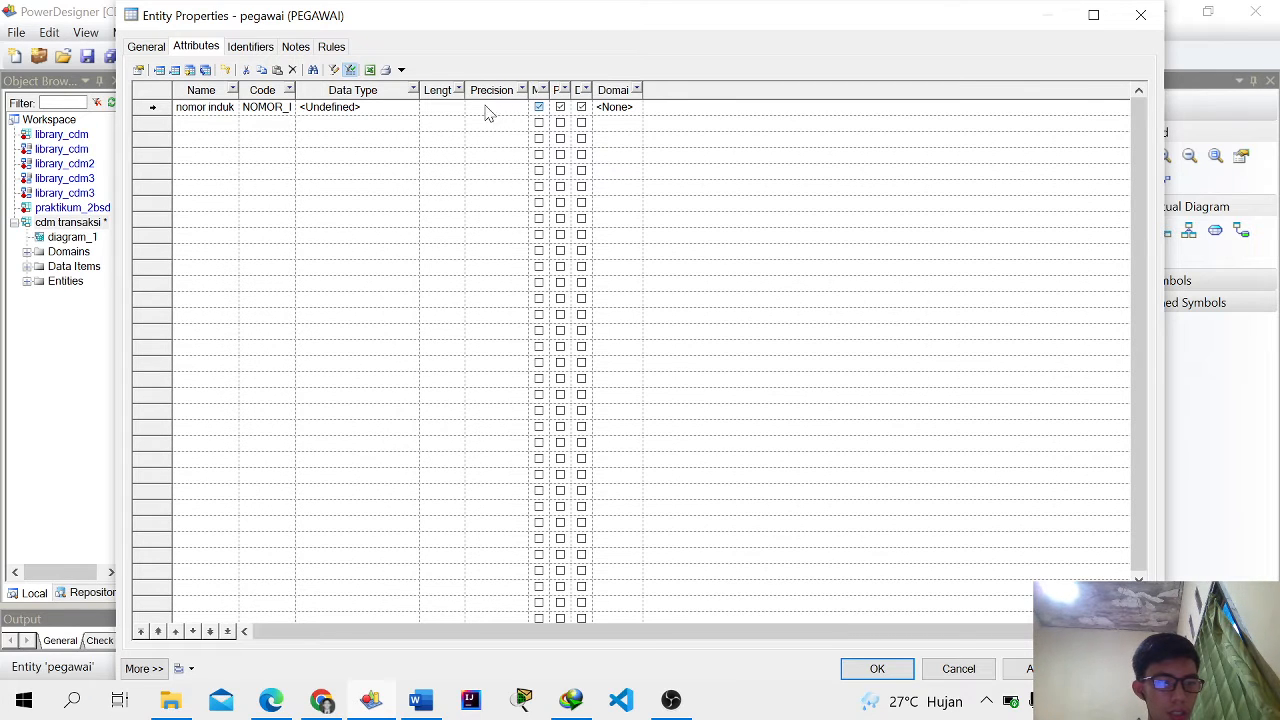
left_click(408, 109)
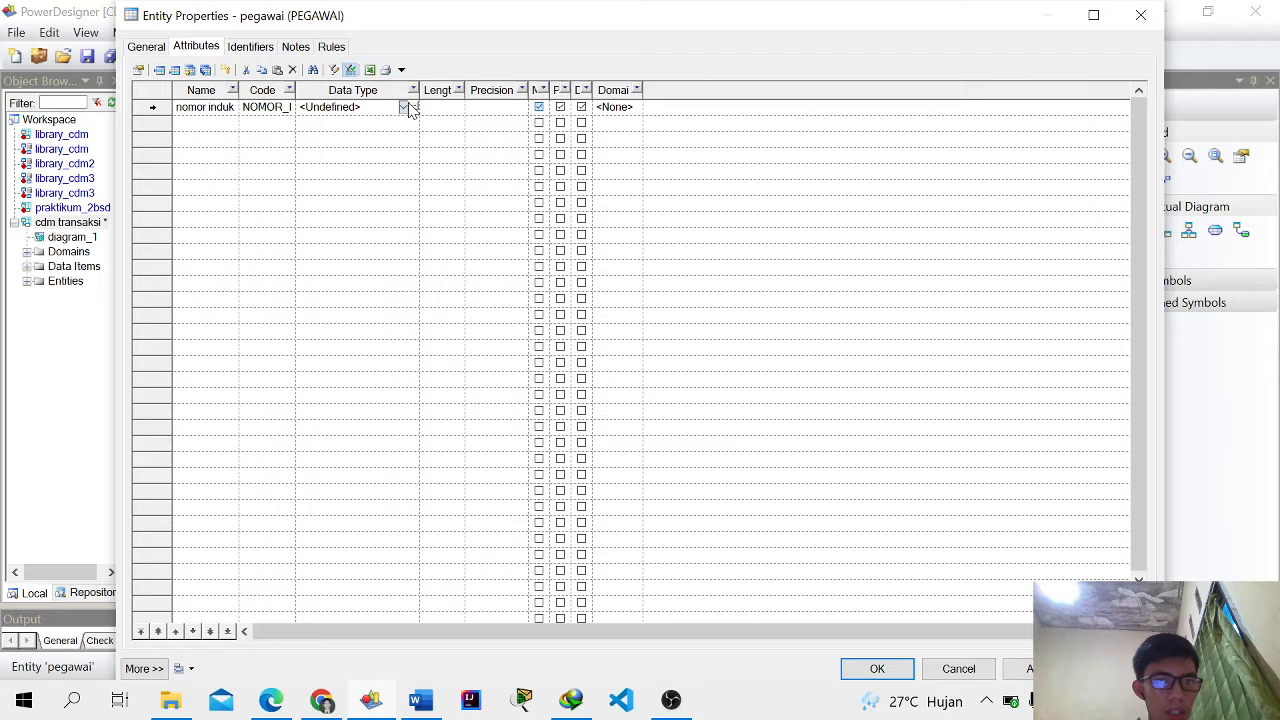
left_click(405, 107)
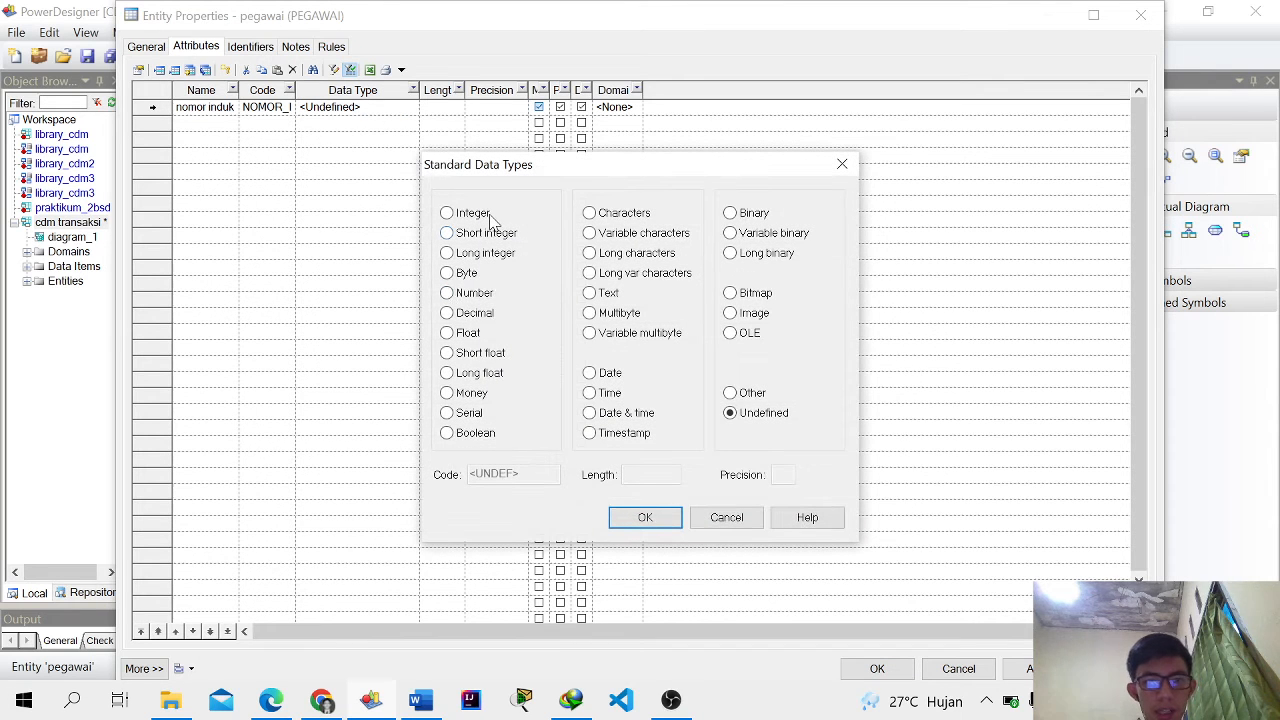
left_click(490, 216)
left_click(645, 517)
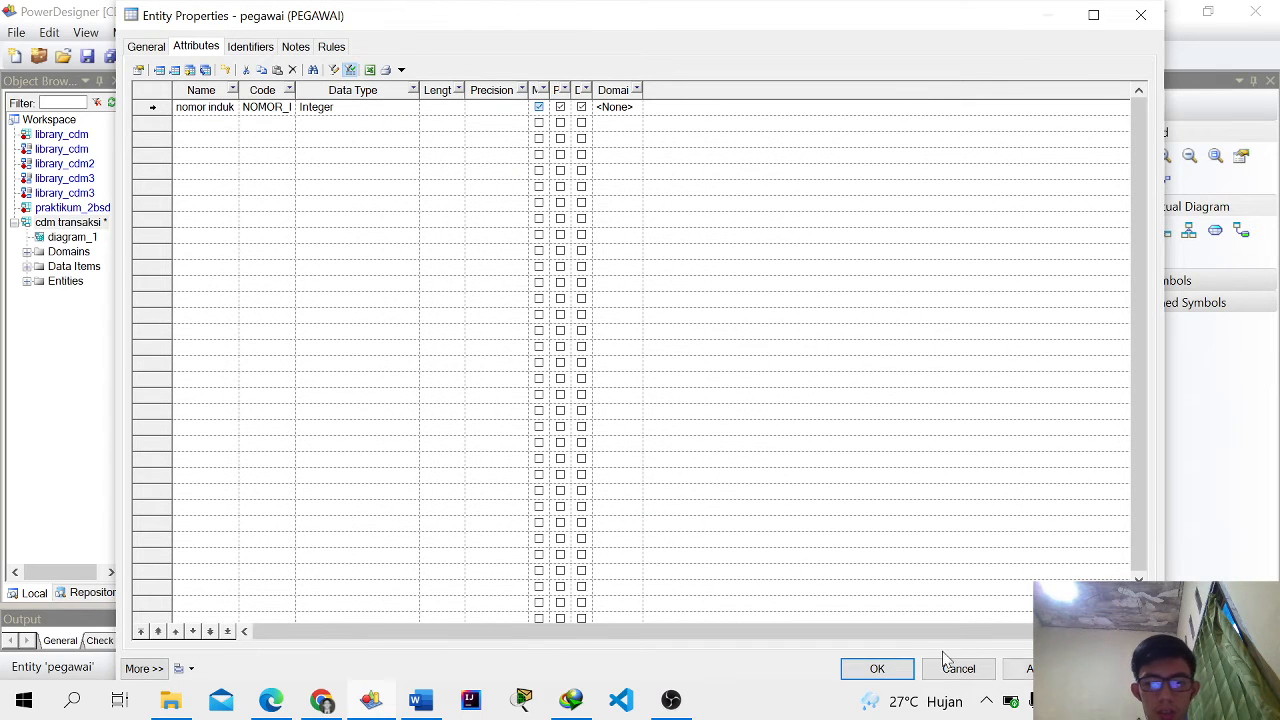
left_click(877, 668)
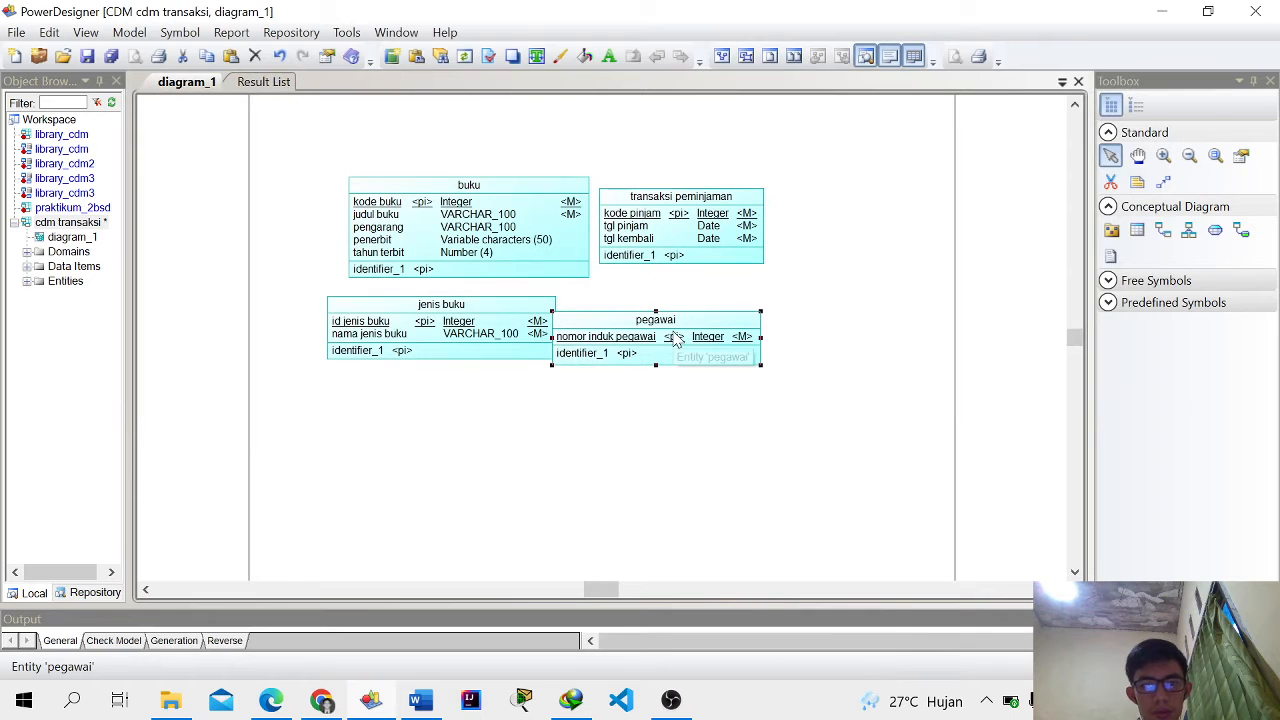
Step: Separate the overlapping entities into a loose grid, with jenis buku below buku and pegawai below transaksi peminjaman
left_click_drag(675, 340, 752, 347)
left_click_drag(509, 342, 497, 385)
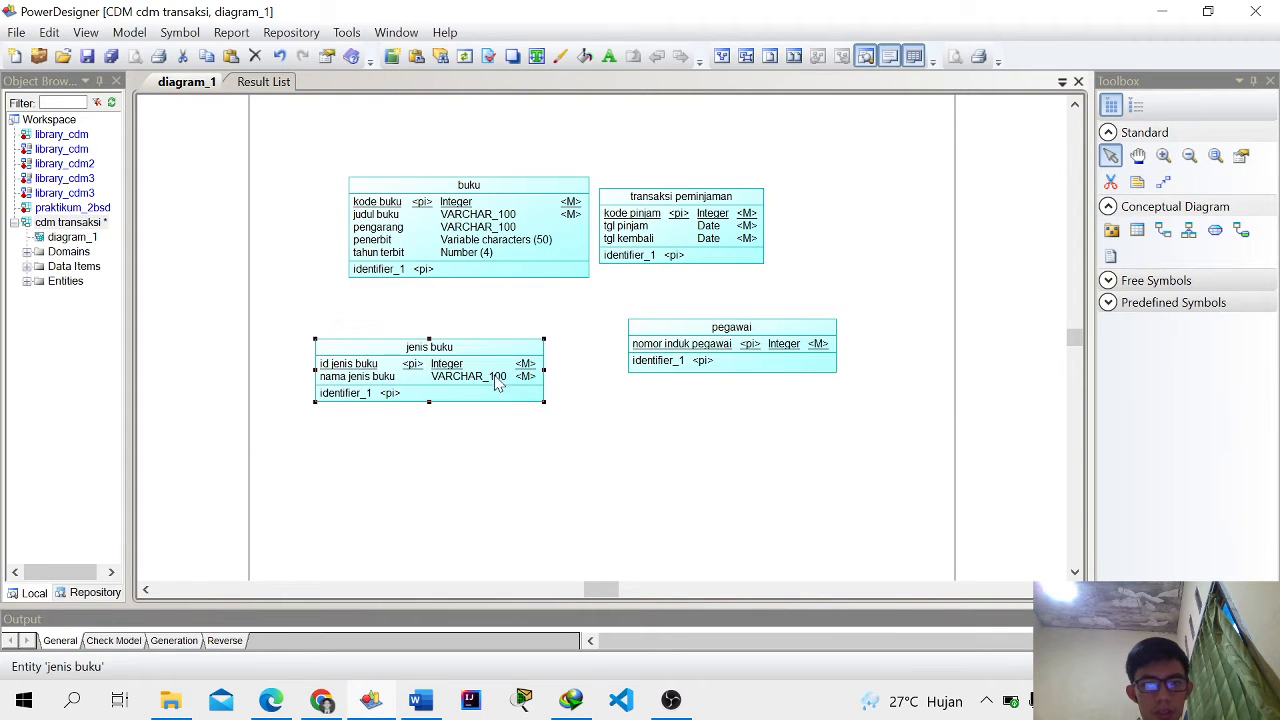
left_click_drag(727, 367, 688, 390)
left_click(660, 449)
mouse_move(516, 212)
left_mouse_down()
mouse_move(458, 208)
mouse_move(505, 218)
left_mouse_up()
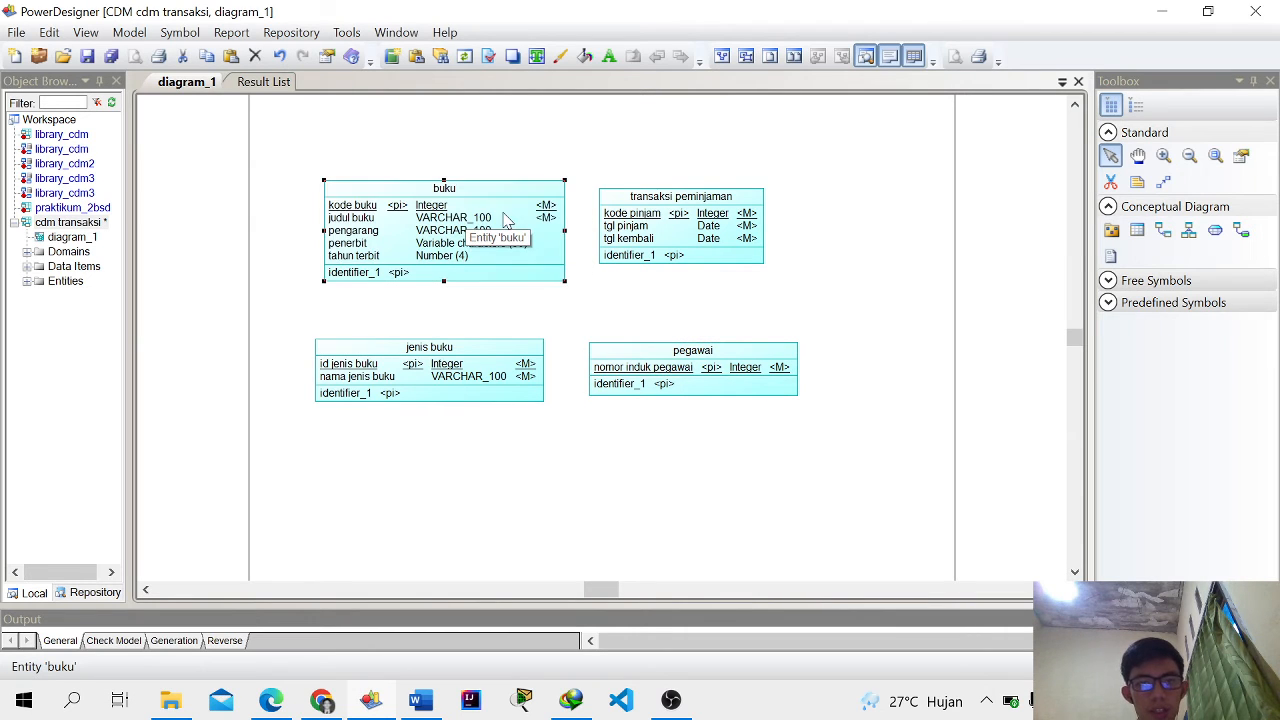
left_click_drag(655, 222, 676, 221)
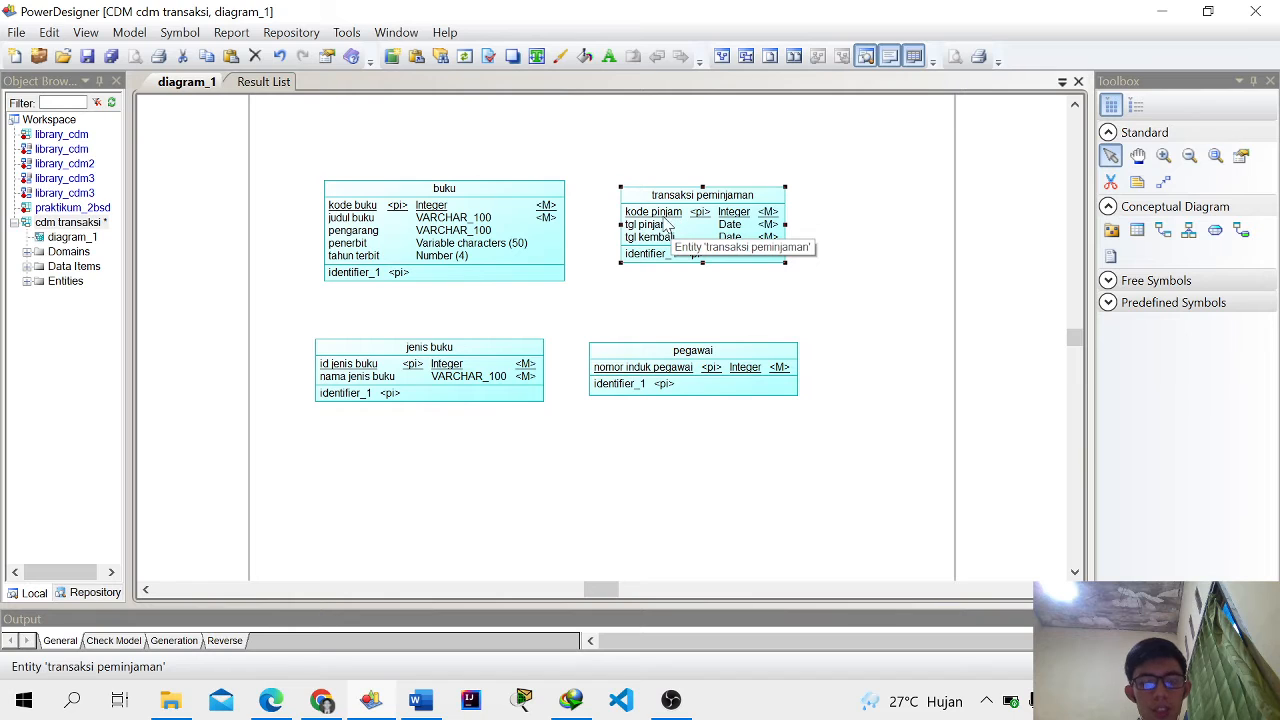
left_click(570, 206)
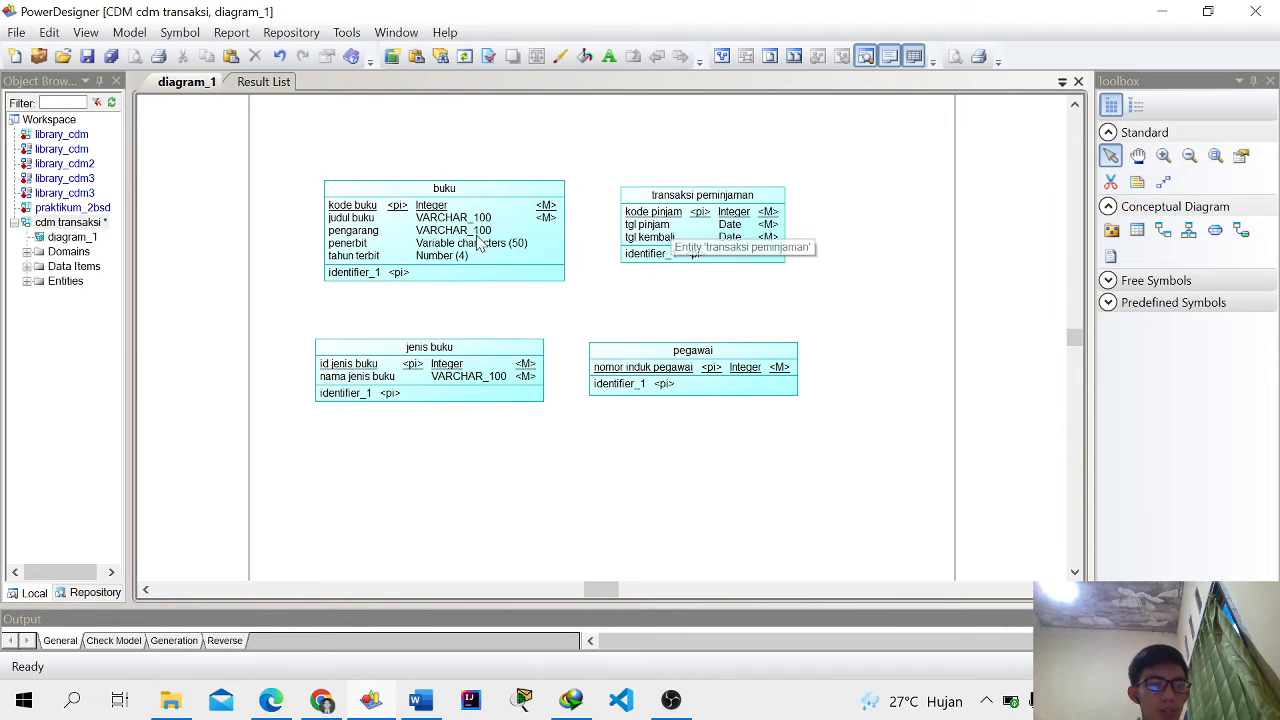
Step: Spread the four entities farther apart toward the corners of the diagram, leaving wide gaps between them
left_click_drag(480, 245, 450, 191)
left_click(680, 230)
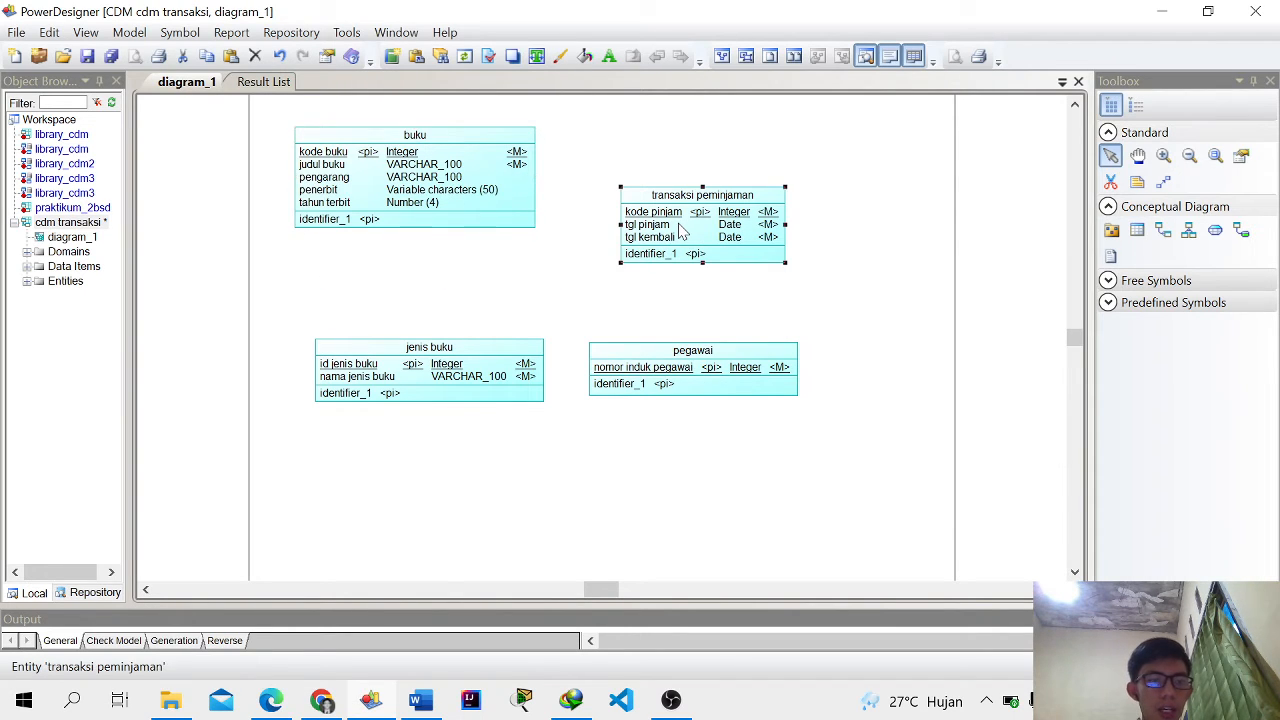
left_click_drag(686, 230, 727, 206)
left_click_drag(471, 345, 414, 403)
left_click_drag(712, 392, 778, 469)
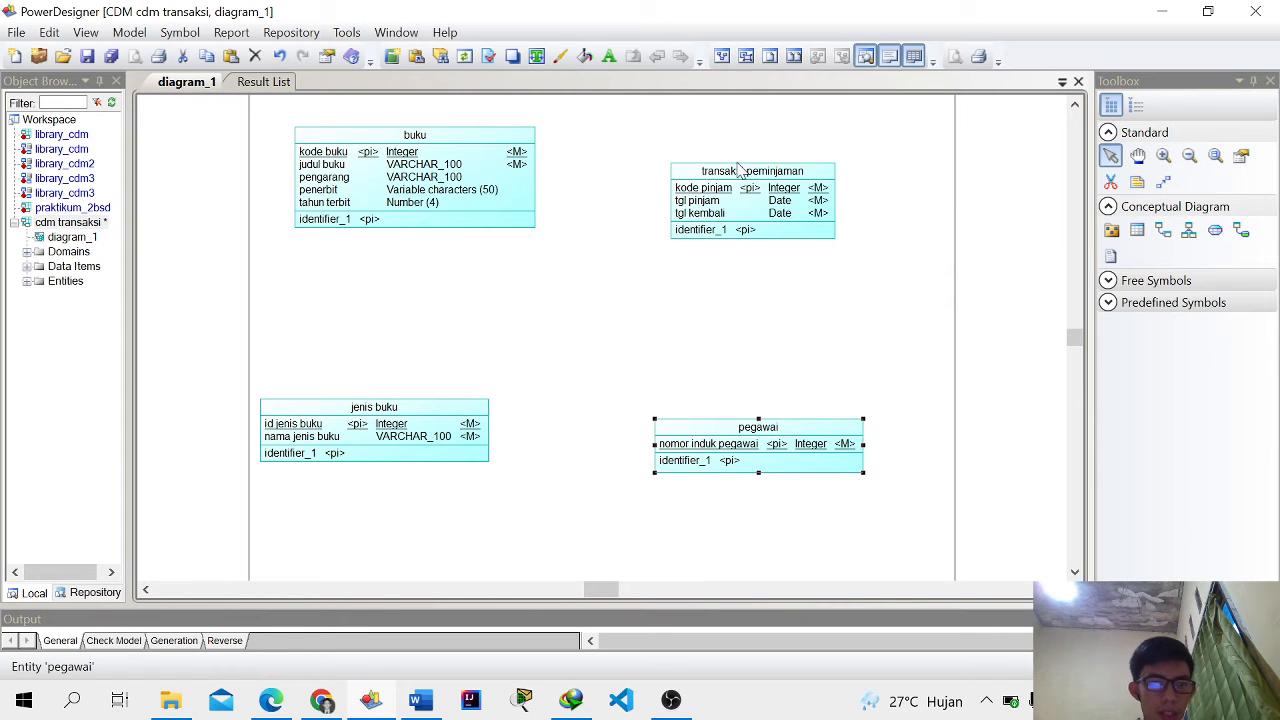
Step: Shift all four entities rightward into two roughly aligned columns: buku over jenis buku, and transaksi peminjaman over pegawai
left_click_drag(485, 170, 534, 178)
left_click_drag(441, 415, 512, 425)
left_click(770, 218)
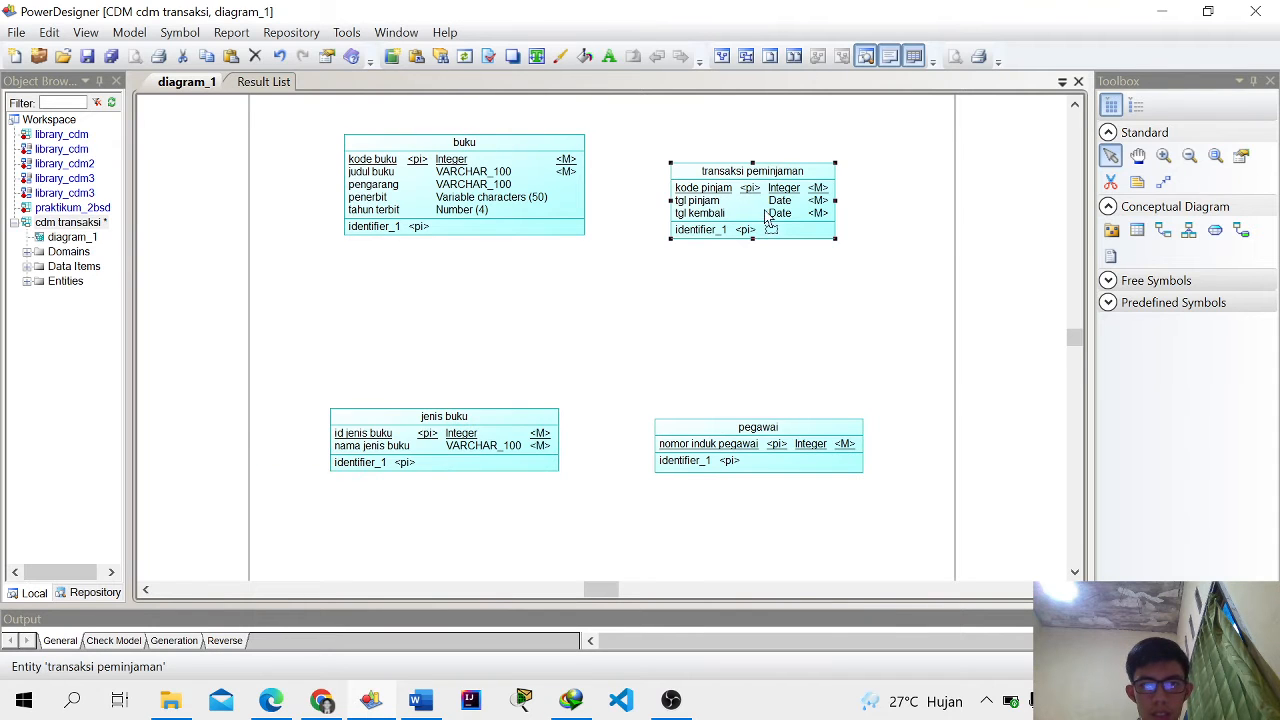
left_click_drag(770, 218, 822, 199)
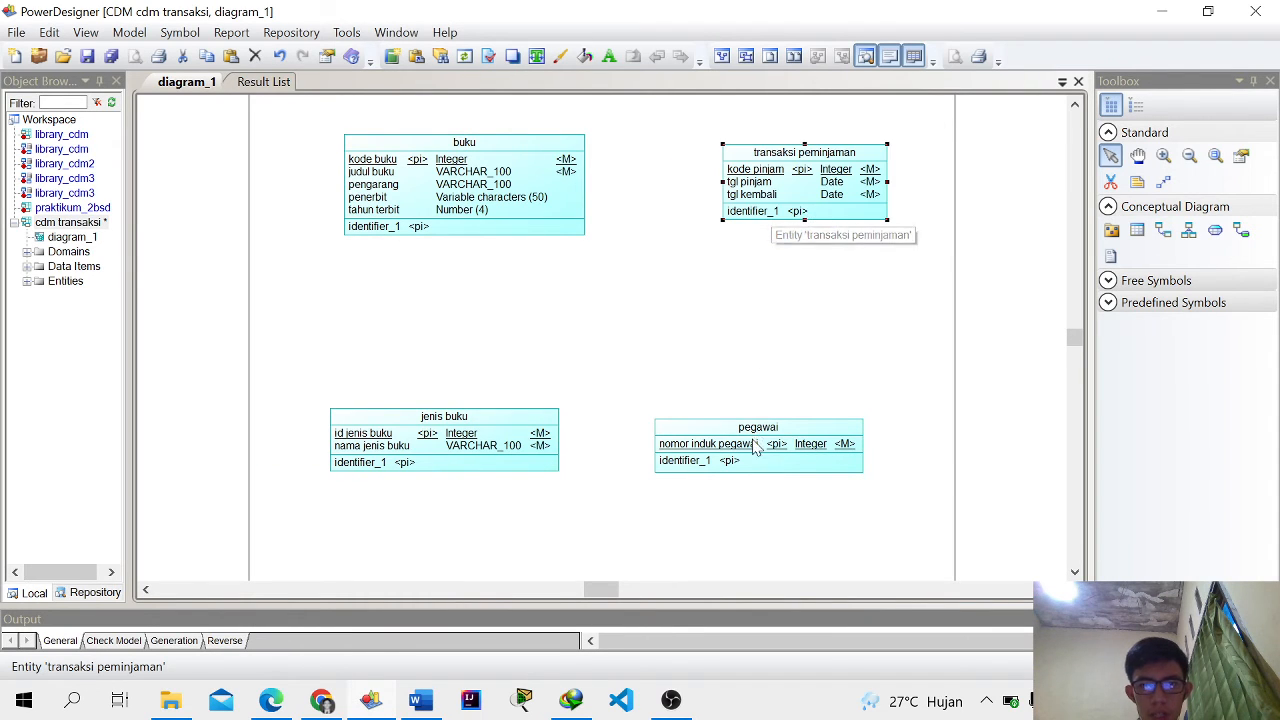
left_click_drag(755, 447, 819, 438)
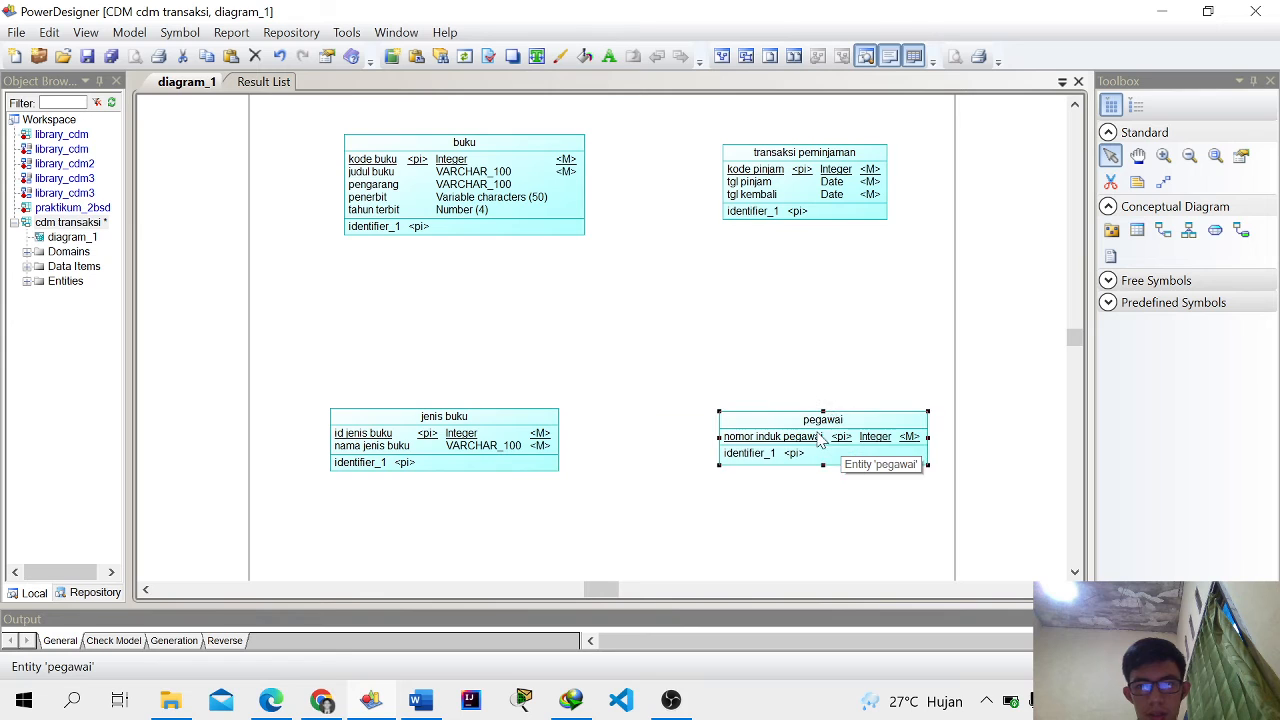
left_click(1038, 281)
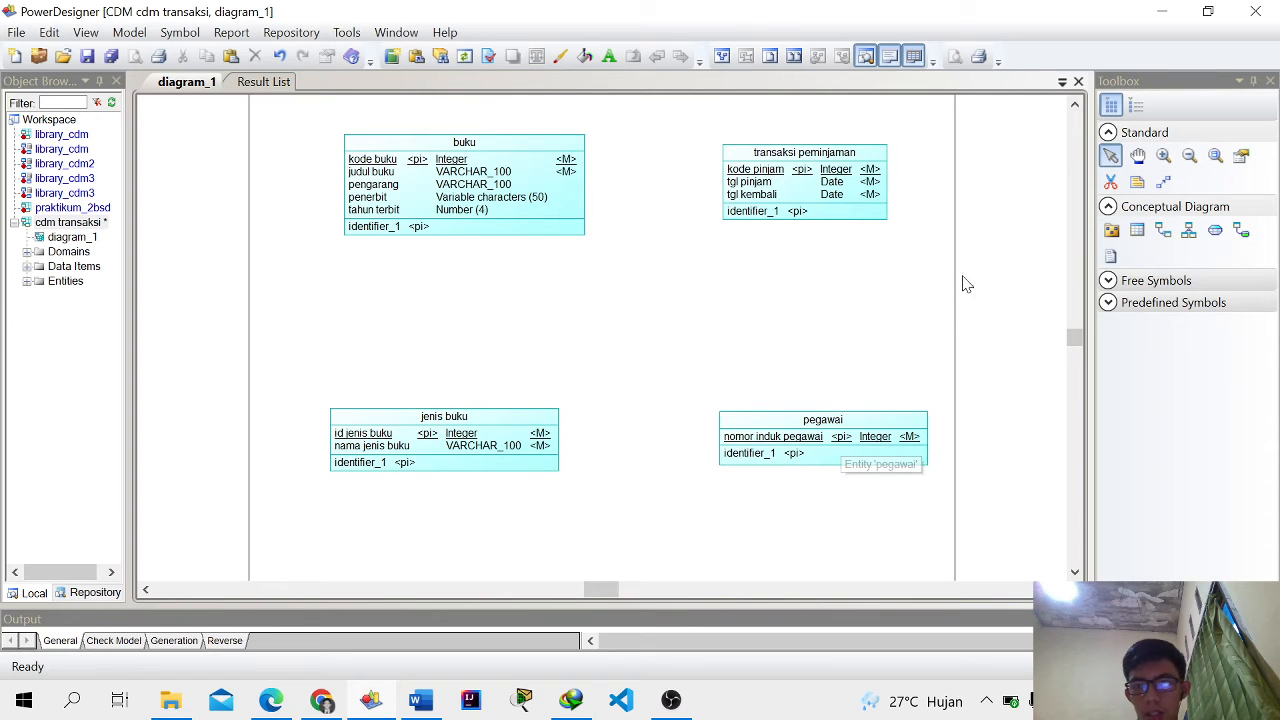
Step: Draw relationships from buku to transaksi peminjaman, from buku to jenis buku, and from transaksi peminjaman to pegawai
left_click(1163, 232)
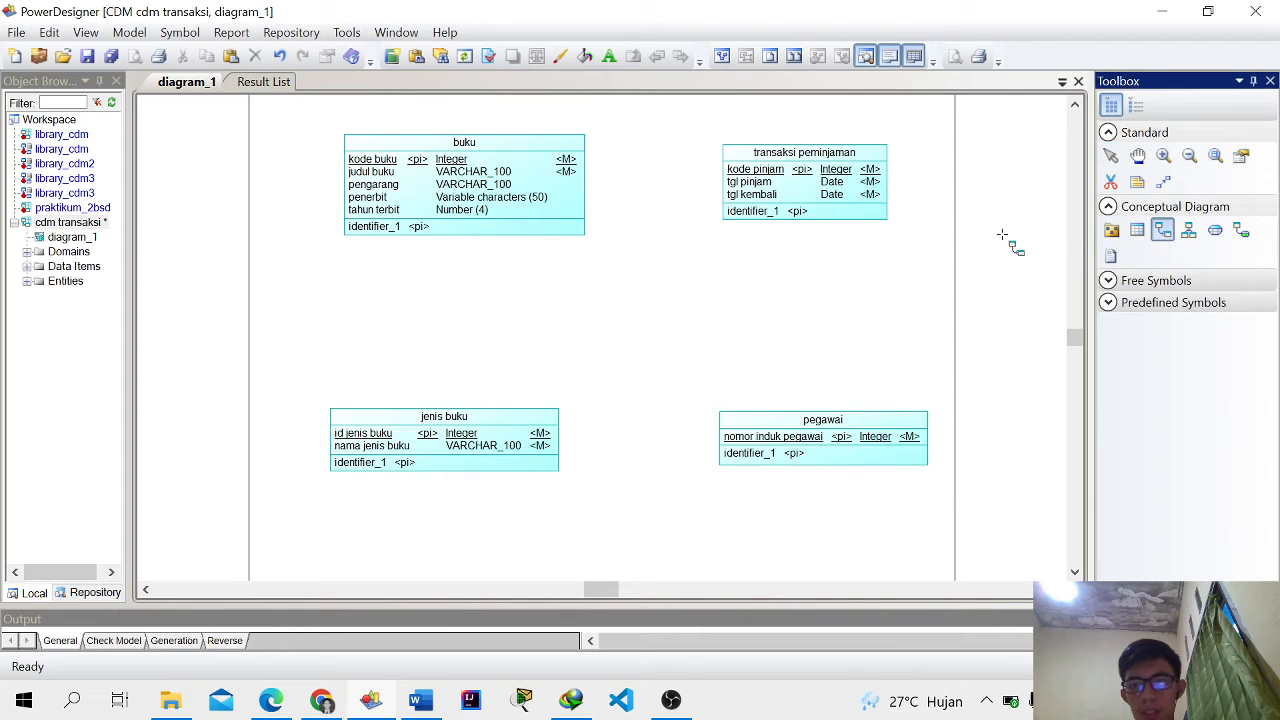
left_click_drag(490, 186, 757, 187)
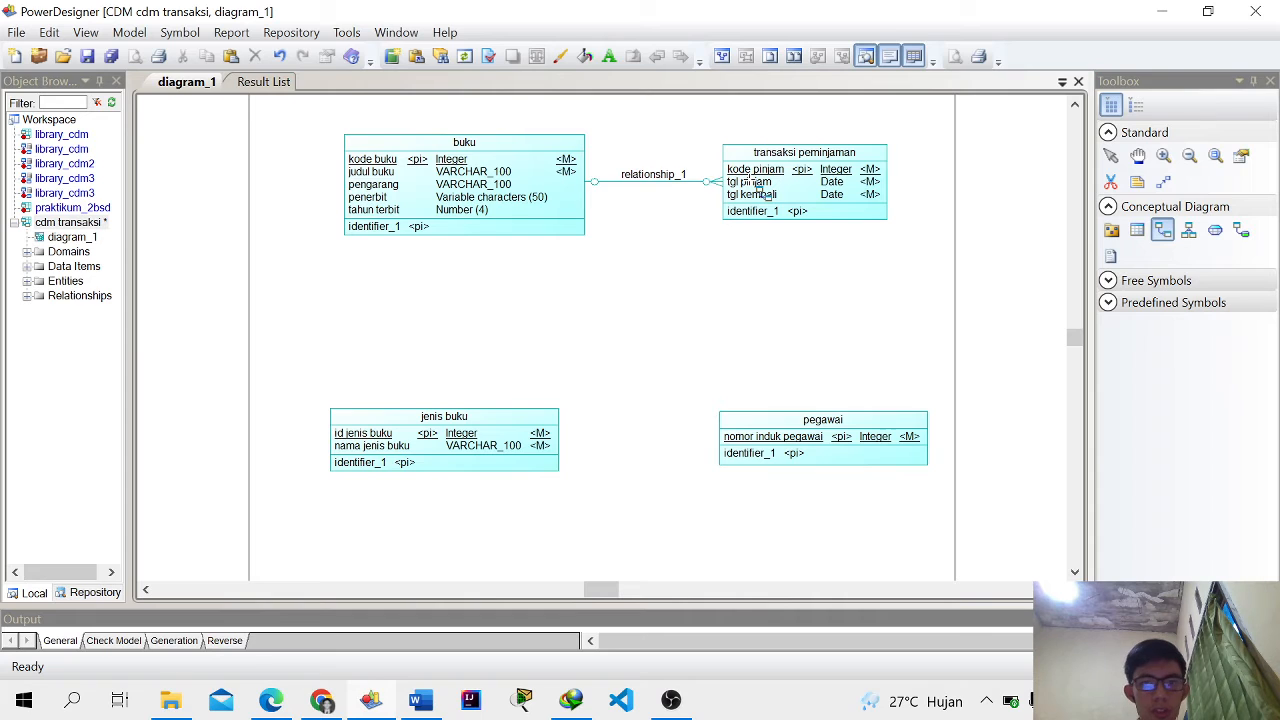
left_click_drag(458, 230, 472, 401)
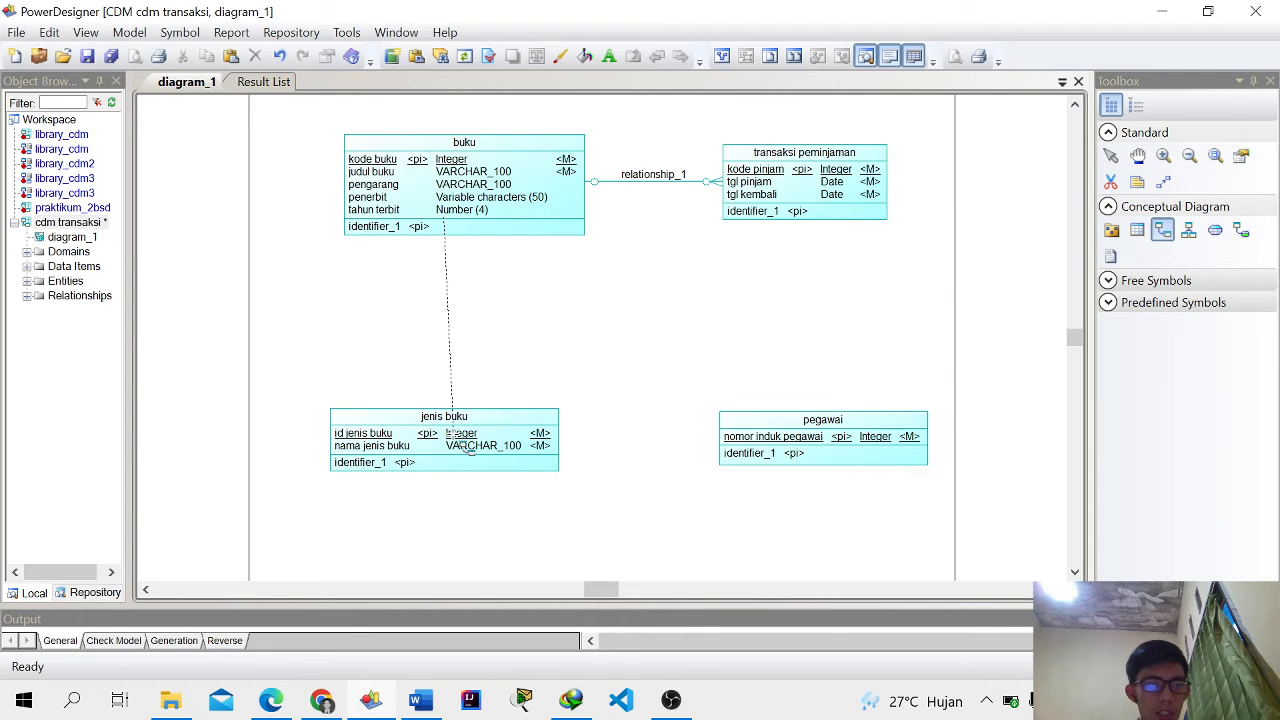
left_click_drag(827, 207, 810, 431)
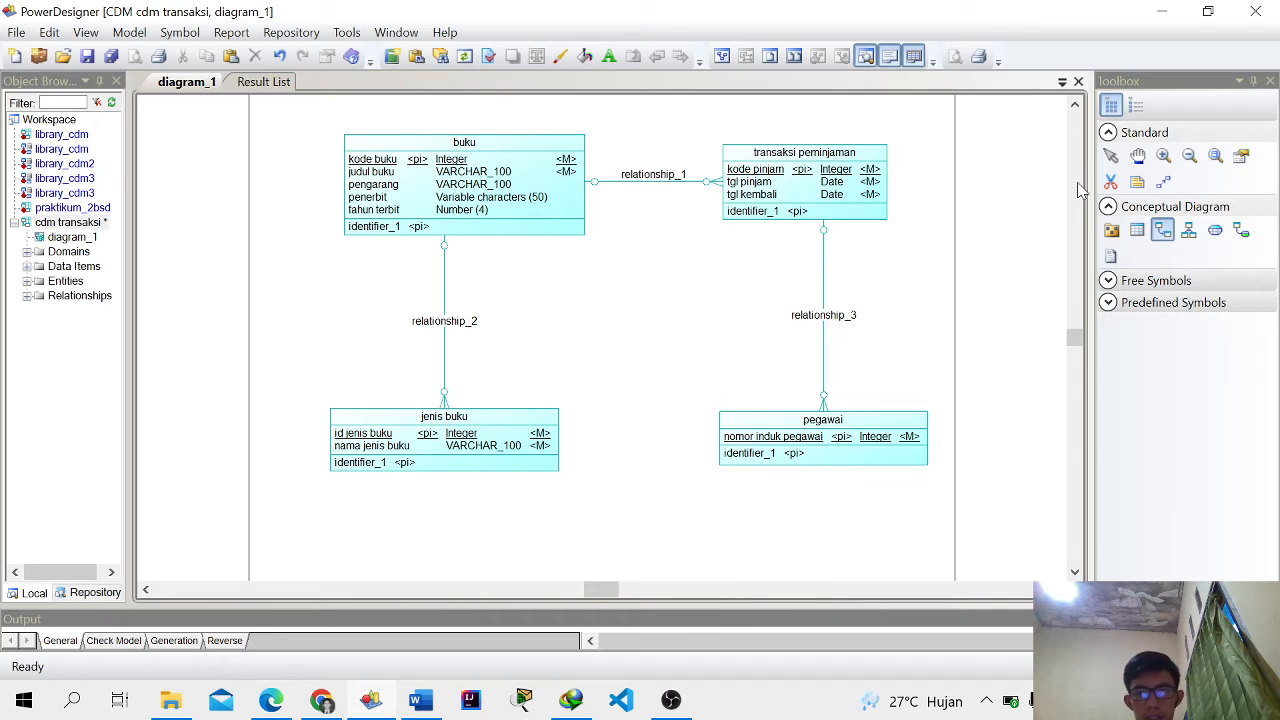
left_click(1110, 155)
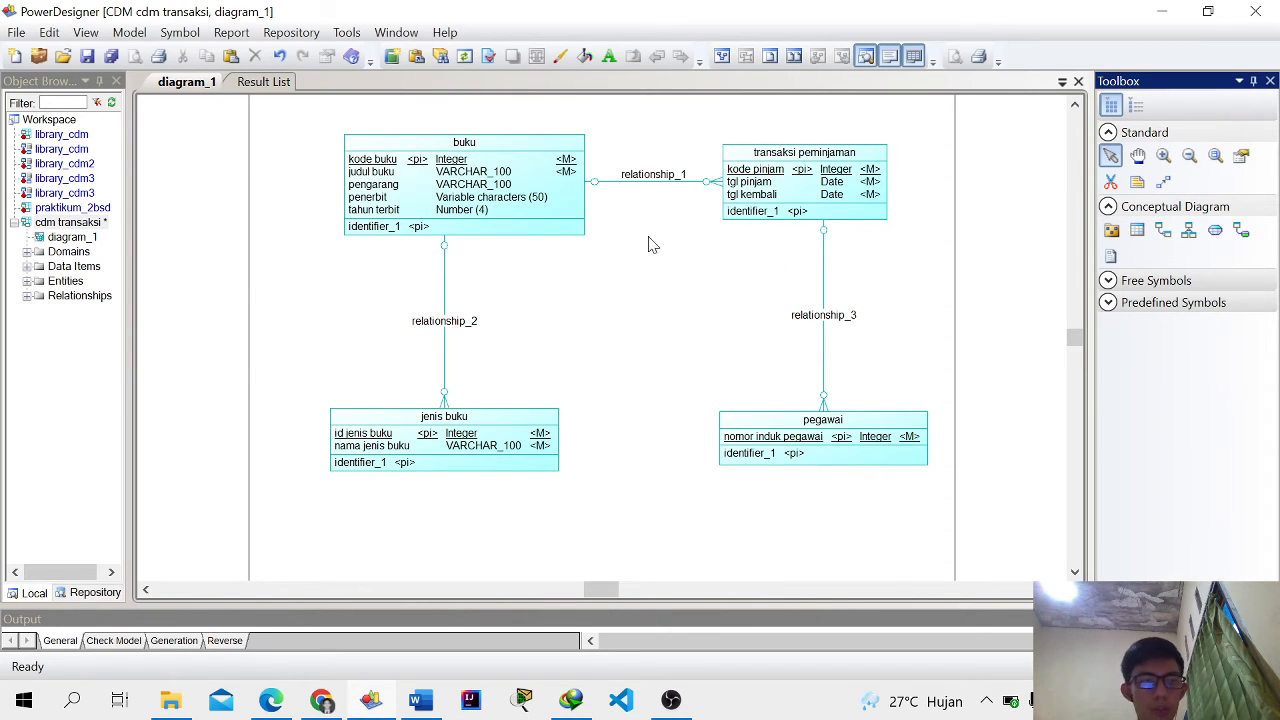
Step: Rename the relationship between buku and transaksi peminjaman as transaksi-pinjam
double_click(668, 180)
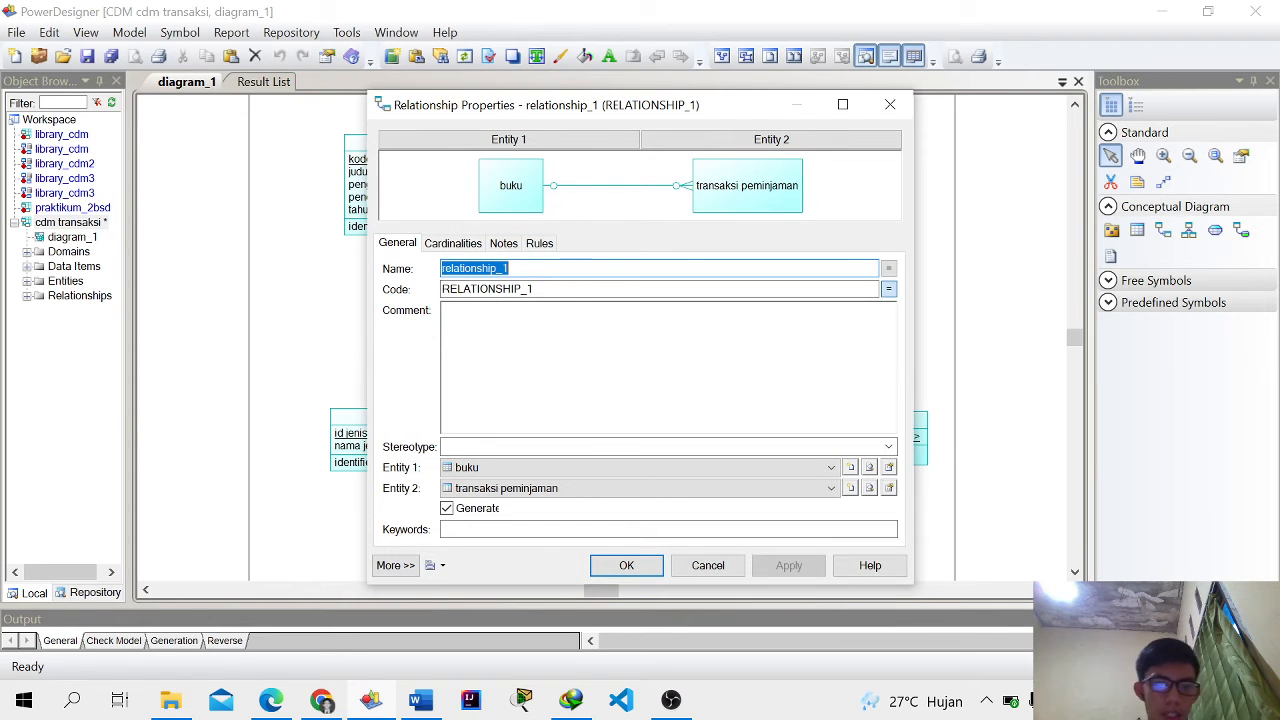
type("transaksi")
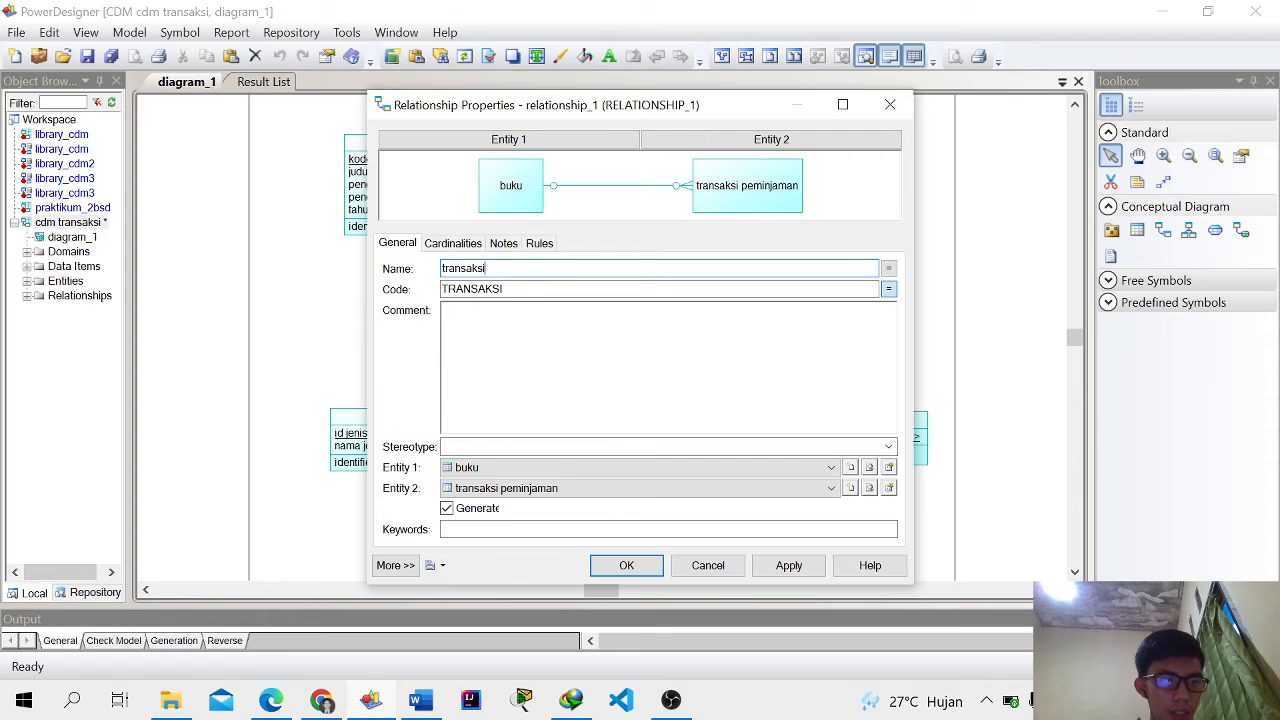
type("-pinjam")
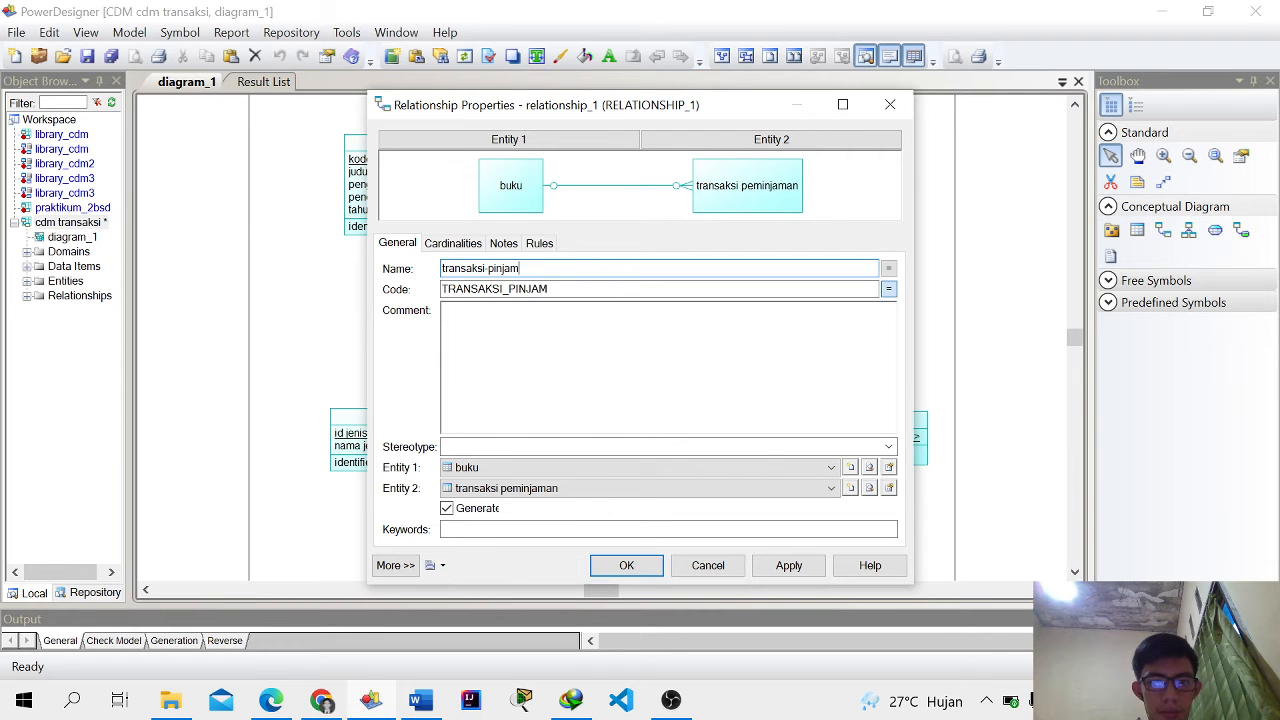
key("Return")
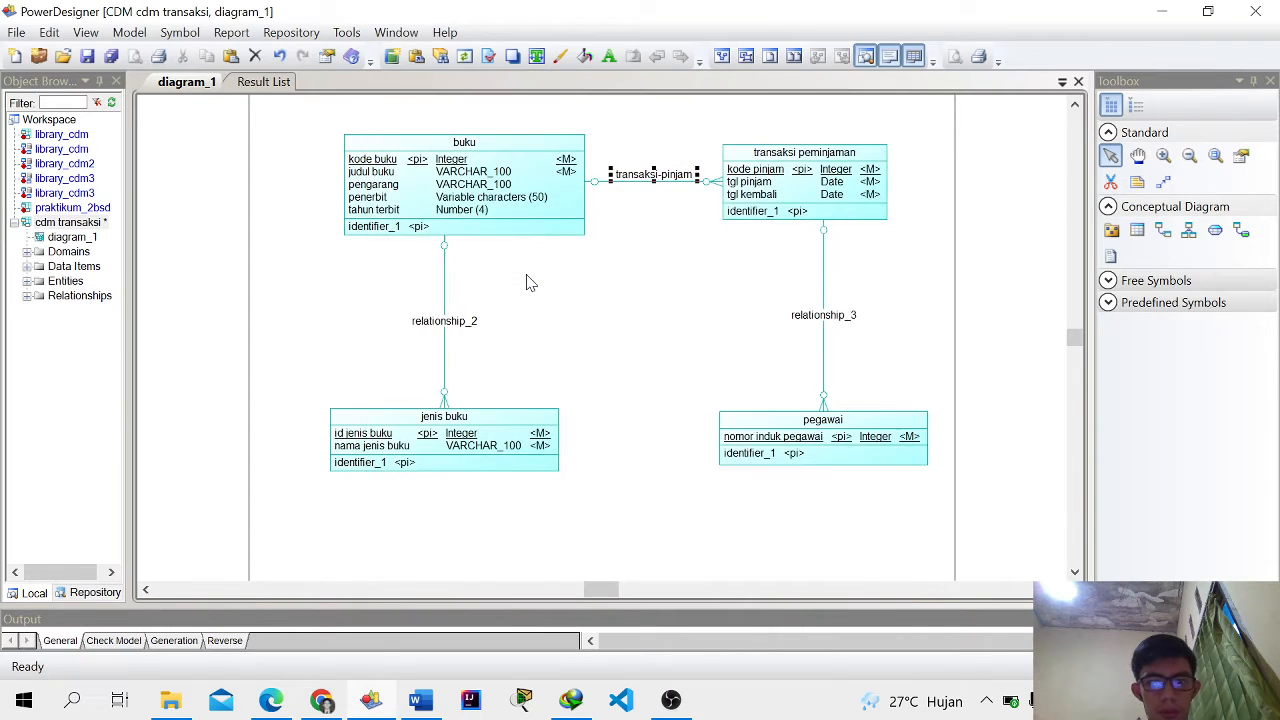
Step: Rename the relationship between buku and jenis buku as jenis buku
double_click(444, 321)
type("jenis")
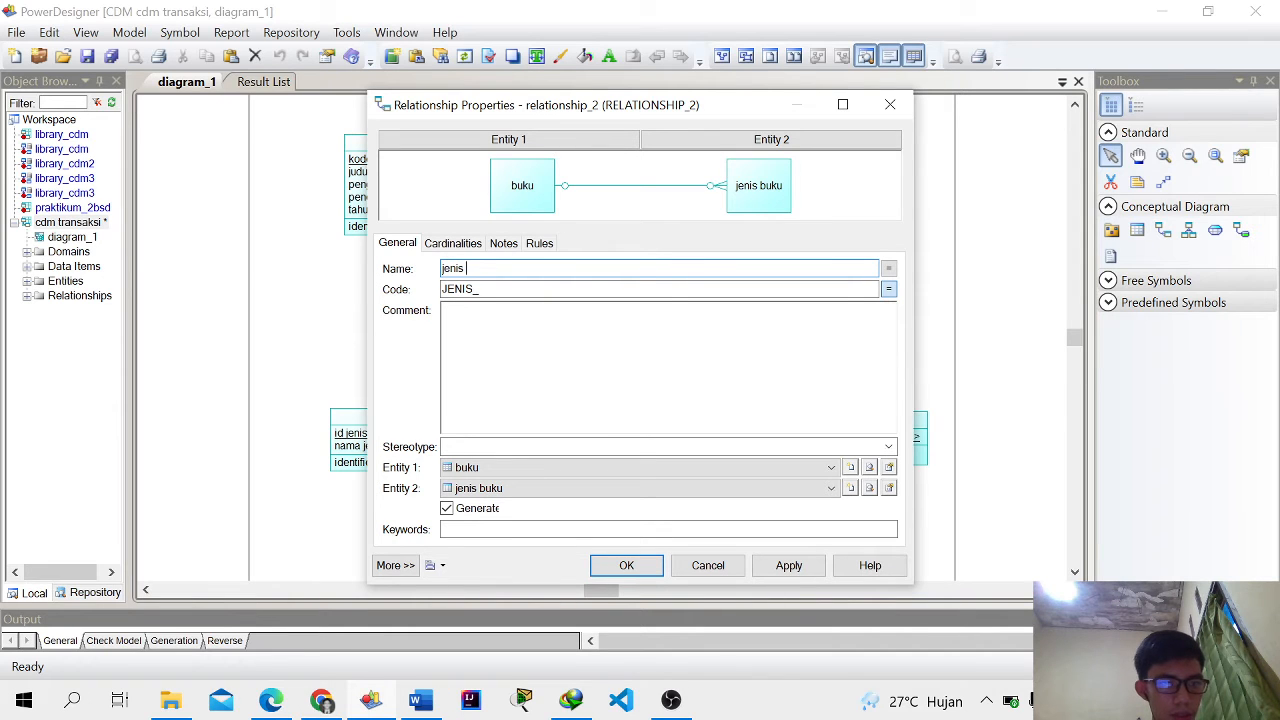
type("uk")
key("Return")
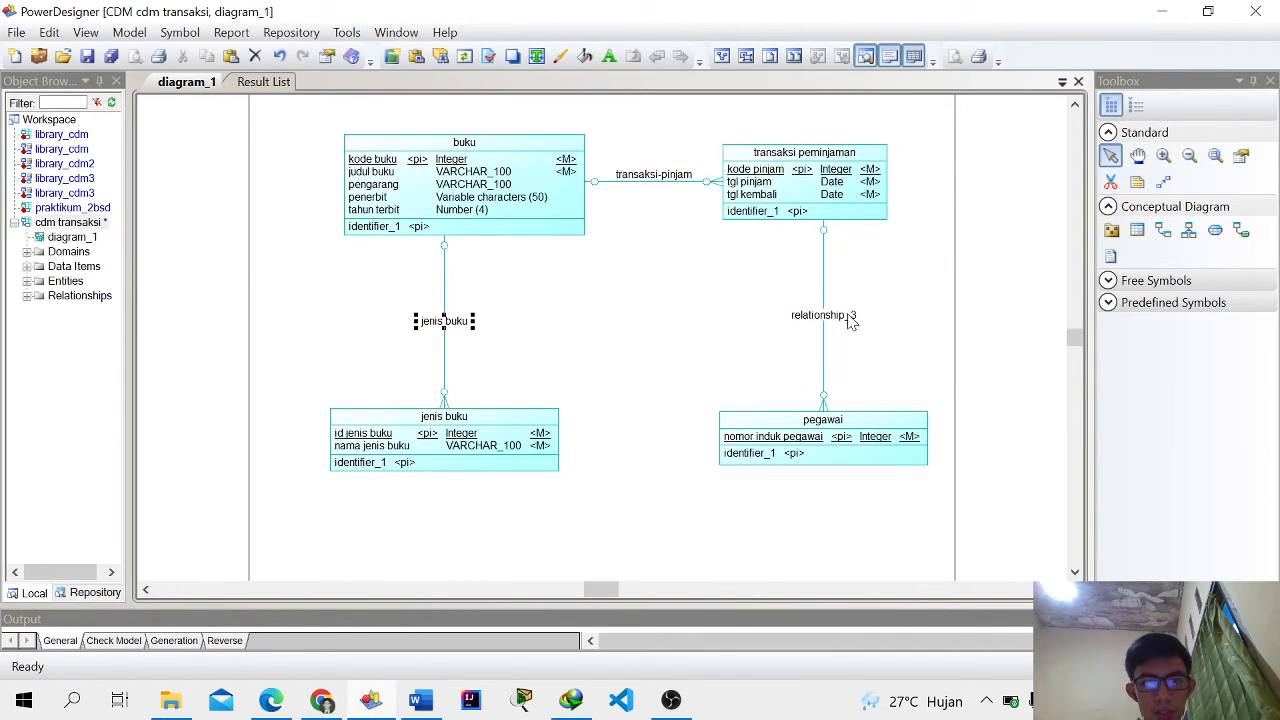
Step: Rename the relationship between transaksi peminjaman and pegawai as pegawai catat peminjaman
double_click(850, 318)
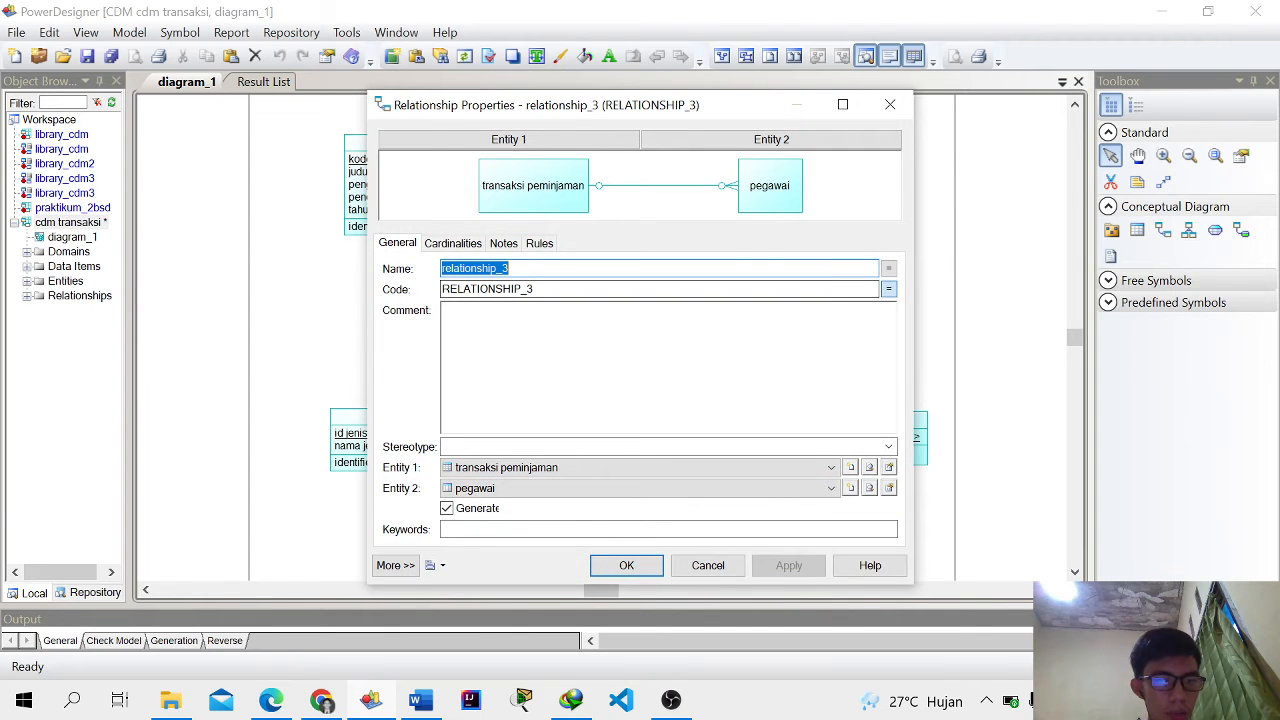
type("o")
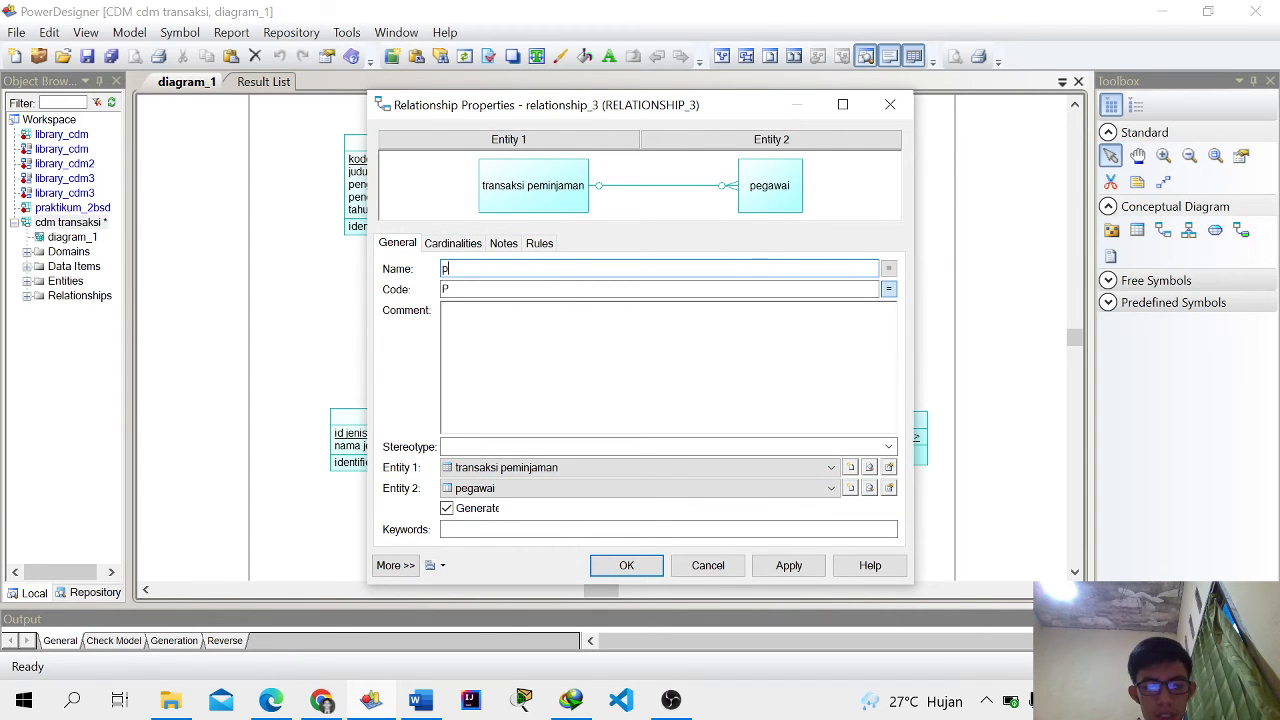
type("egawai ")
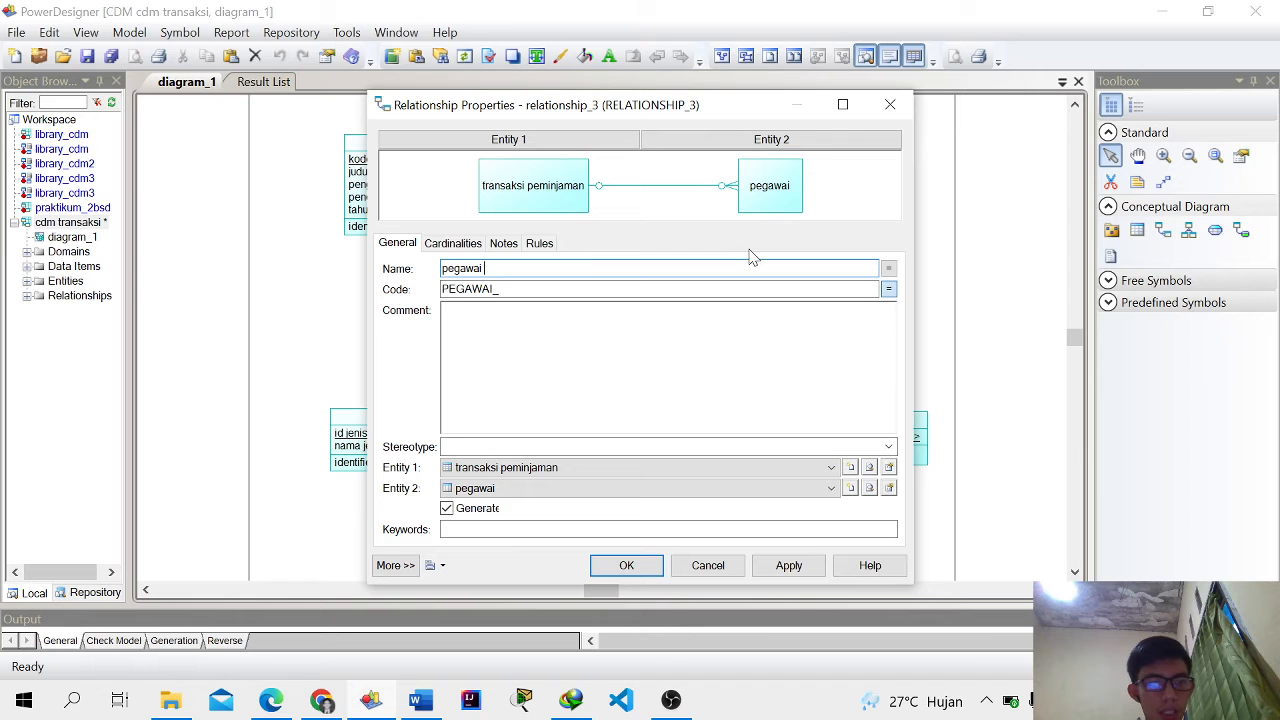
type("catat pemi")
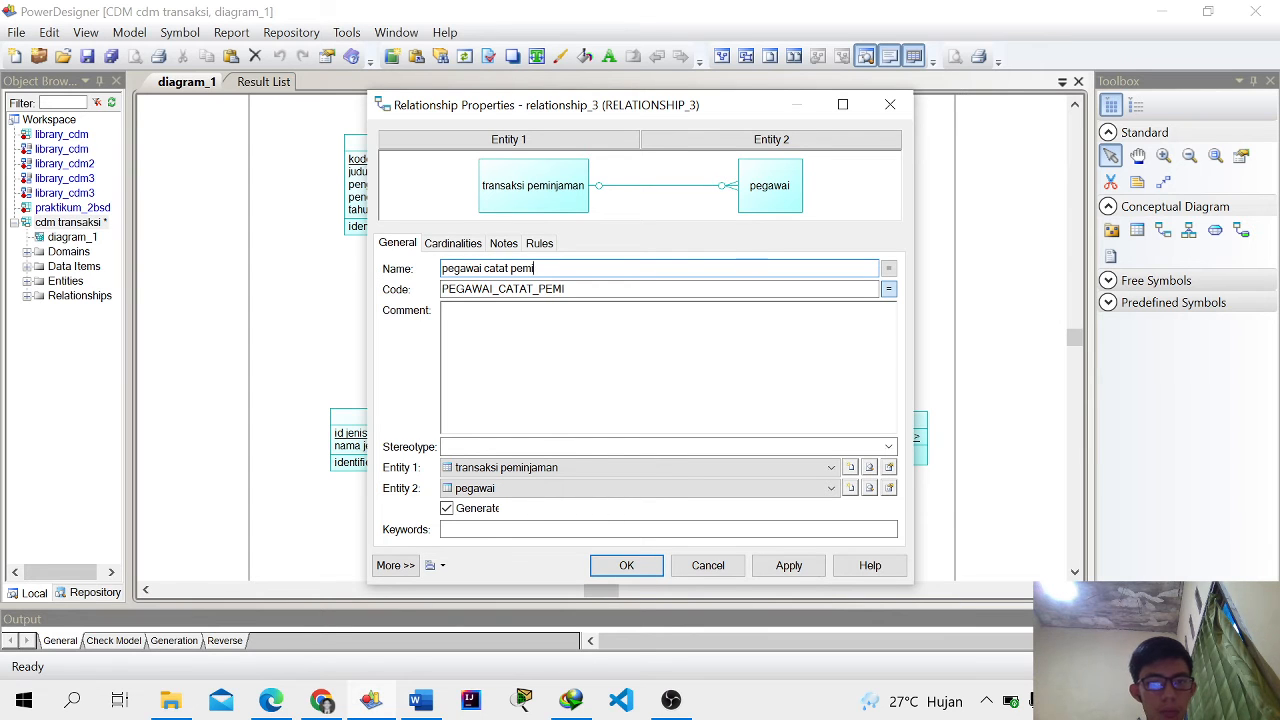
type("njaman")
key("Return")
left_click(673, 331)
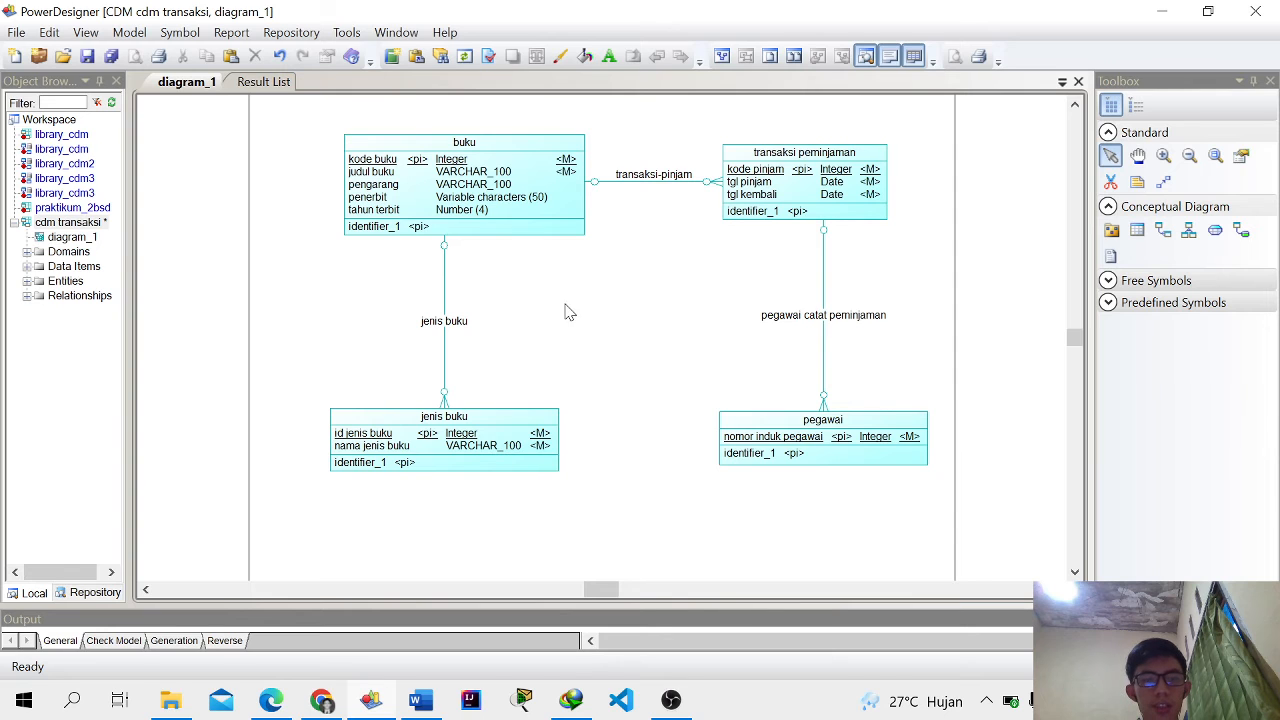
double_click(445, 264)
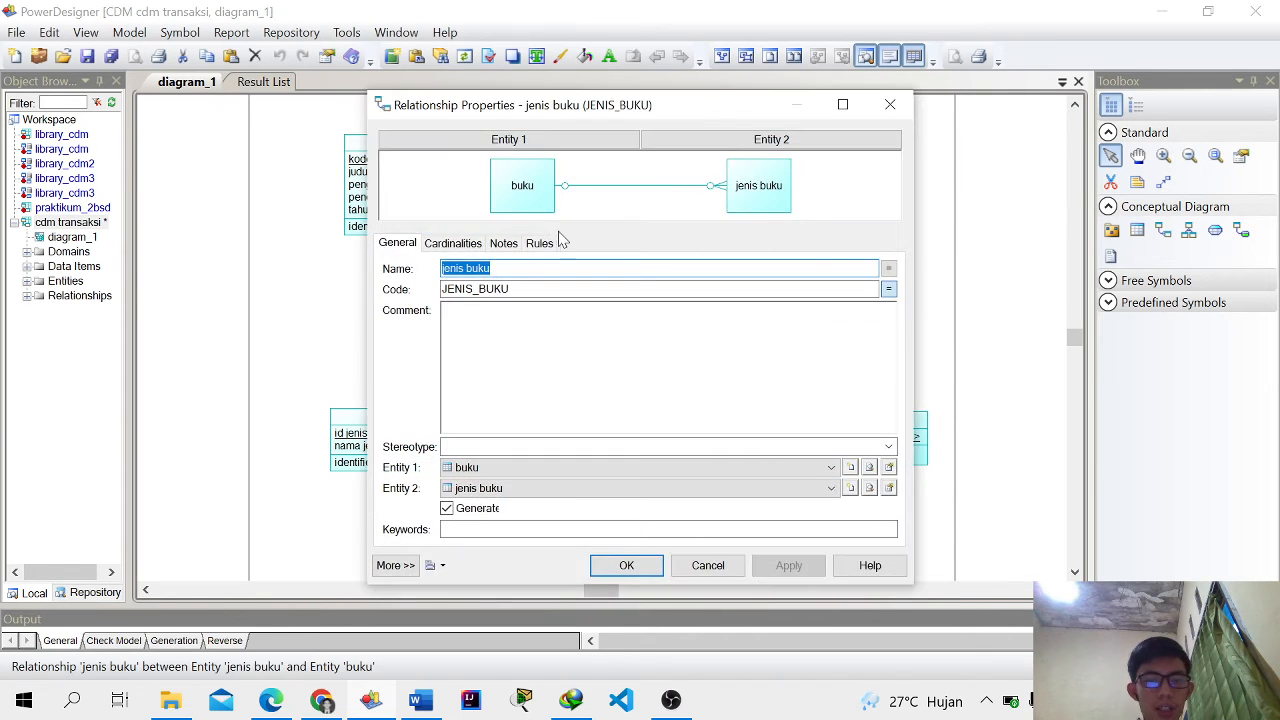
left_click(446, 244)
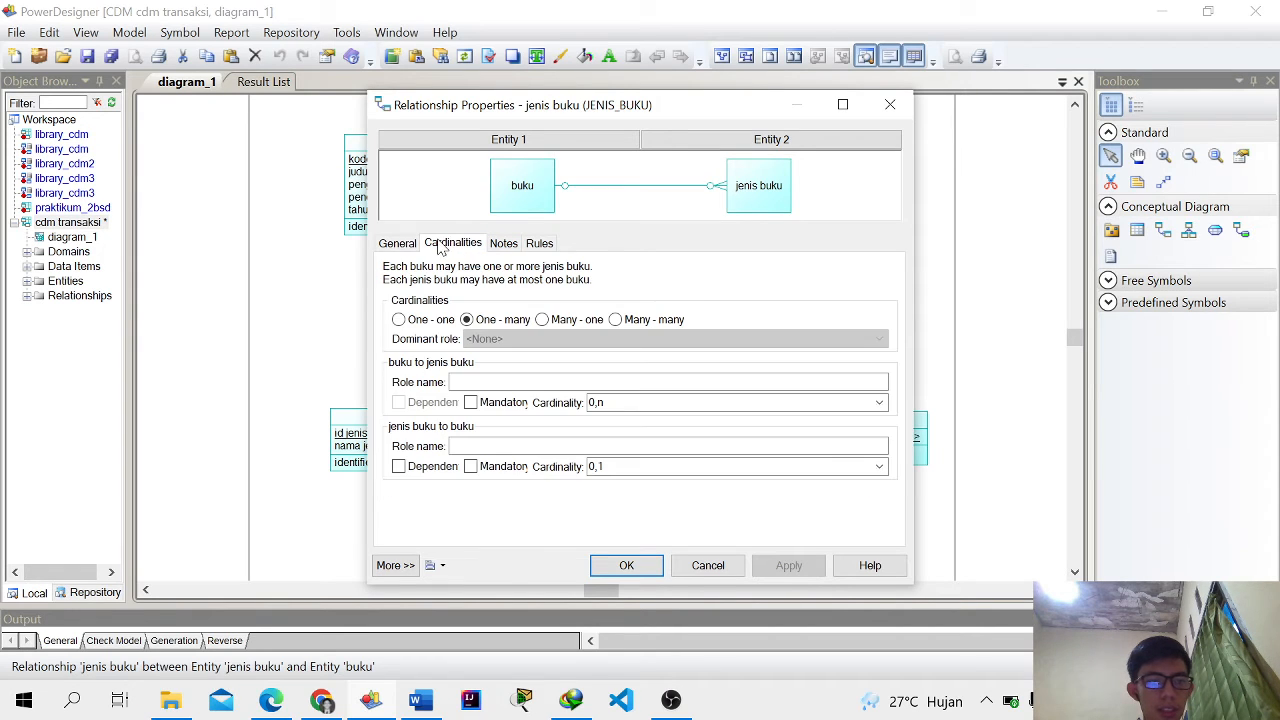
left_click_drag(612, 108, 916, 108)
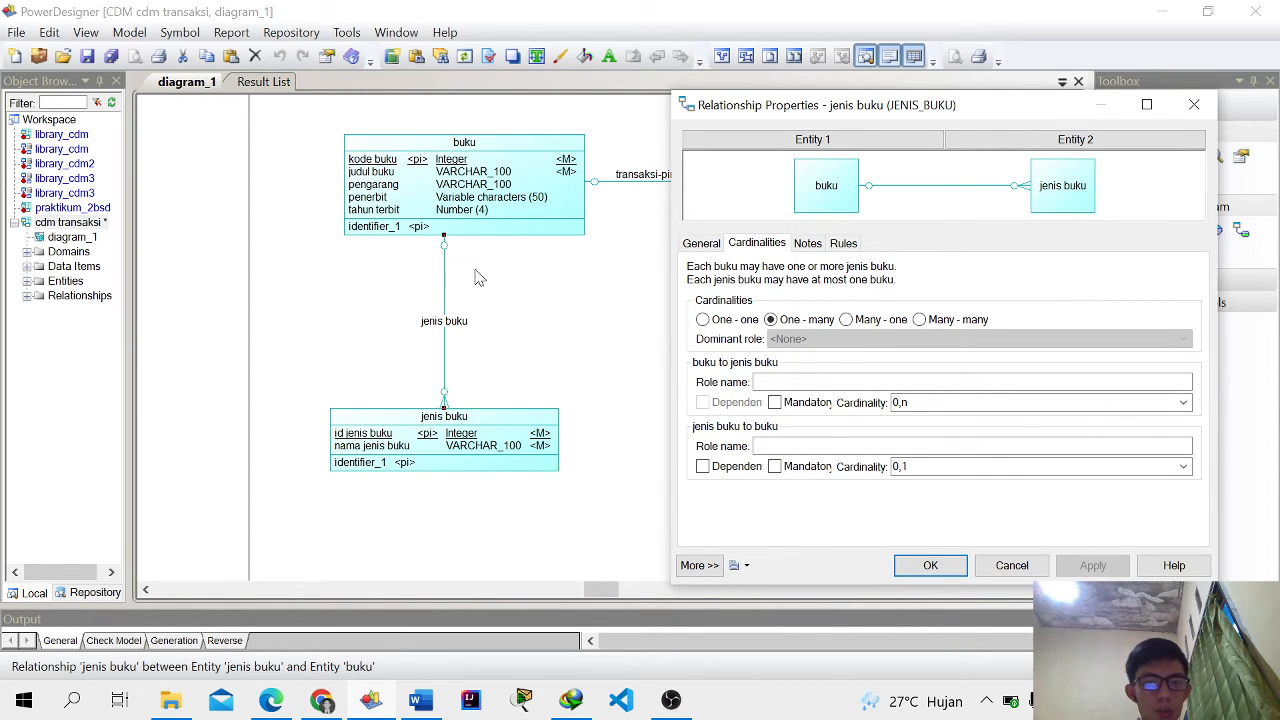
left_click(860, 320)
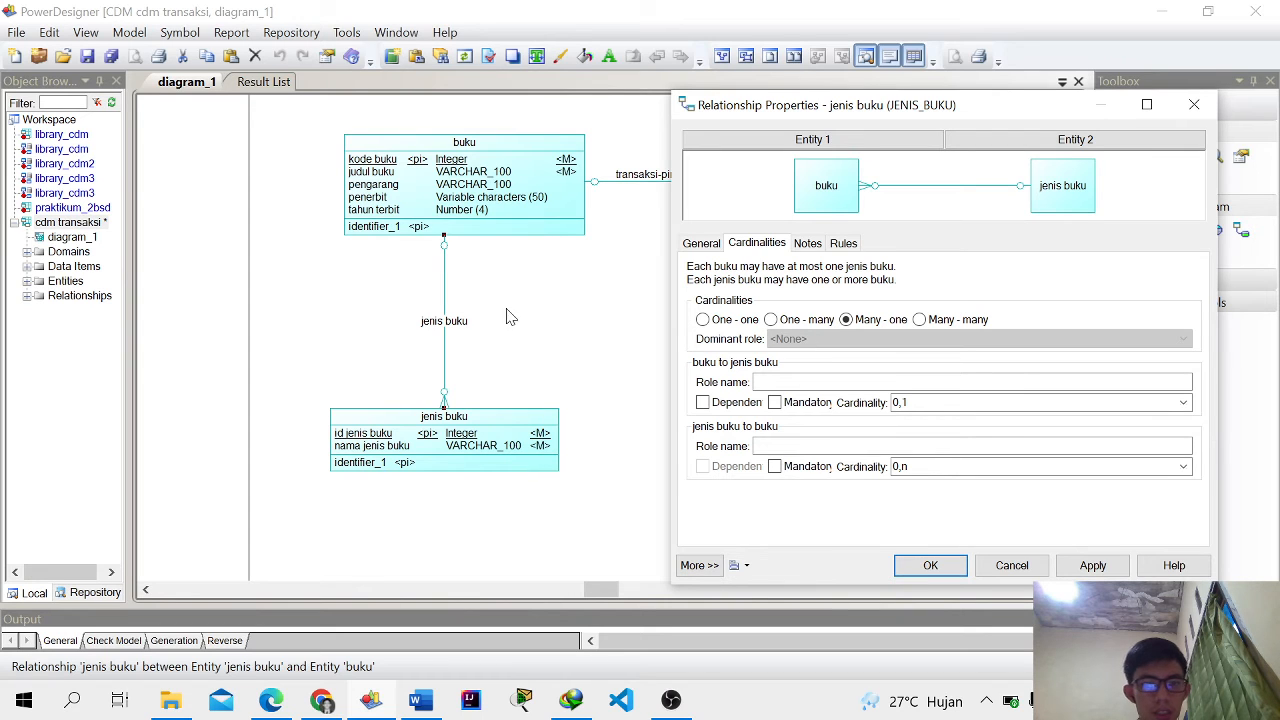
left_click(1193, 107)
Step: Delete the jenis buku relationship and draw a new relationship from buku to jenis buku
left_click(446, 290)
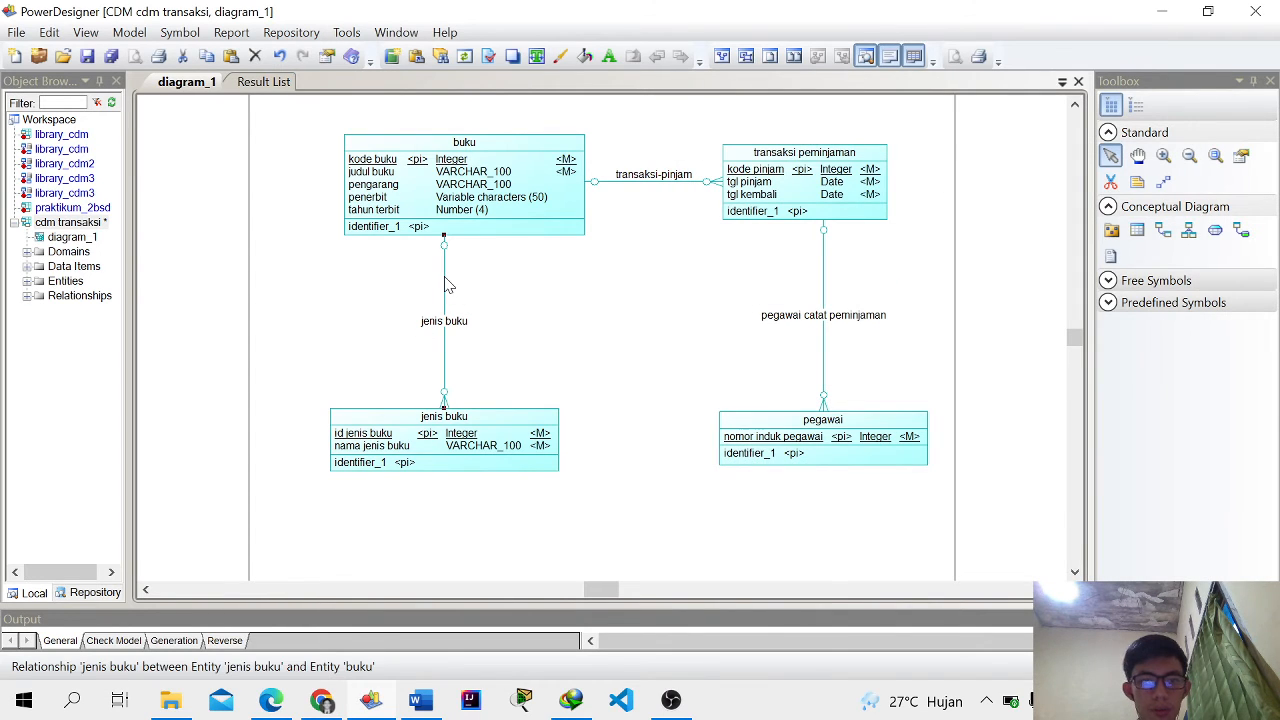
key("Delete")
left_click(610, 406)
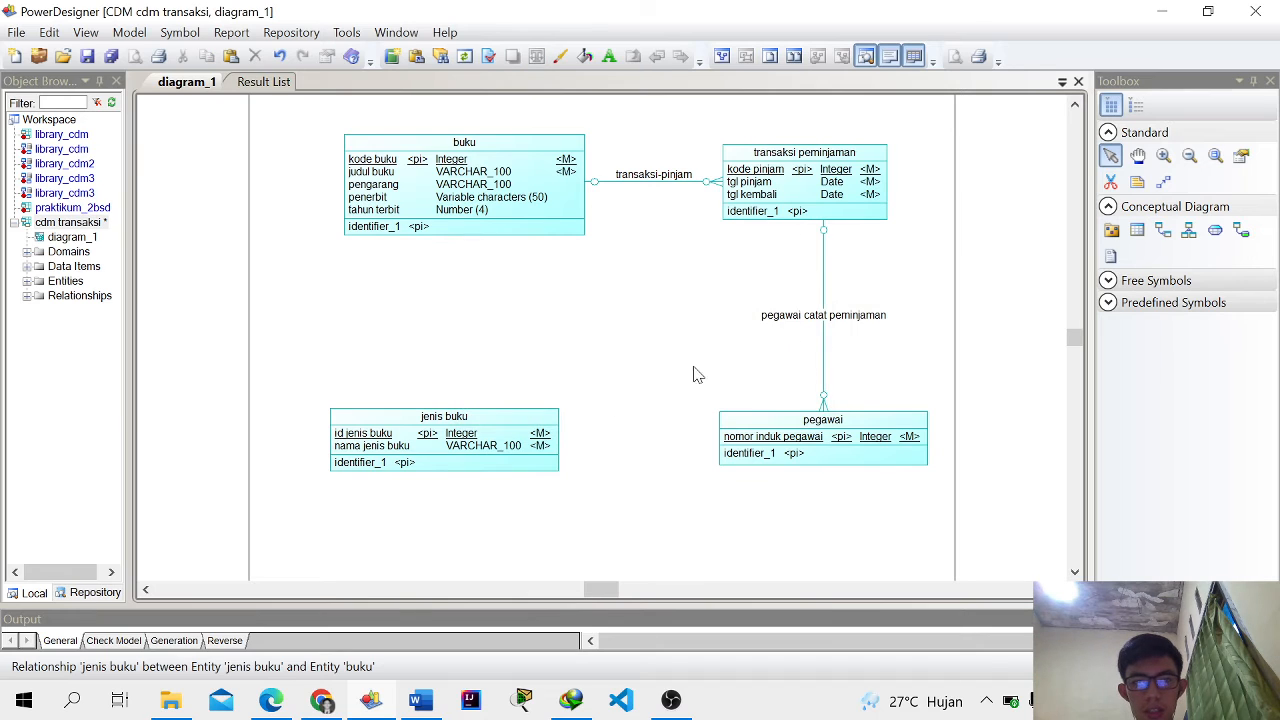
left_click(1162, 230)
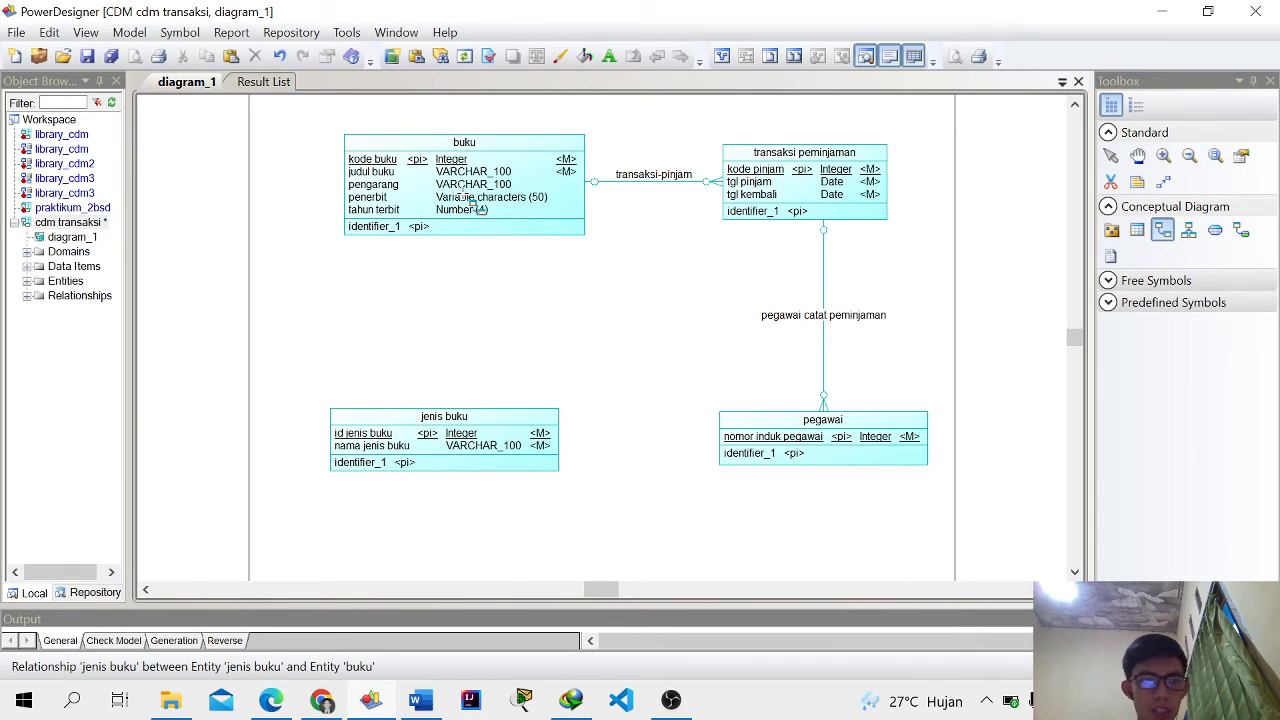
left_click_drag(462, 196, 452, 432)
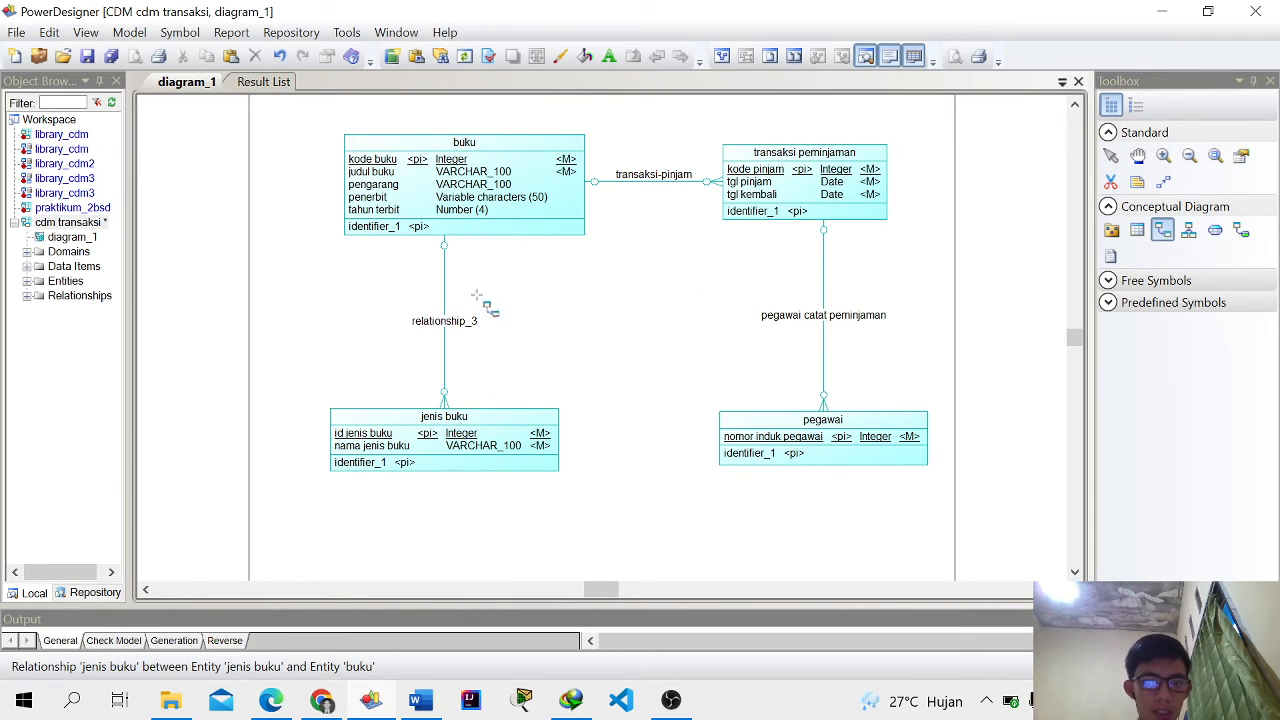
left_click(1110, 156)
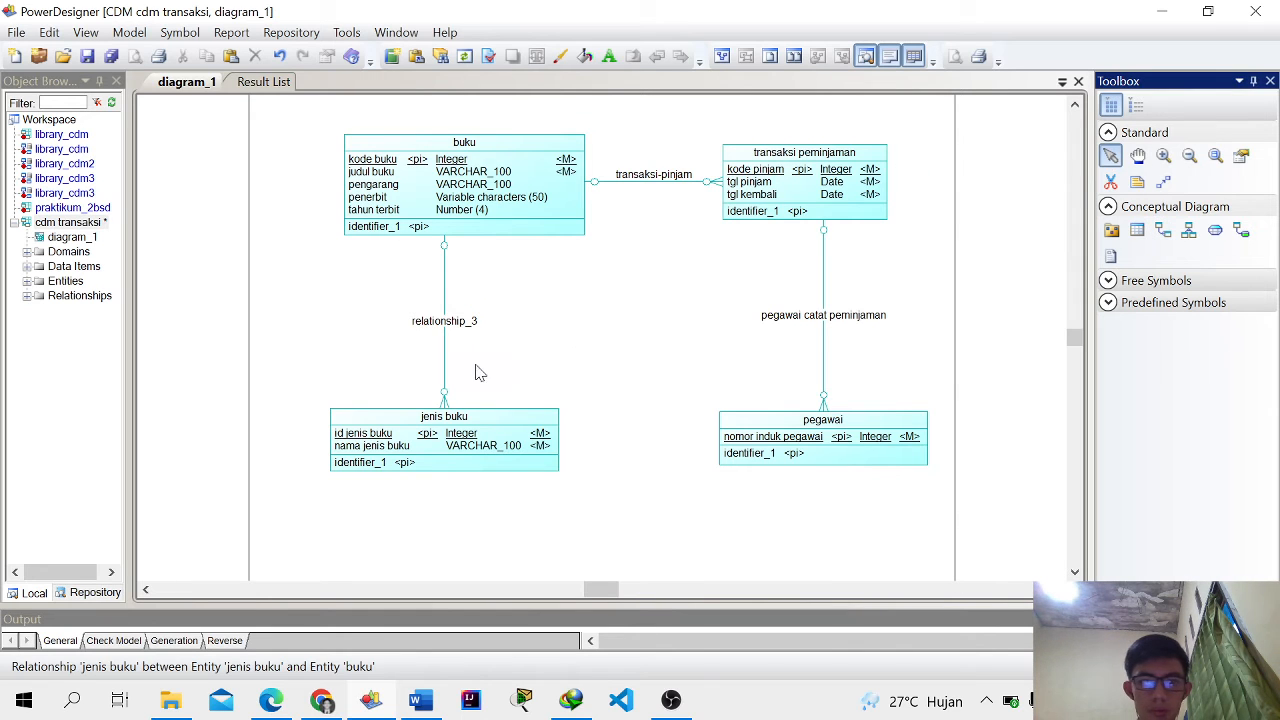
Step: Name the redrawn relationship between buku and jenis buku as jenis buku
double_click(443, 321)
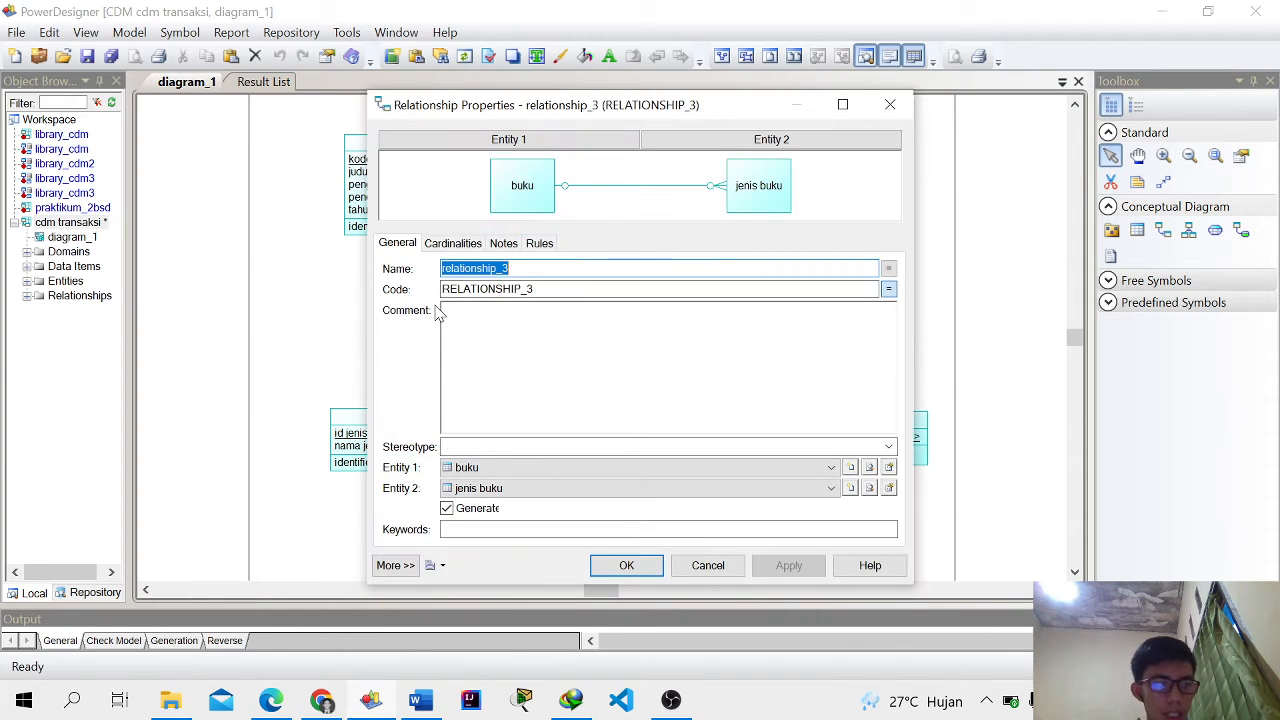
type("jenis bk")
key("BackSpace")
type("uku")
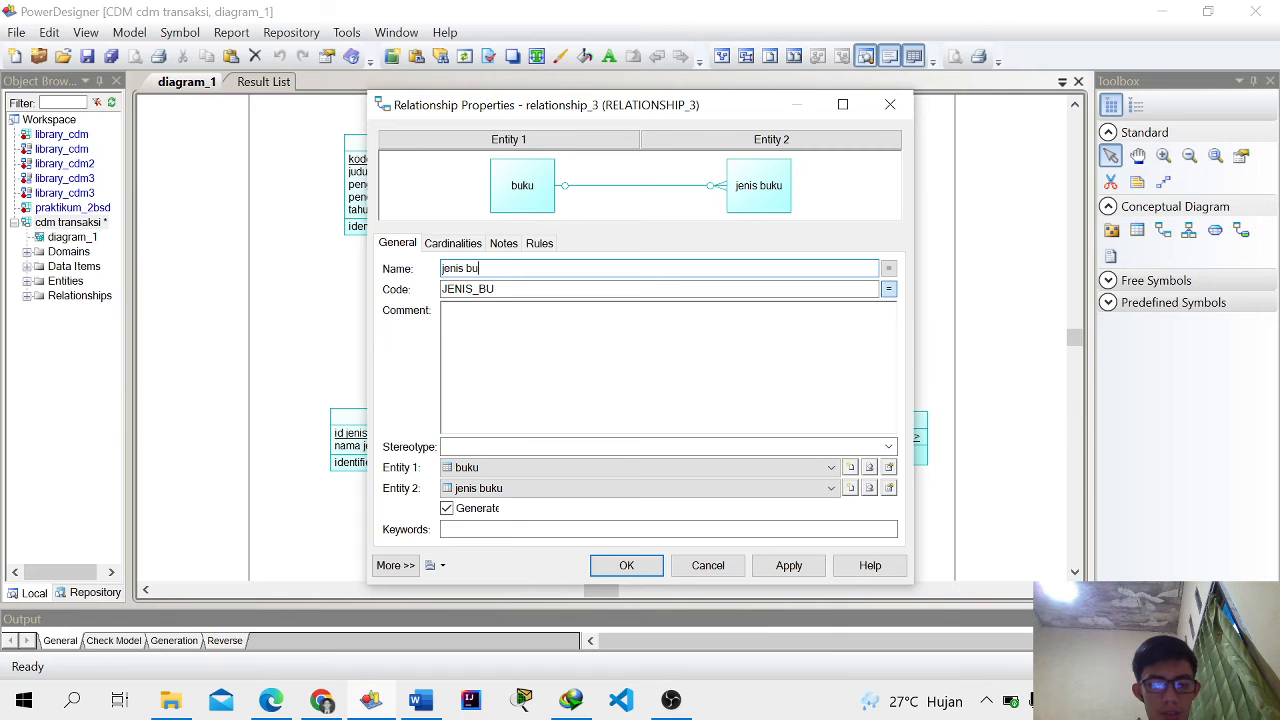
key("Return")
Step: Set the jenis buku relationship's cardinality to many-one and make the buku to jenis buku direction mandatory
double_click(445, 272)
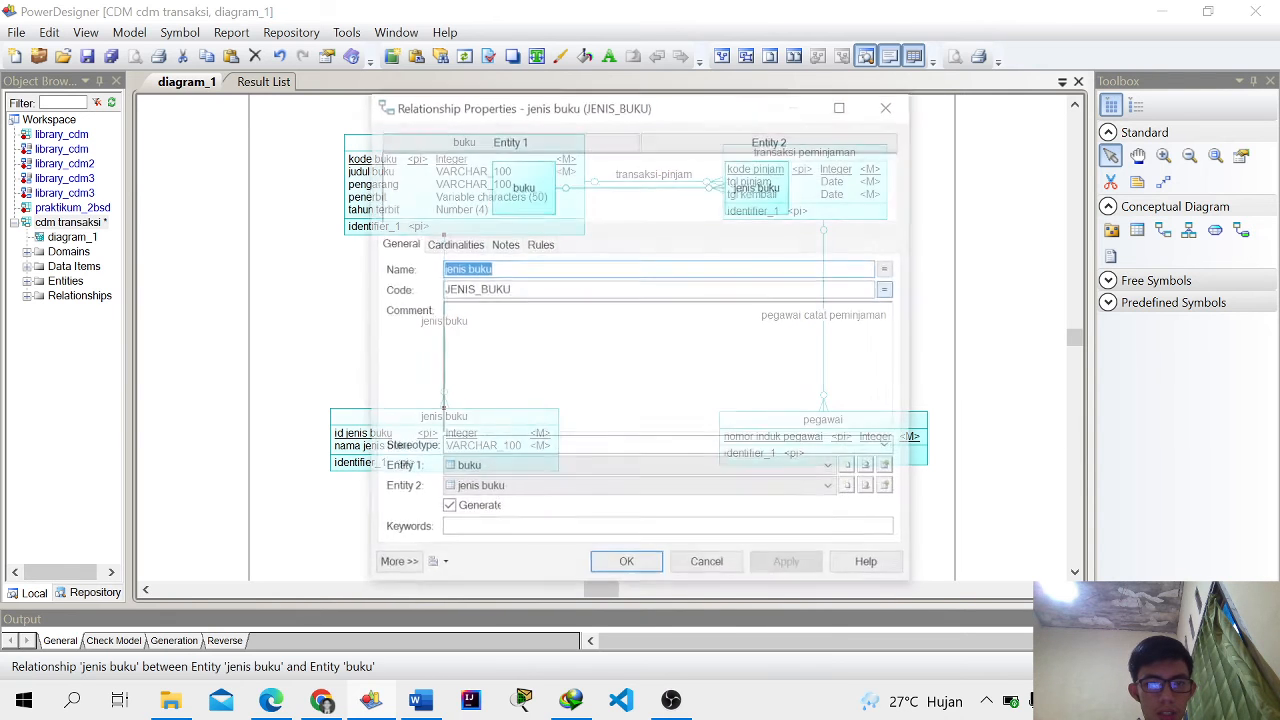
left_click(460, 248)
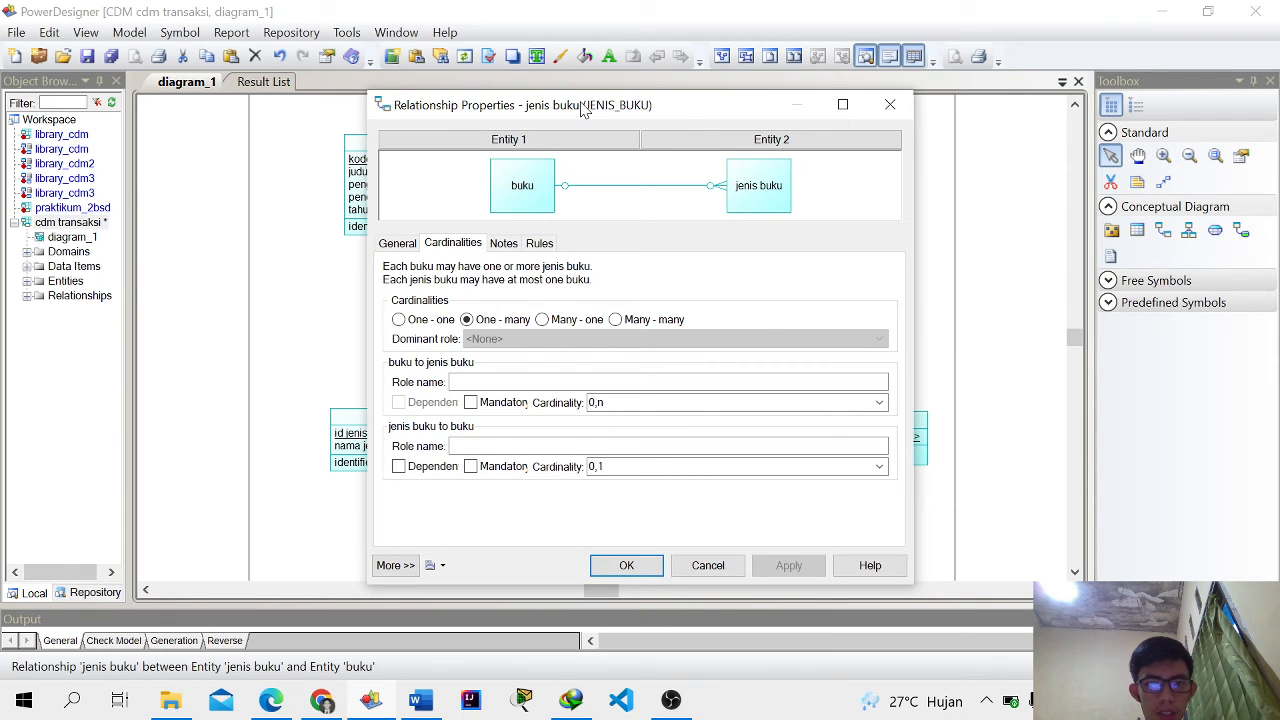
left_click_drag(584, 106, 899, 106)
left_click(882, 322)
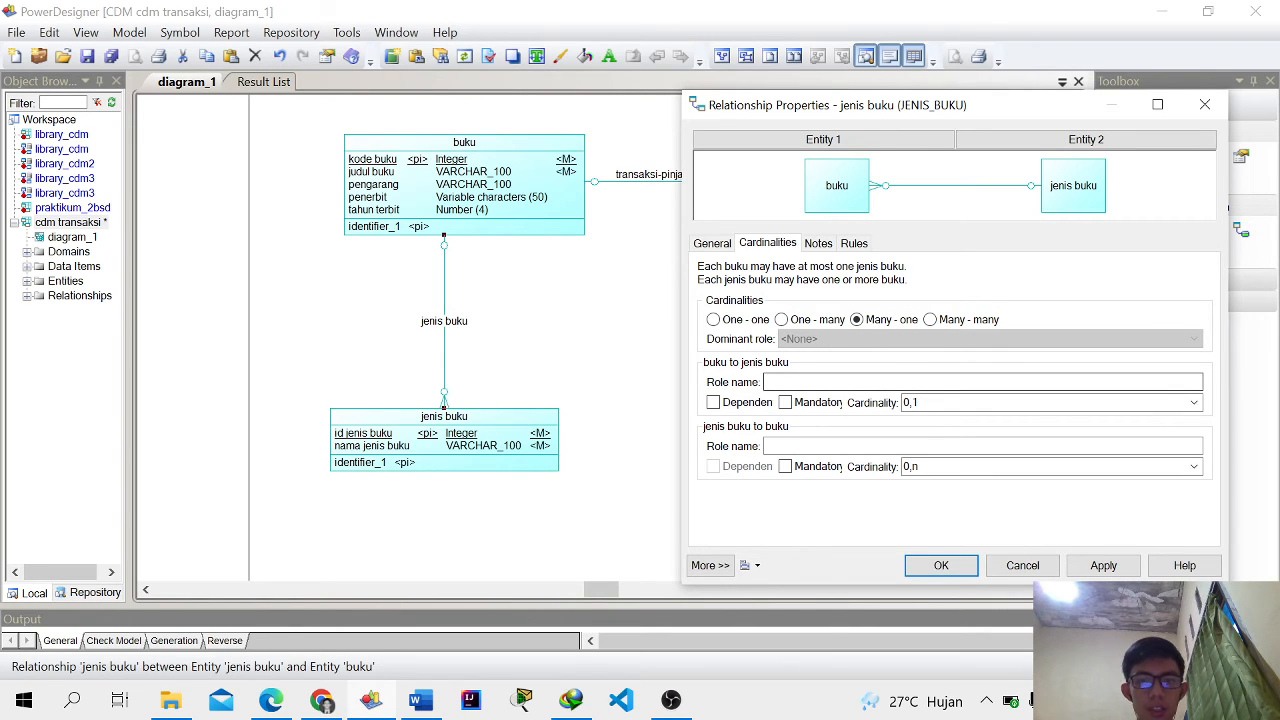
left_click(785, 402)
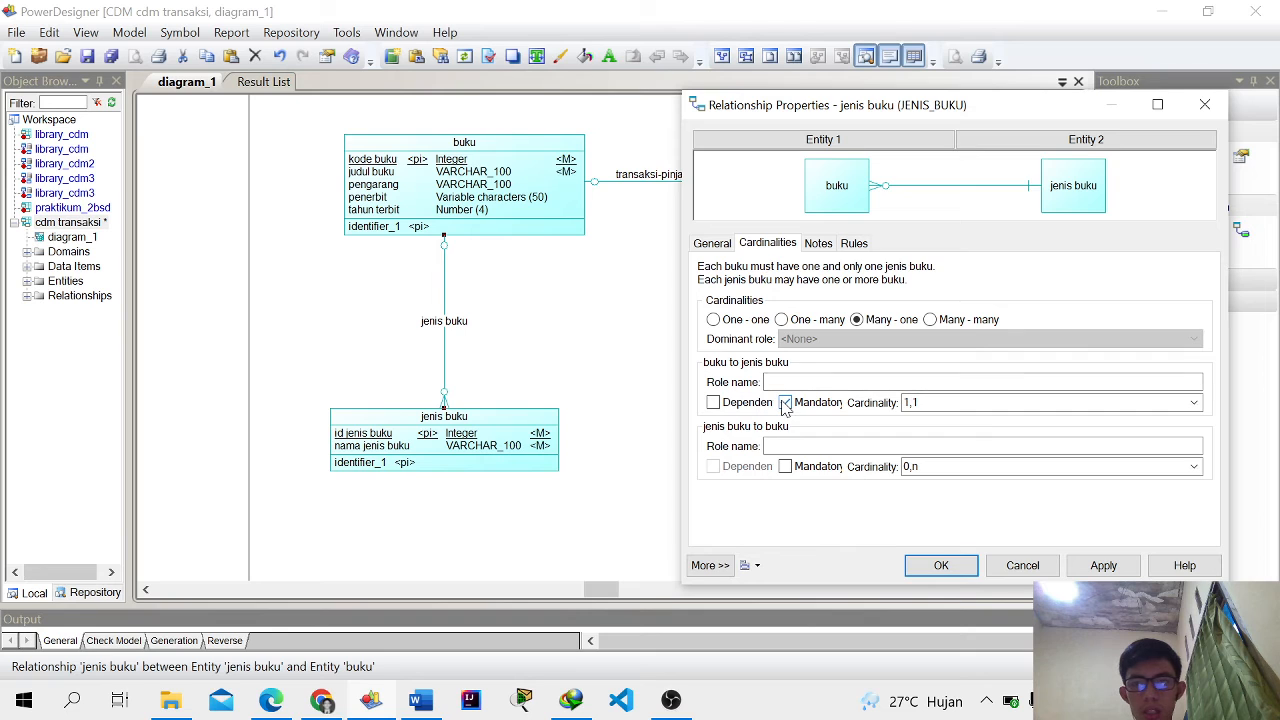
left_click(941, 566)
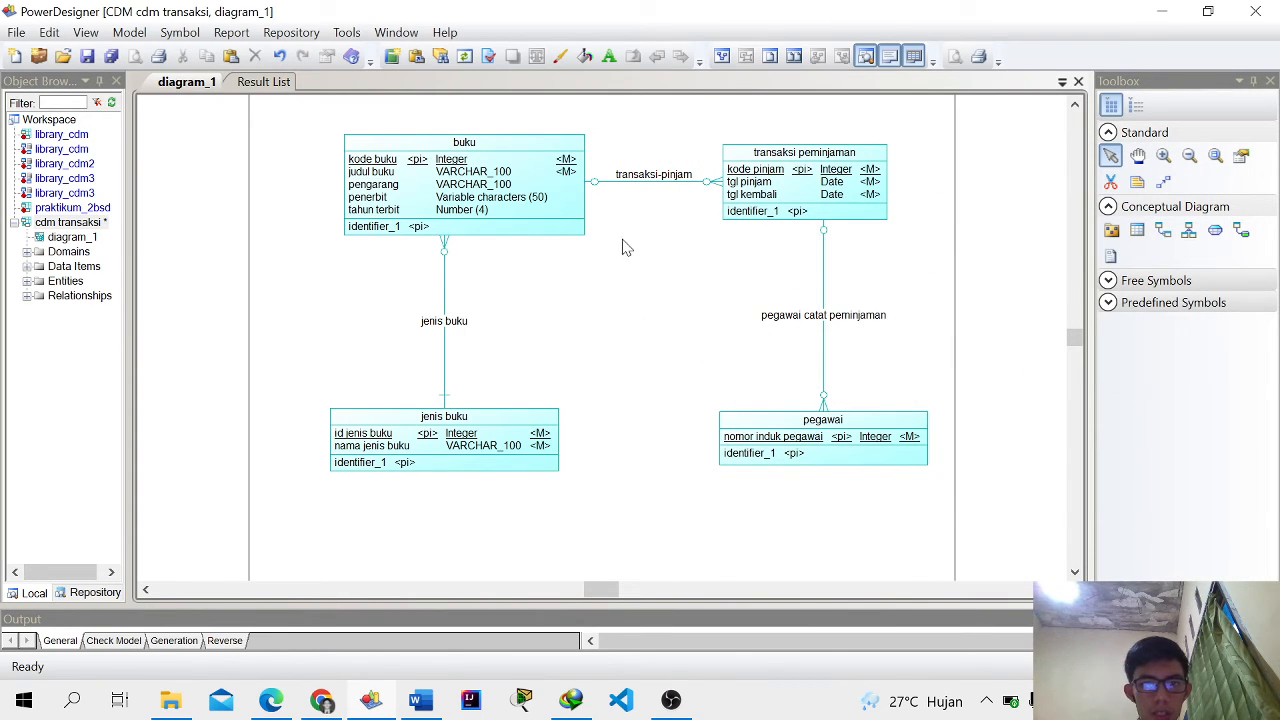
Step: Make the transaksi peminjaman to buku direction dependent in the transaksi-pinjam relationship
double_click(651, 187)
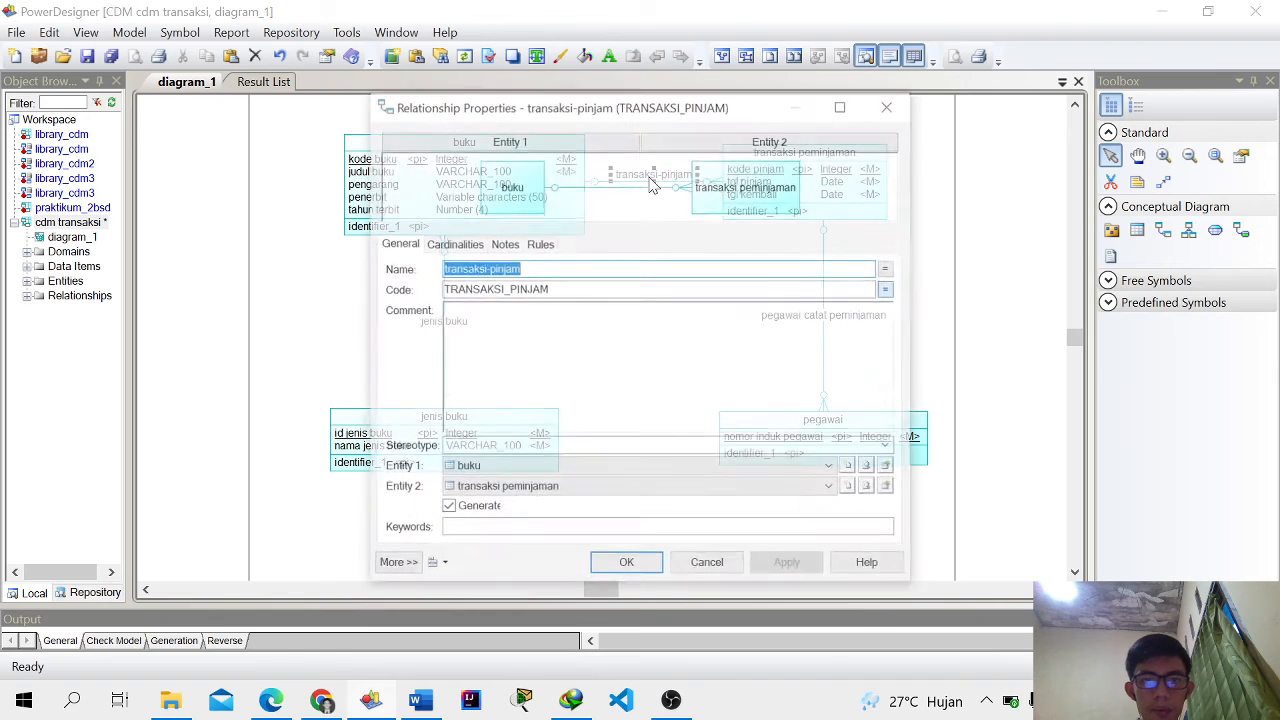
left_click(452, 245)
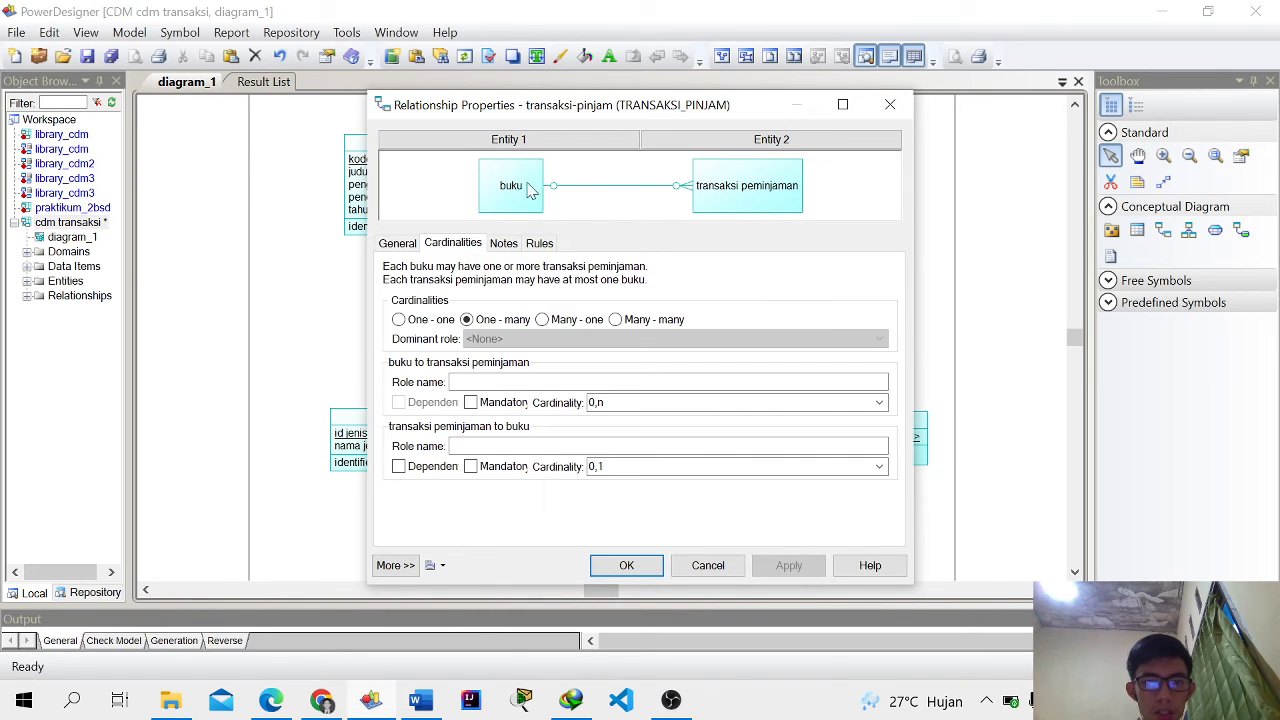
left_click_drag(651, 112, 949, 190)
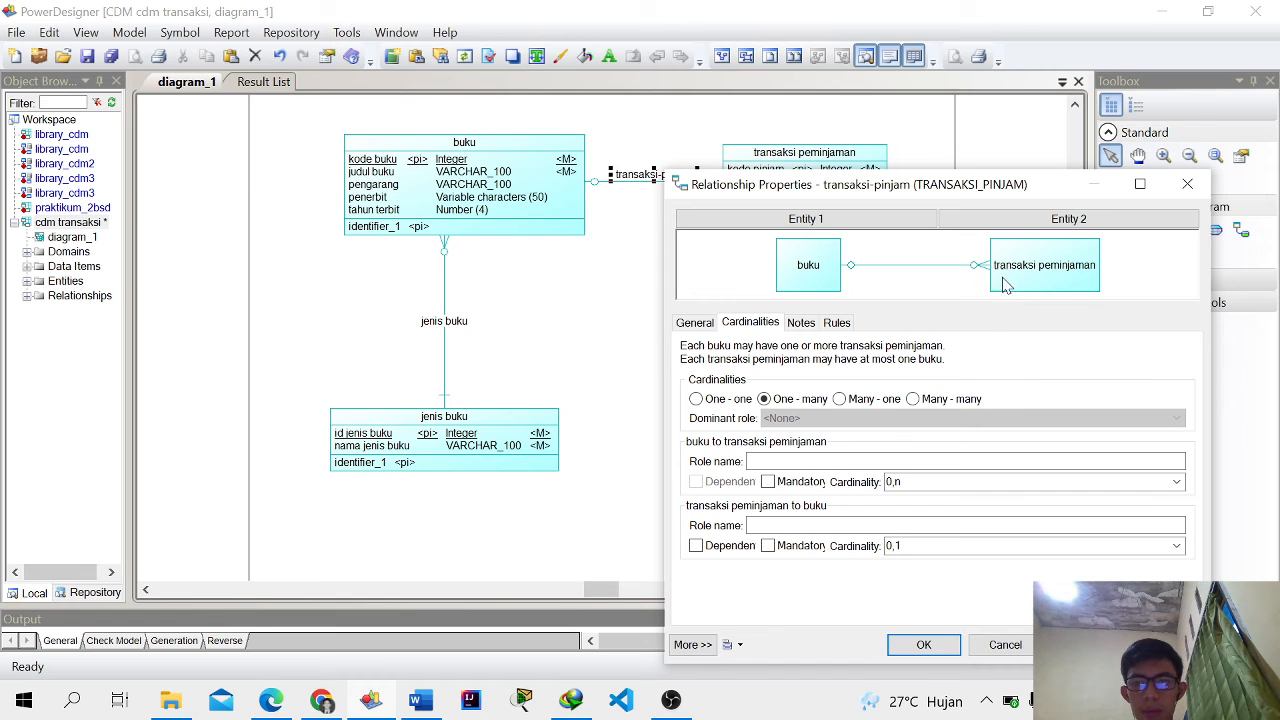
left_click_drag(838, 200, 847, 275)
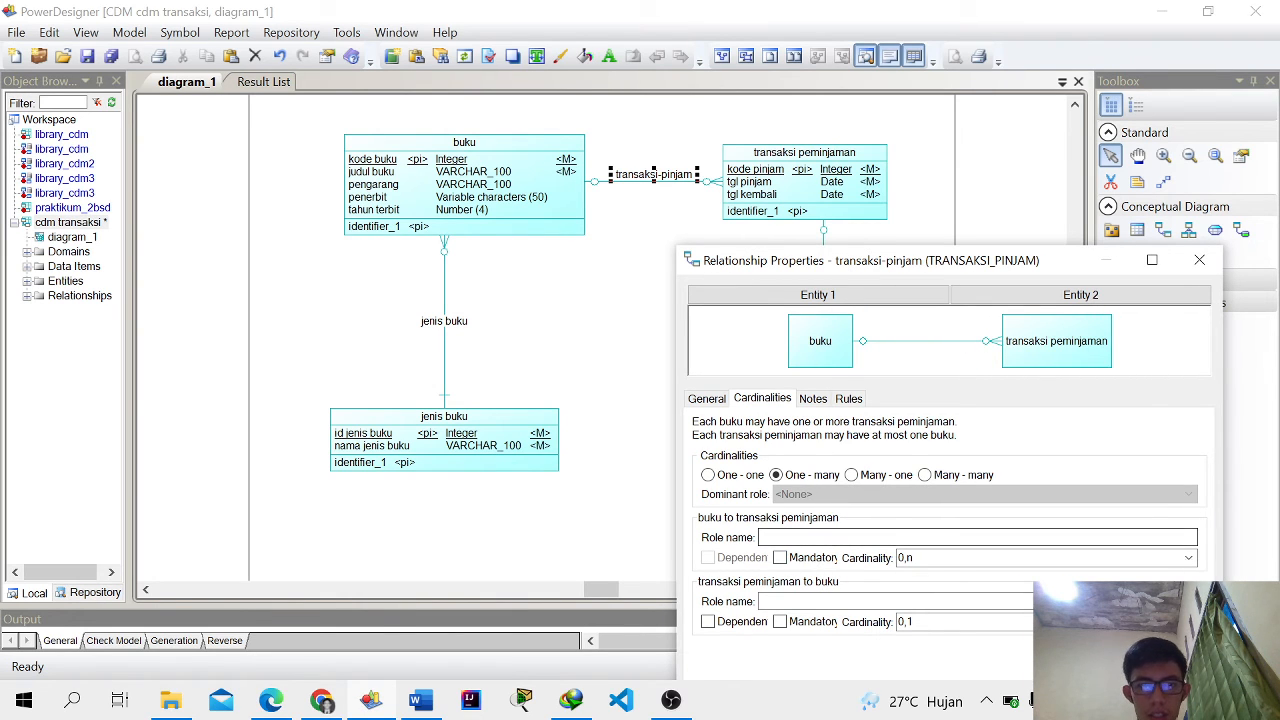
left_click(708, 622)
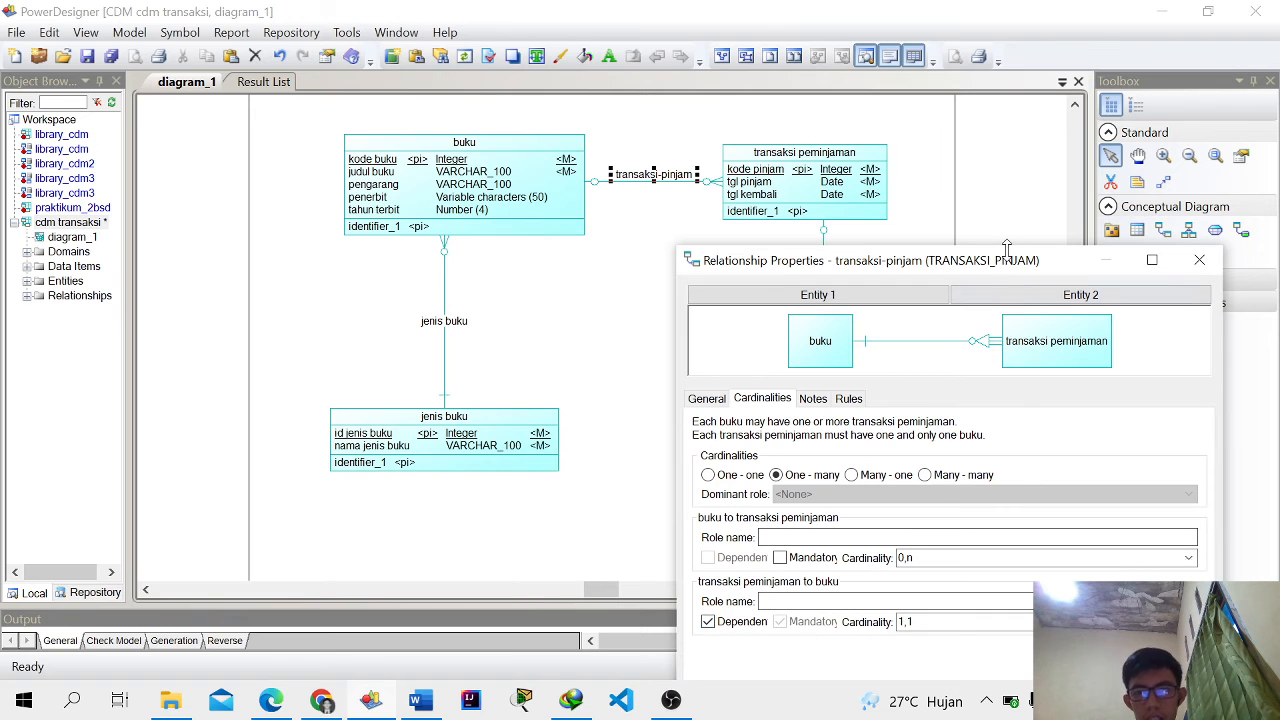
left_click_drag(1007, 264, 921, 151)
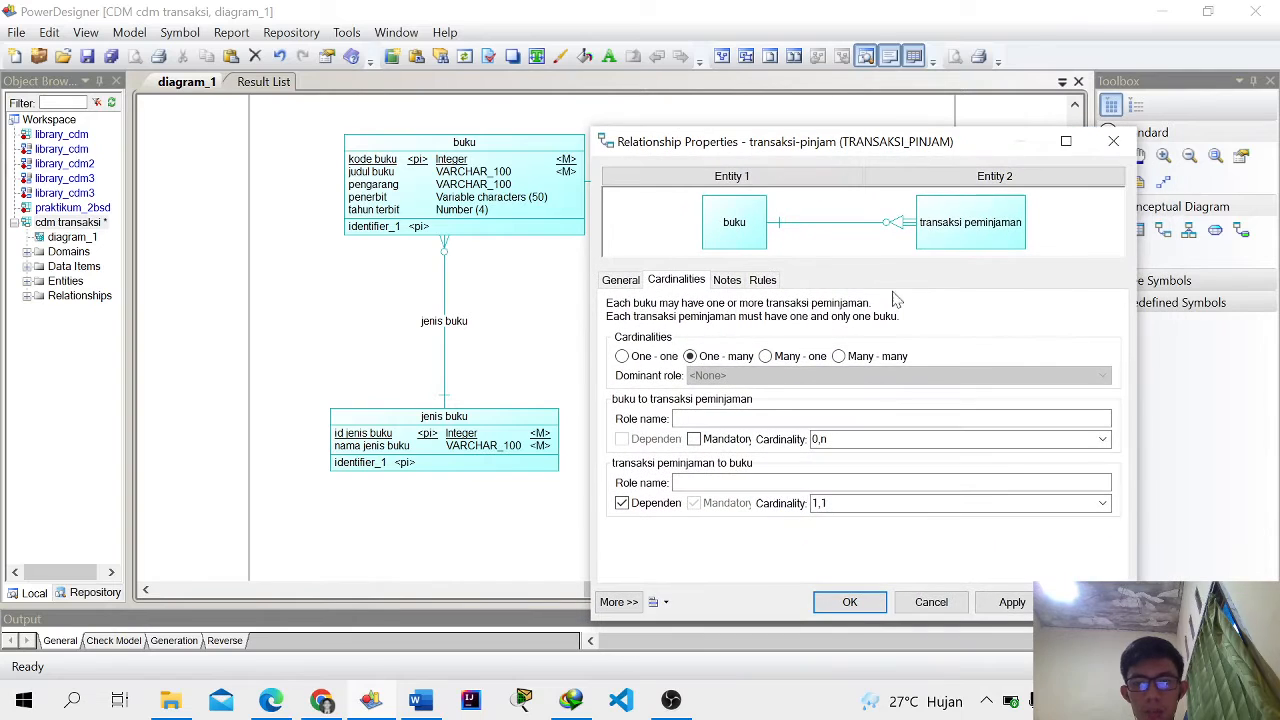
left_click(849, 602)
left_click(655, 403)
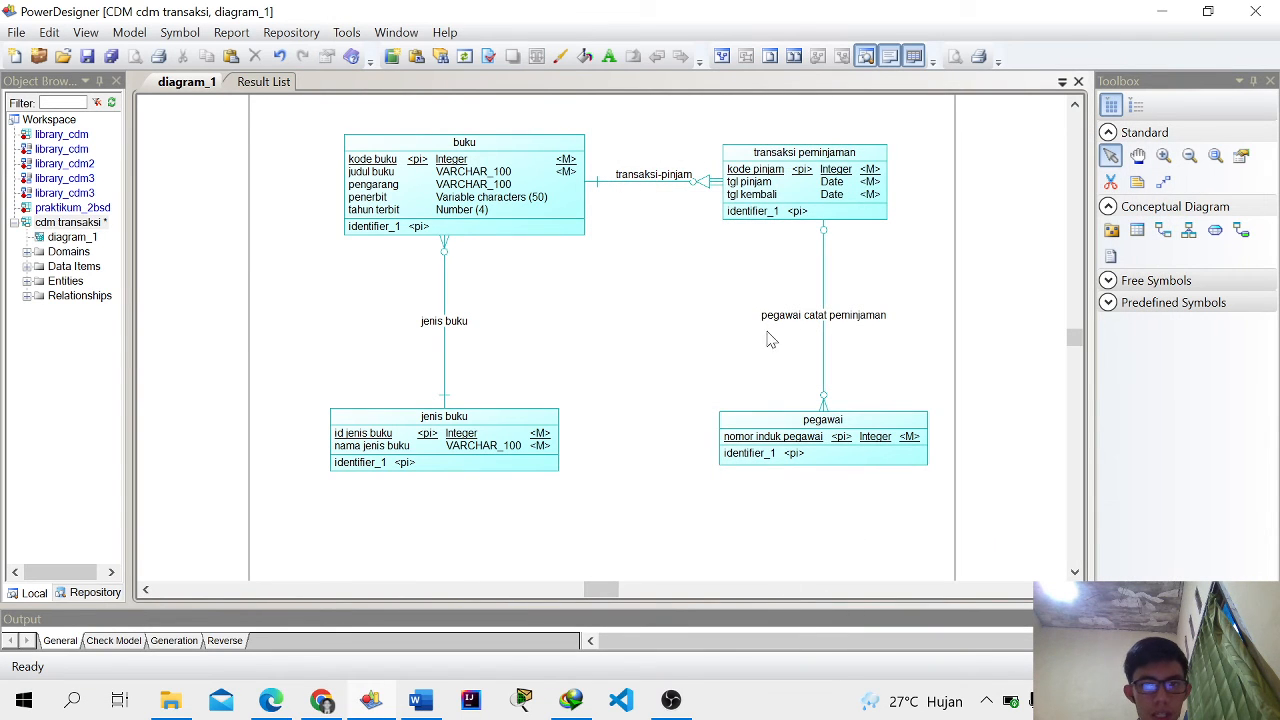
Step: Set the pegawai catat peminjaman relationship to many-one and make the transaksi peminjaman to pegawai direction dependent
double_click(823, 322)
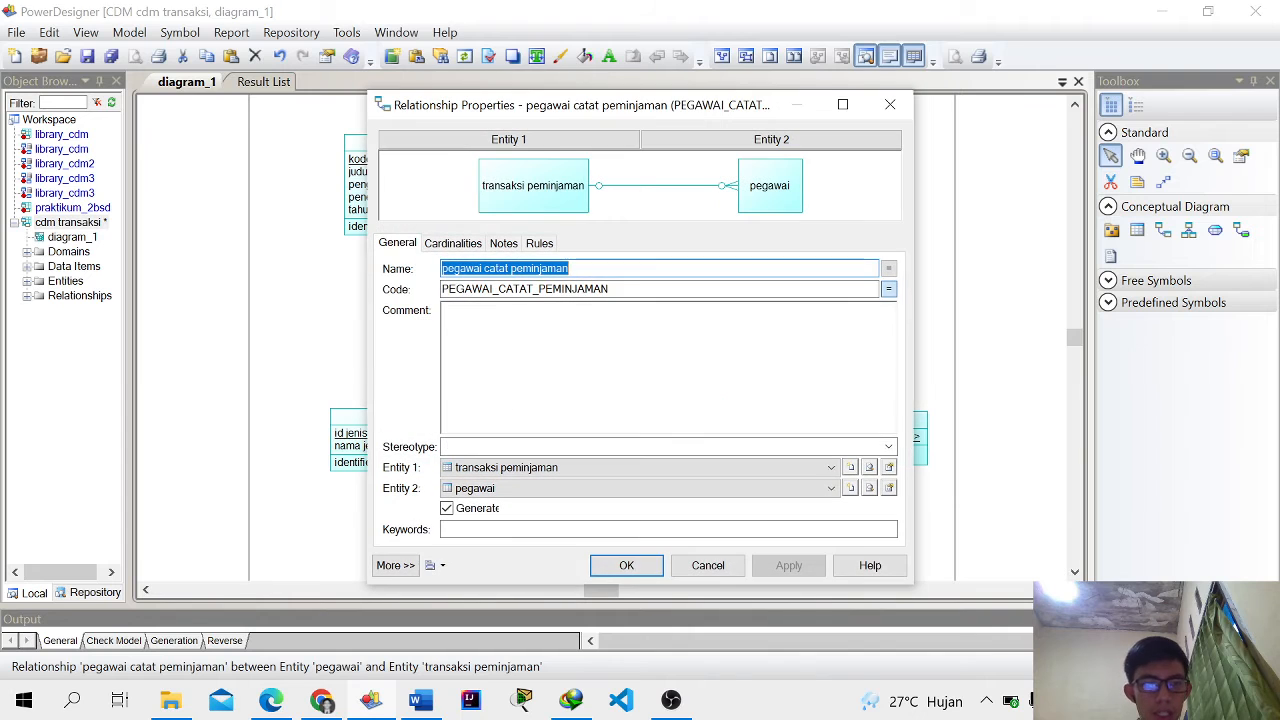
left_click(452, 243)
left_click_drag(632, 105, 482, 134)
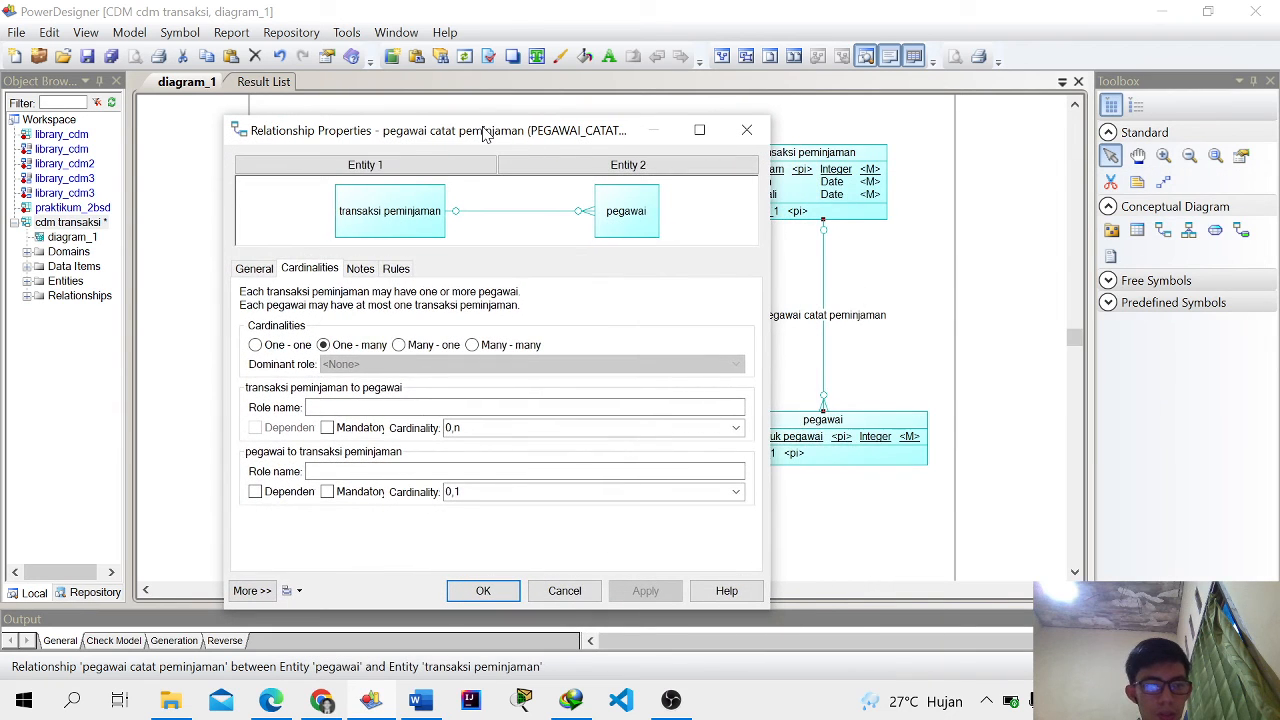
left_click(405, 346)
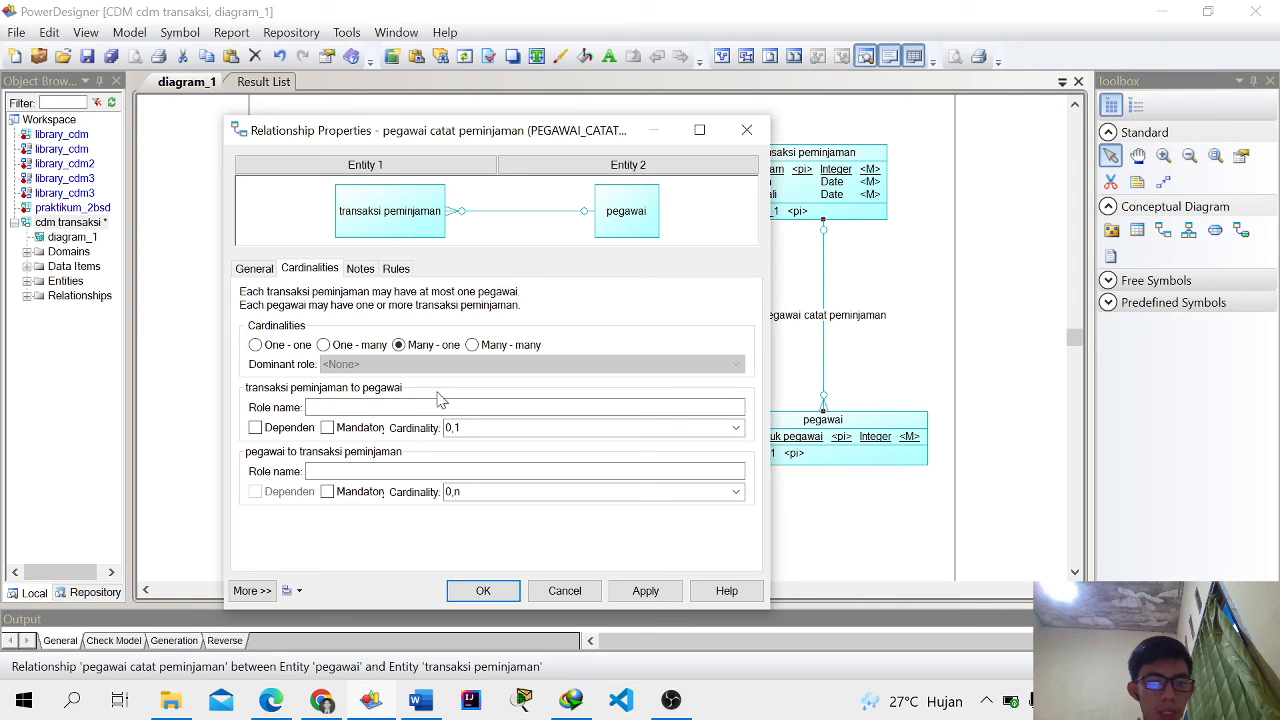
left_click(290, 429)
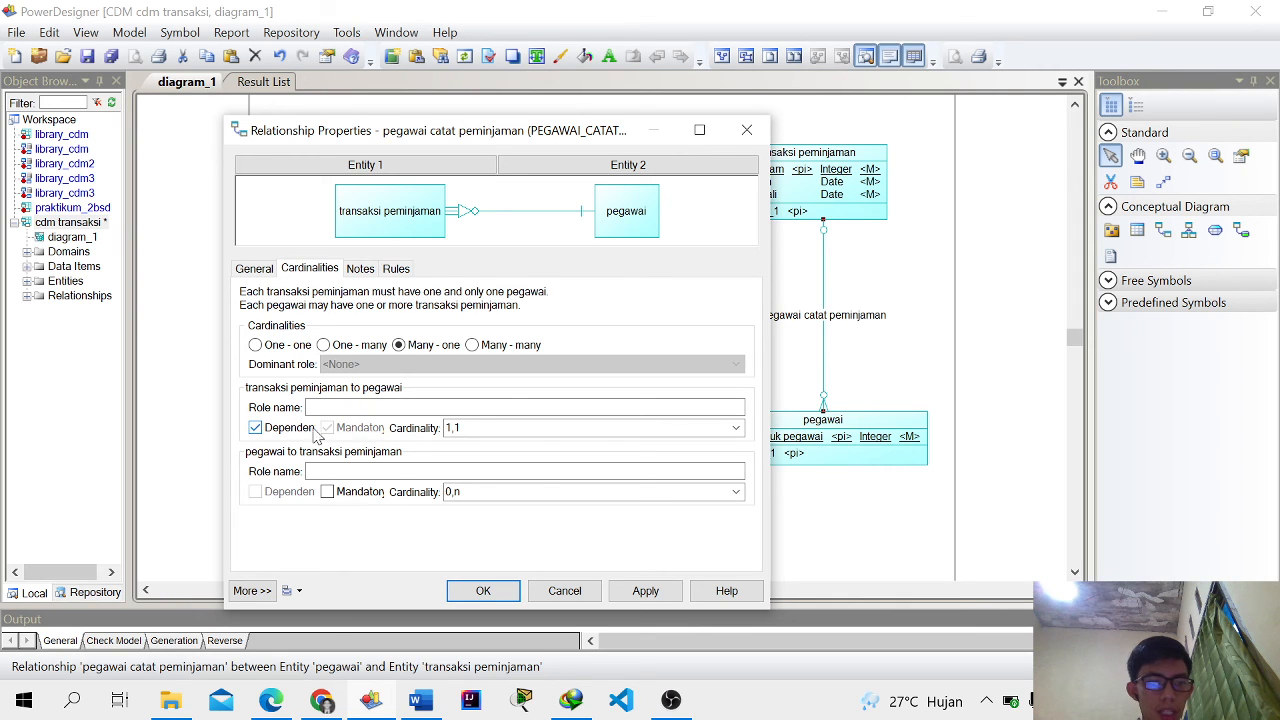
left_click(484, 591)
left_click(648, 542)
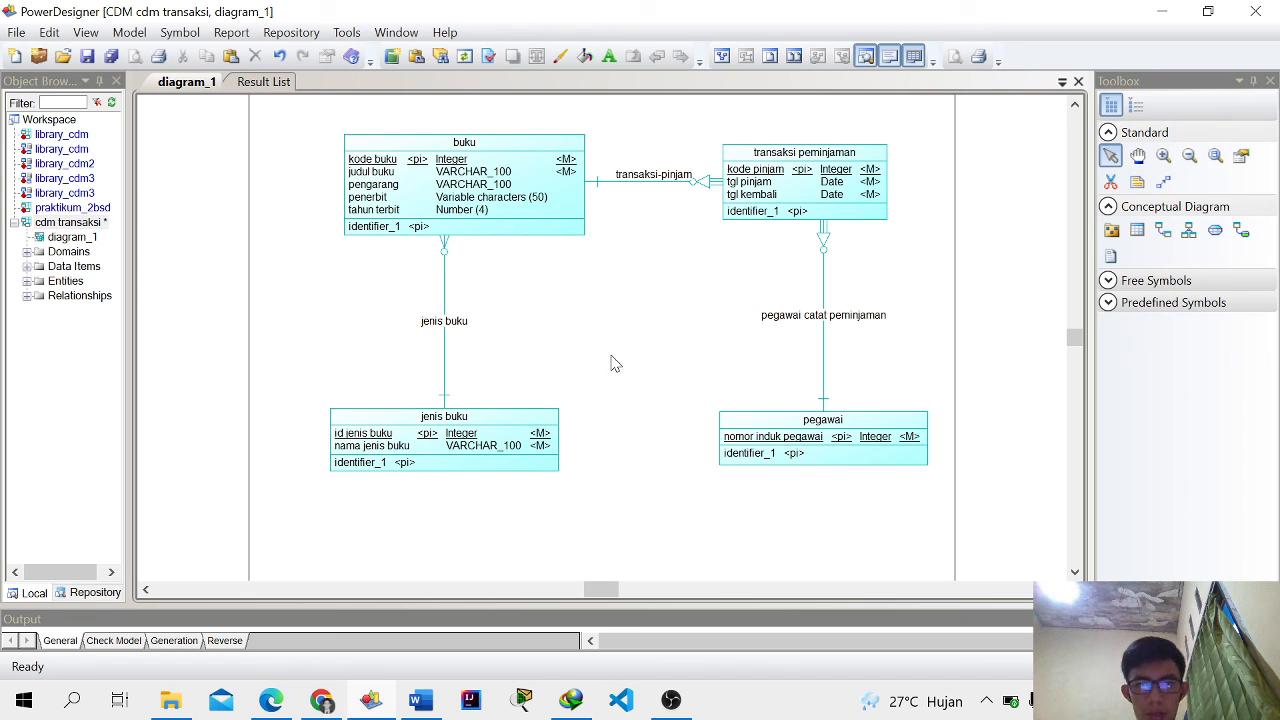
left_click(671, 702)
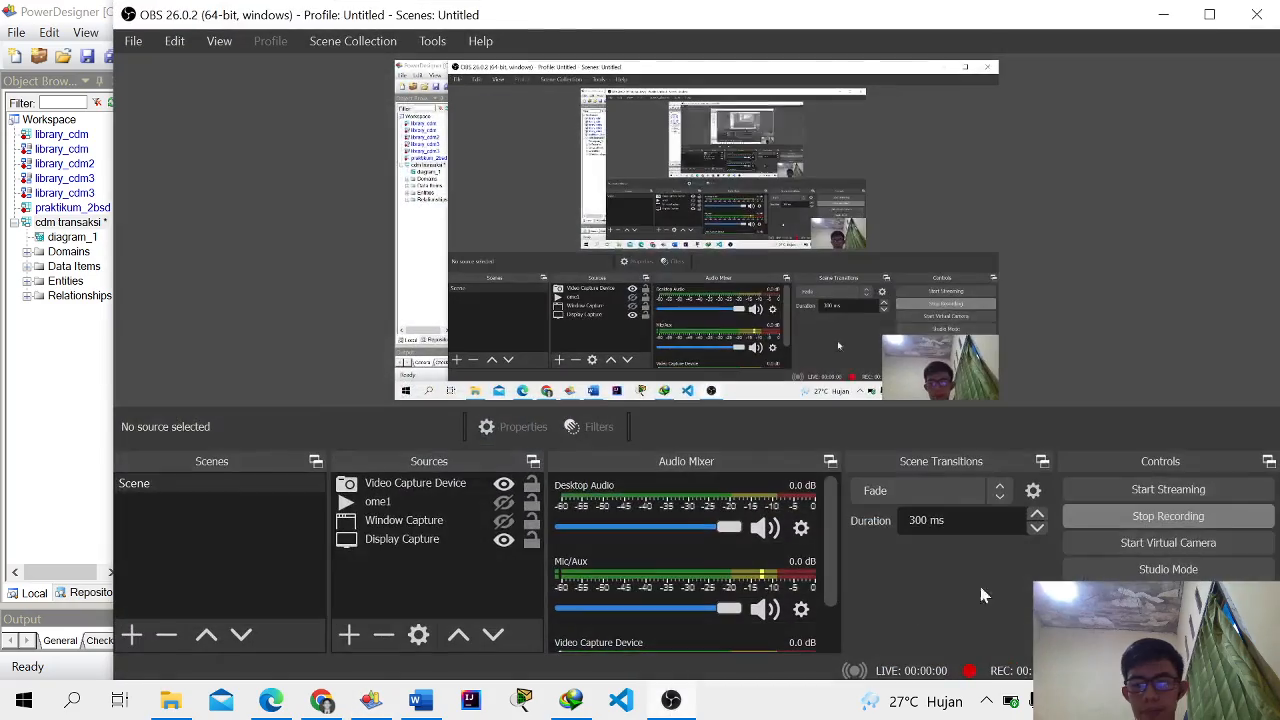